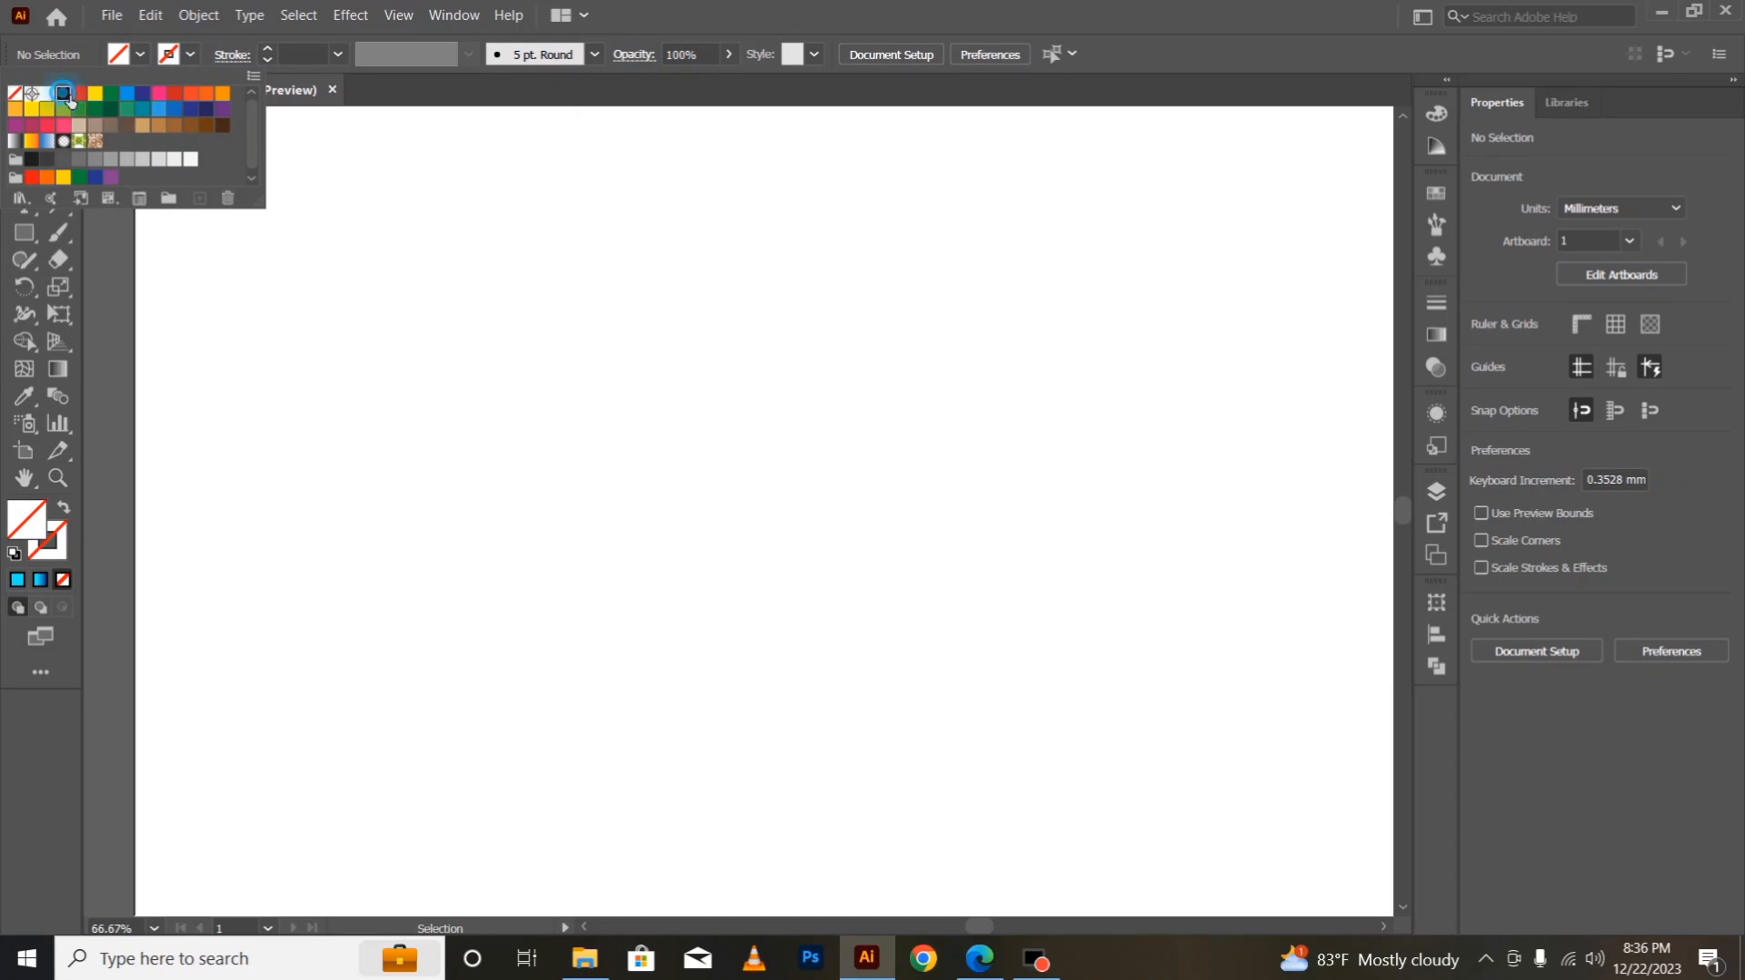
Step: Draw a triangle about 31 mm wide on the artboard with the Star tool, using a black stroke and no fill
left_click(125, 420)
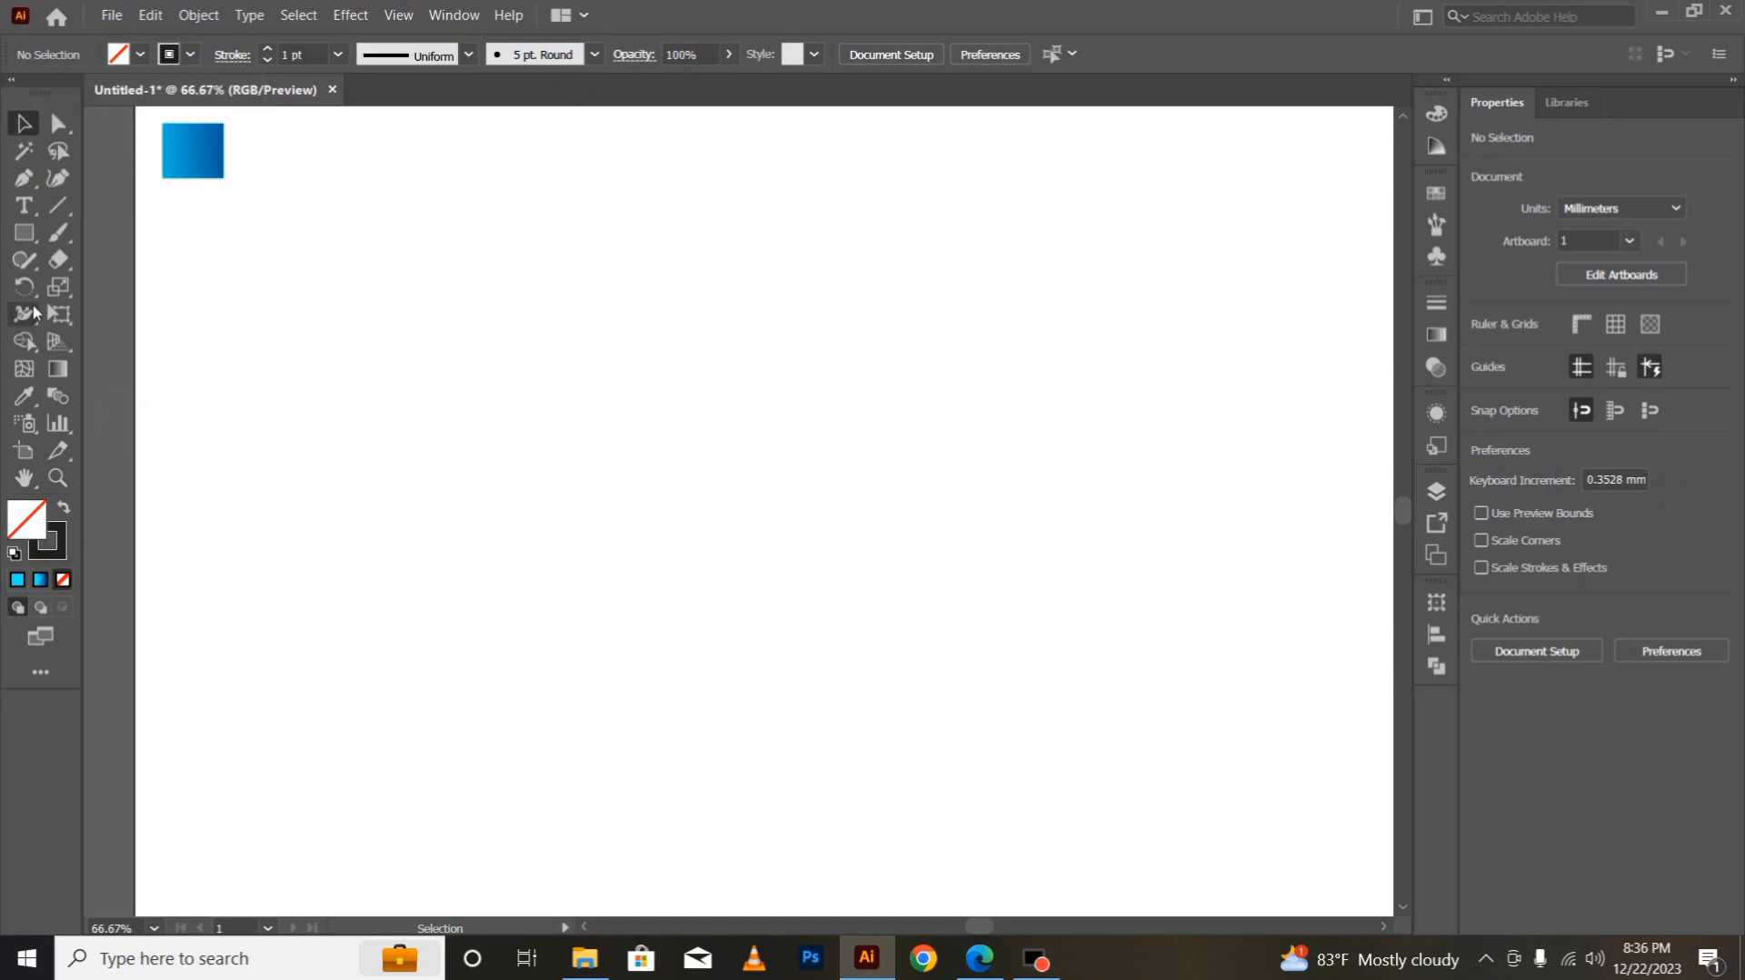
left_click_drag(36, 244, 96, 340)
left_click(632, 382)
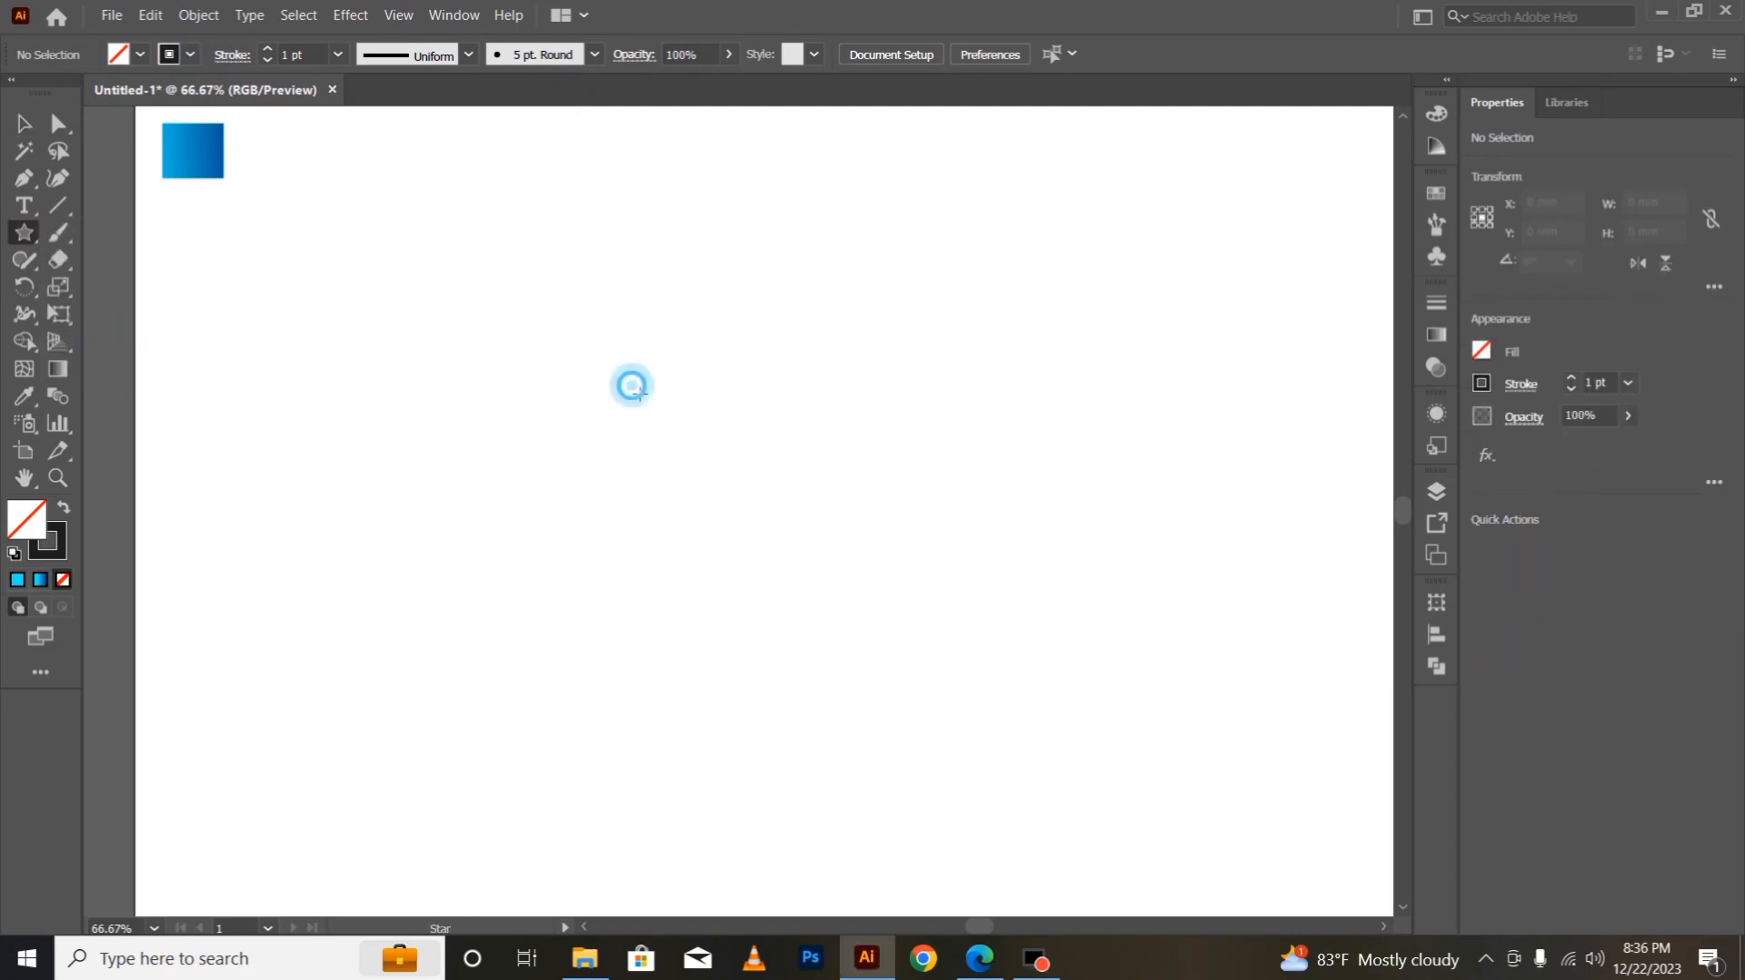
left_click(816, 550)
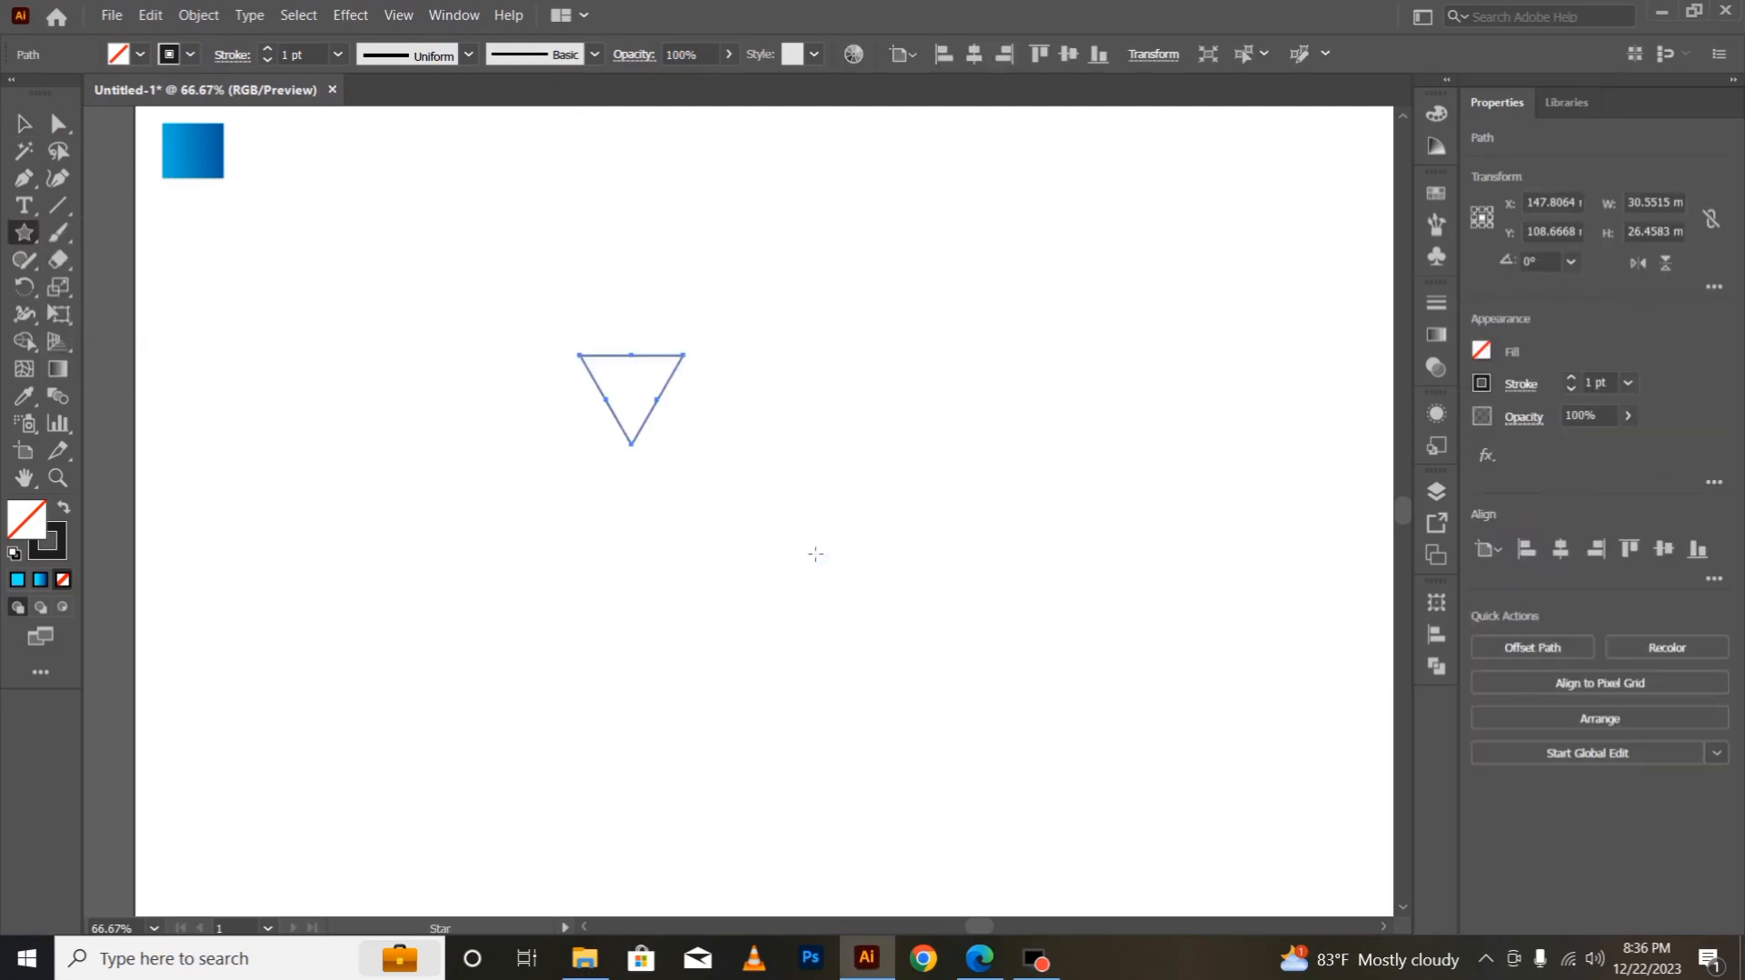
Step: Rotate the triangle 180° to point upward and enlarge it to about 144 mm wide in the middle of the artboard
left_click(22, 122)
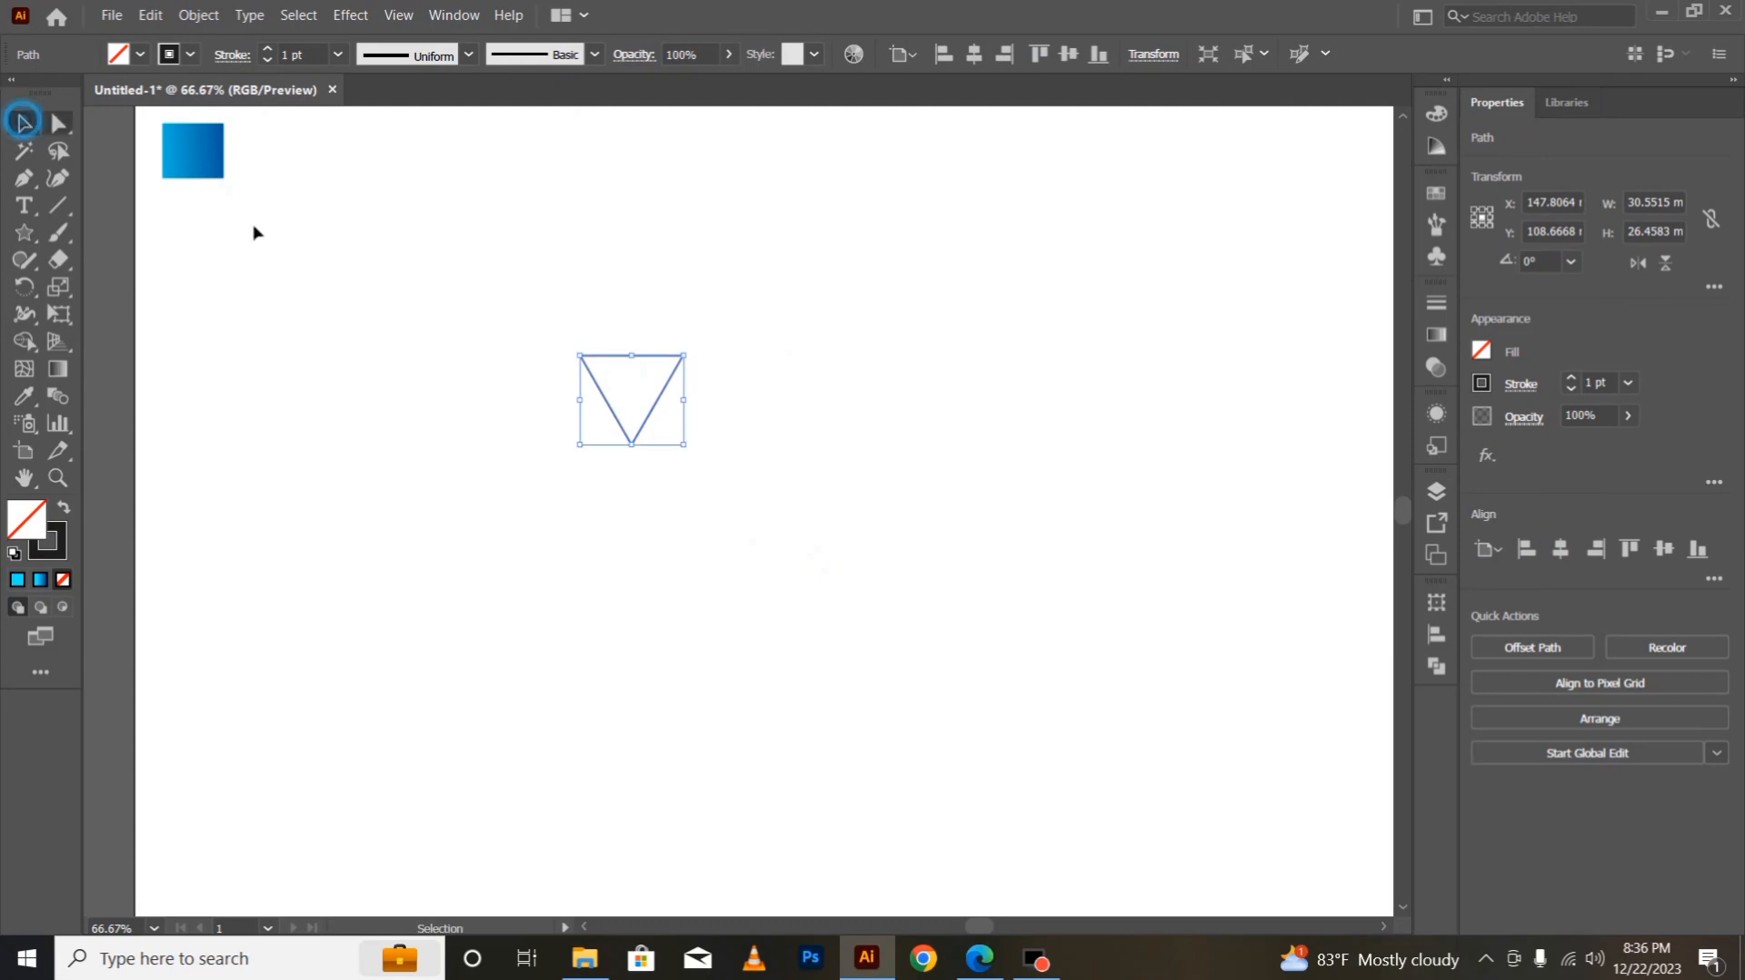
left_click_drag(687, 357, 586, 471)
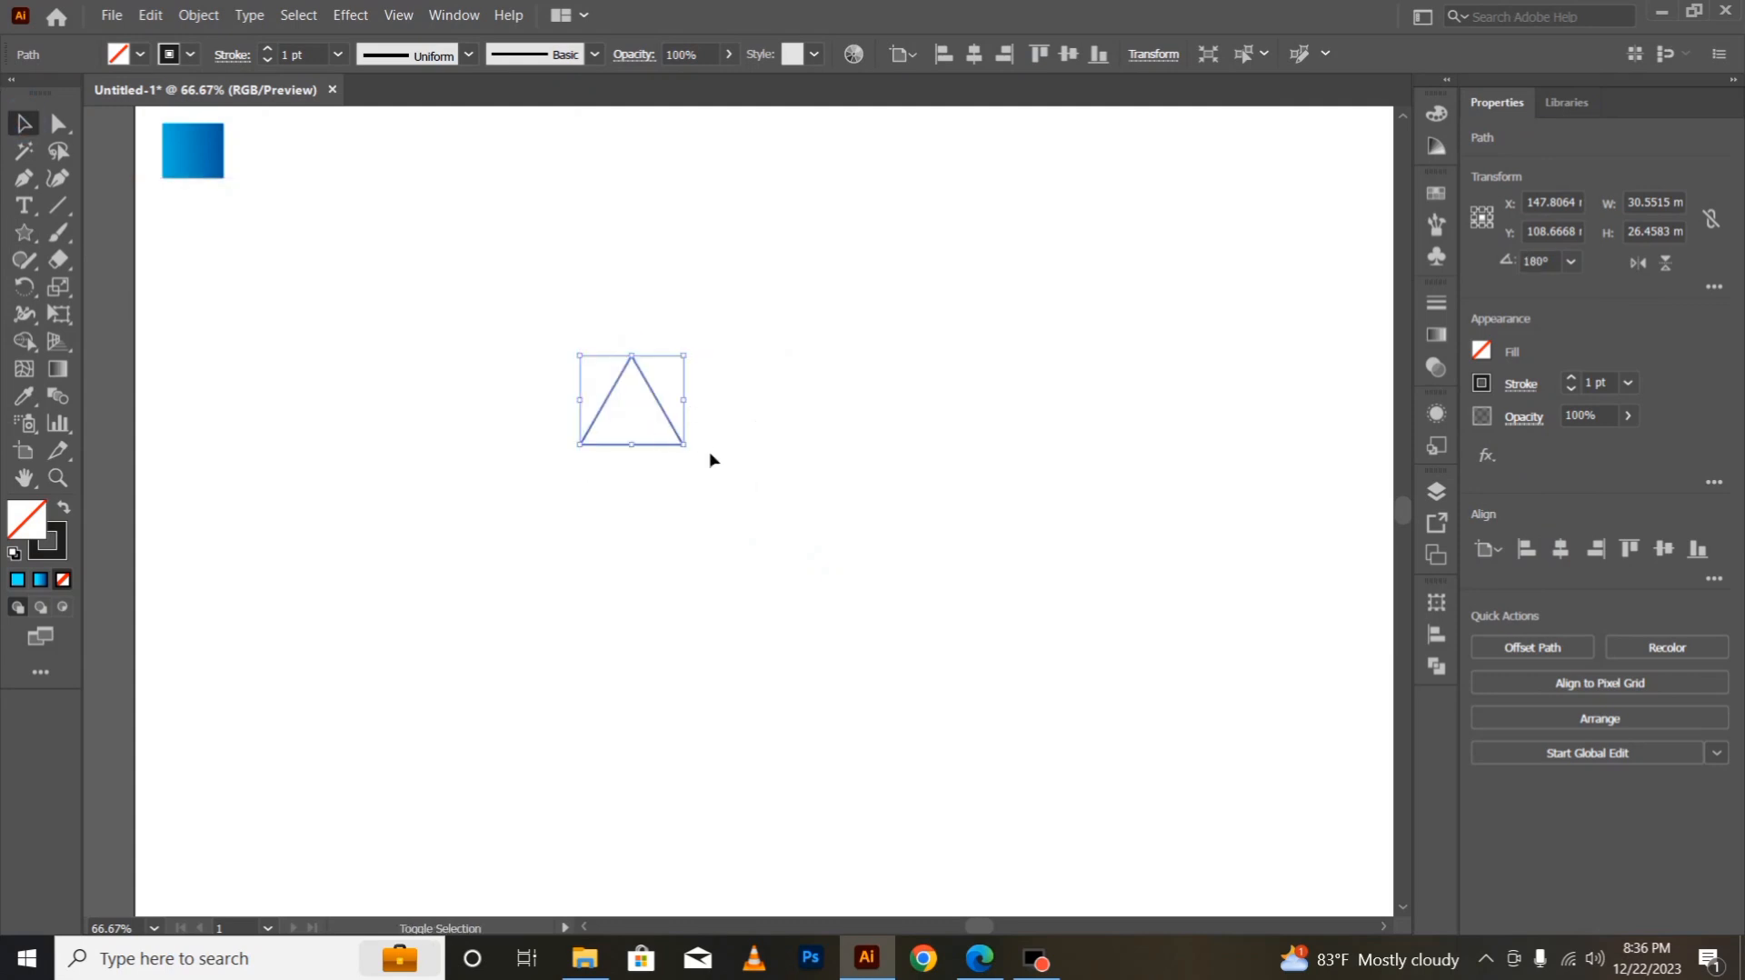
left_click_drag(688, 449, 1272, 722)
left_click_drag(913, 567, 904, 464)
left_click_drag(1002, 627, 1055, 669)
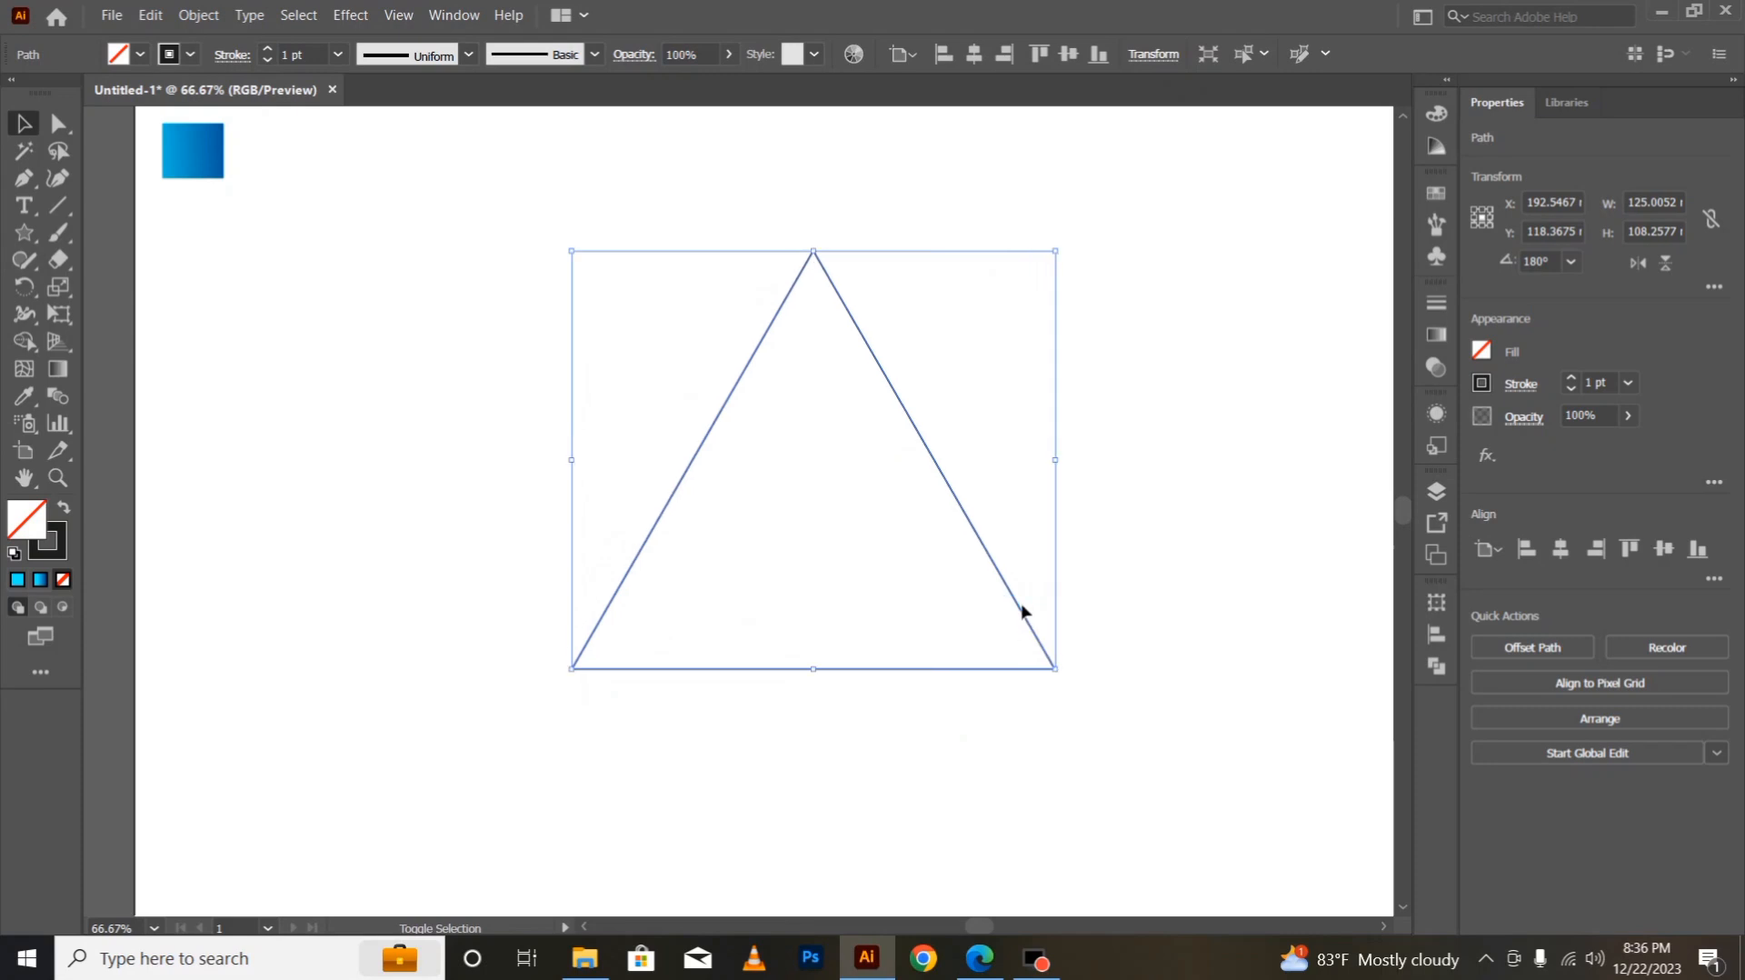
Step: Set the triangle's stroke weight to 35 pt and deselect it
double_click(284, 57)
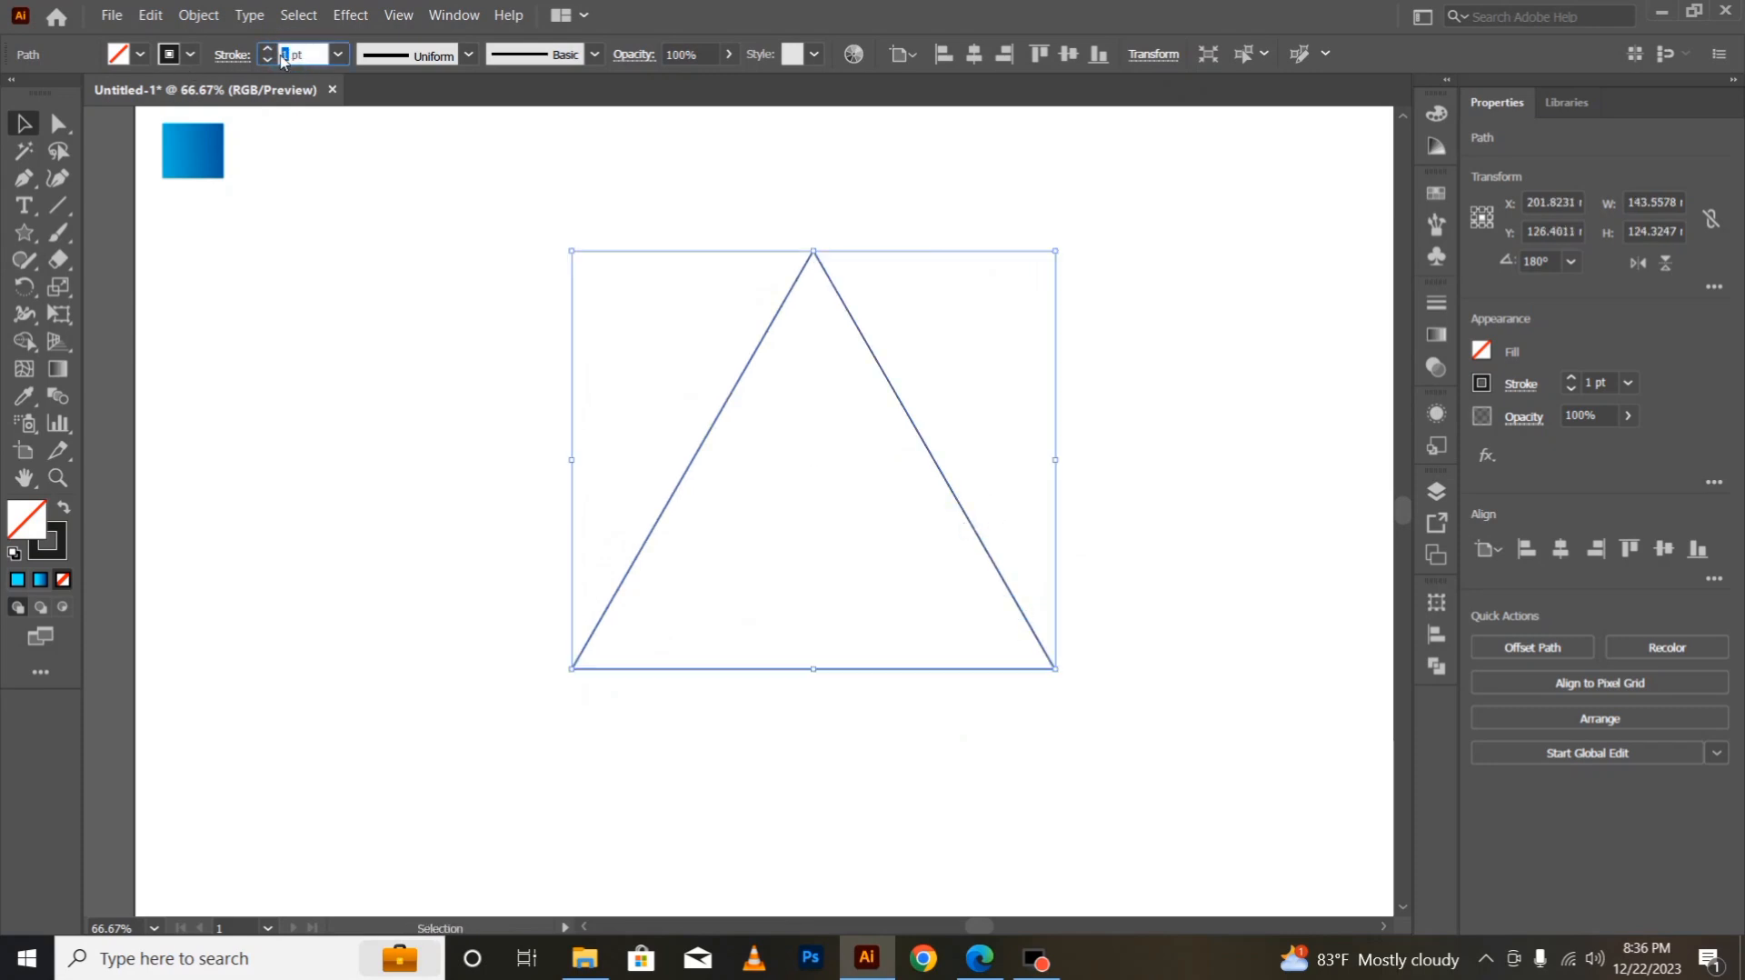
type("35")
key("Return")
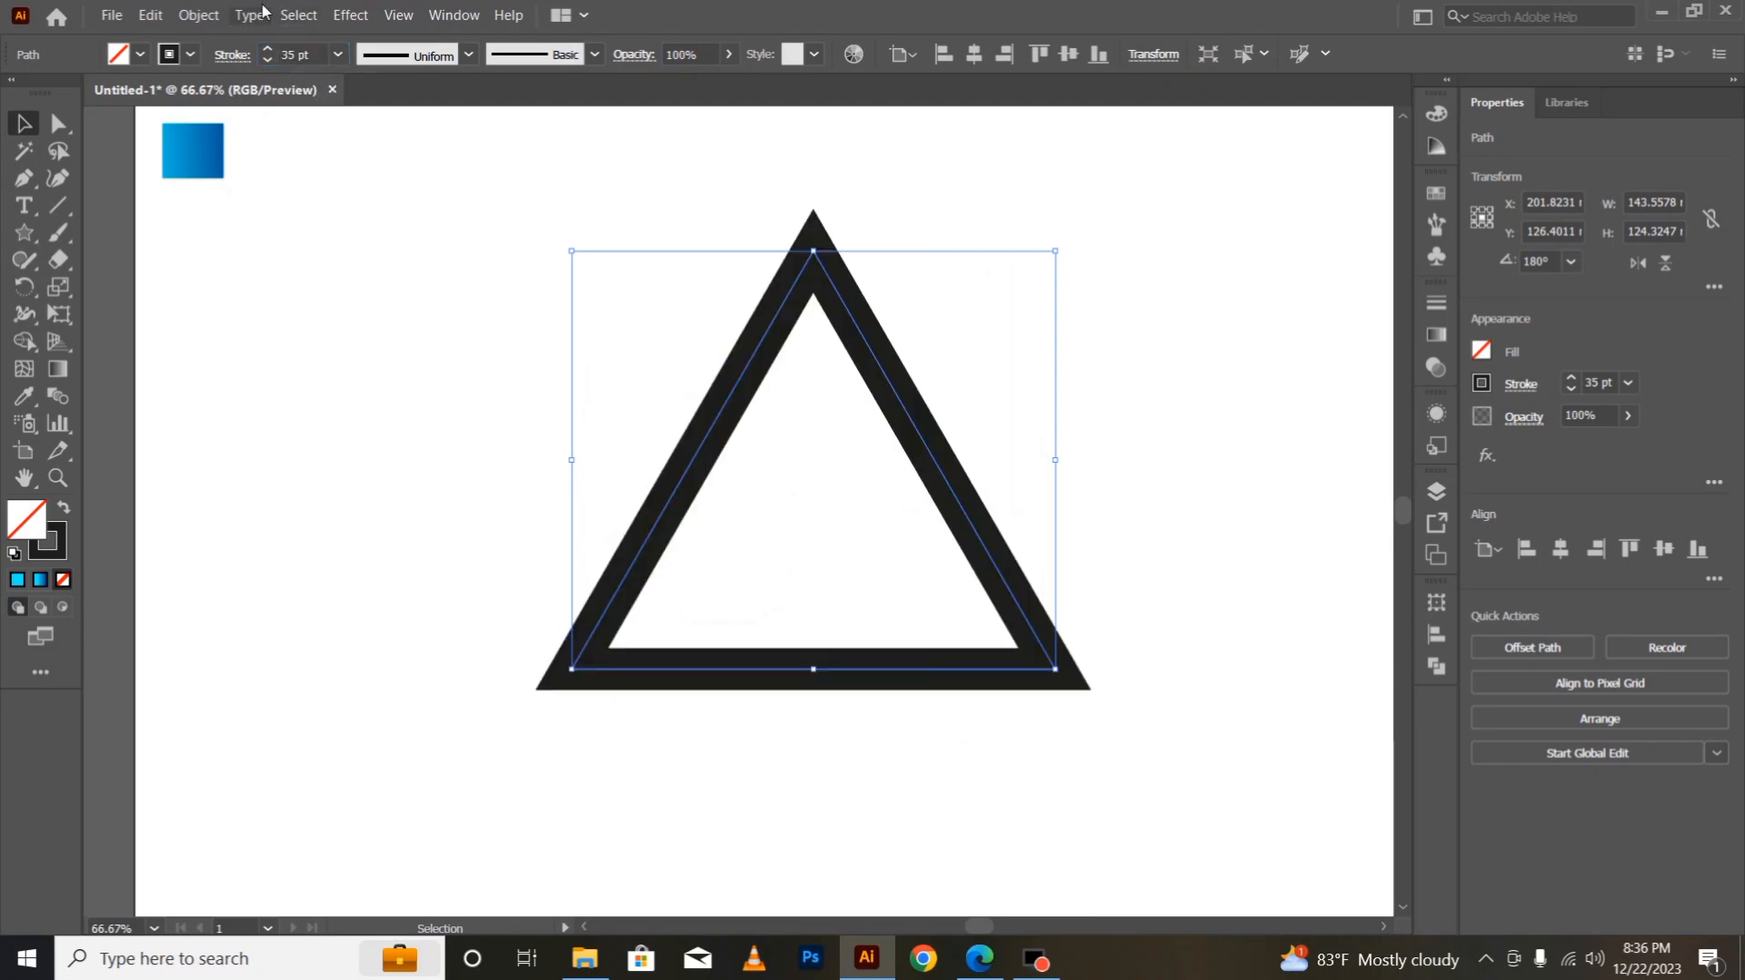
left_click(768, 819)
Step: Copy the thick-stroked triangle and paste the copy in front of it
left_click(685, 462)
left_click_drag(643, 382, 845, 568)
left_click(144, 18)
left_click(175, 111)
left_click(150, 18)
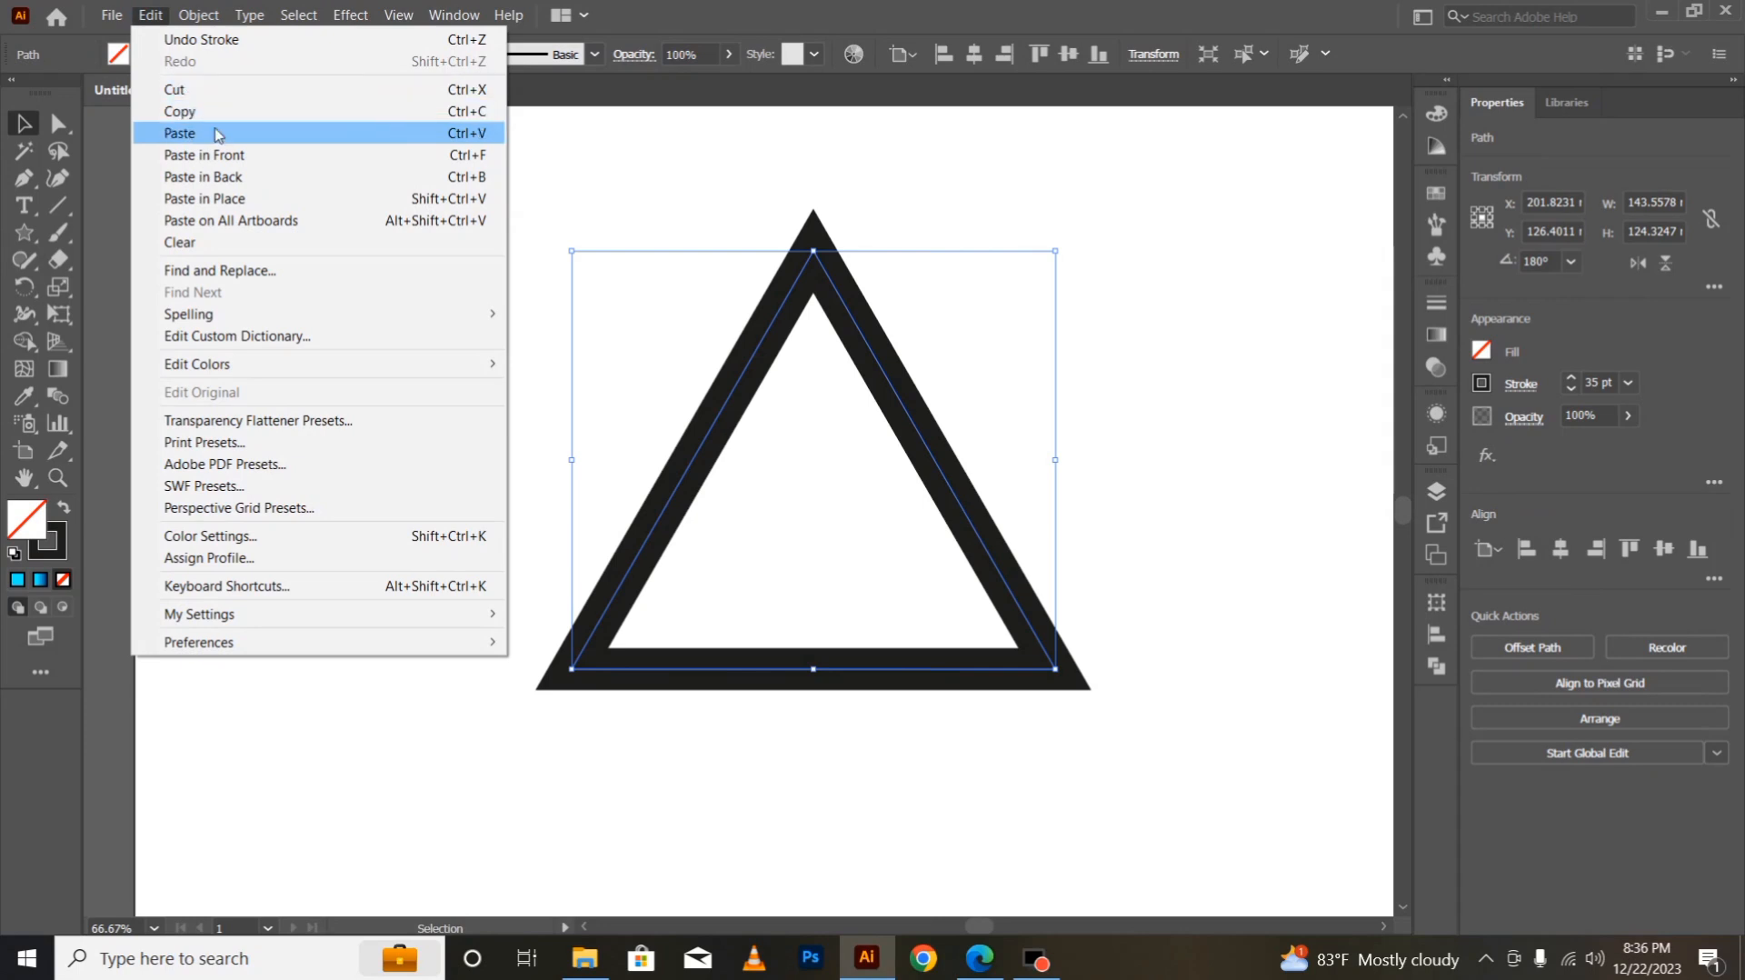
left_click(238, 162)
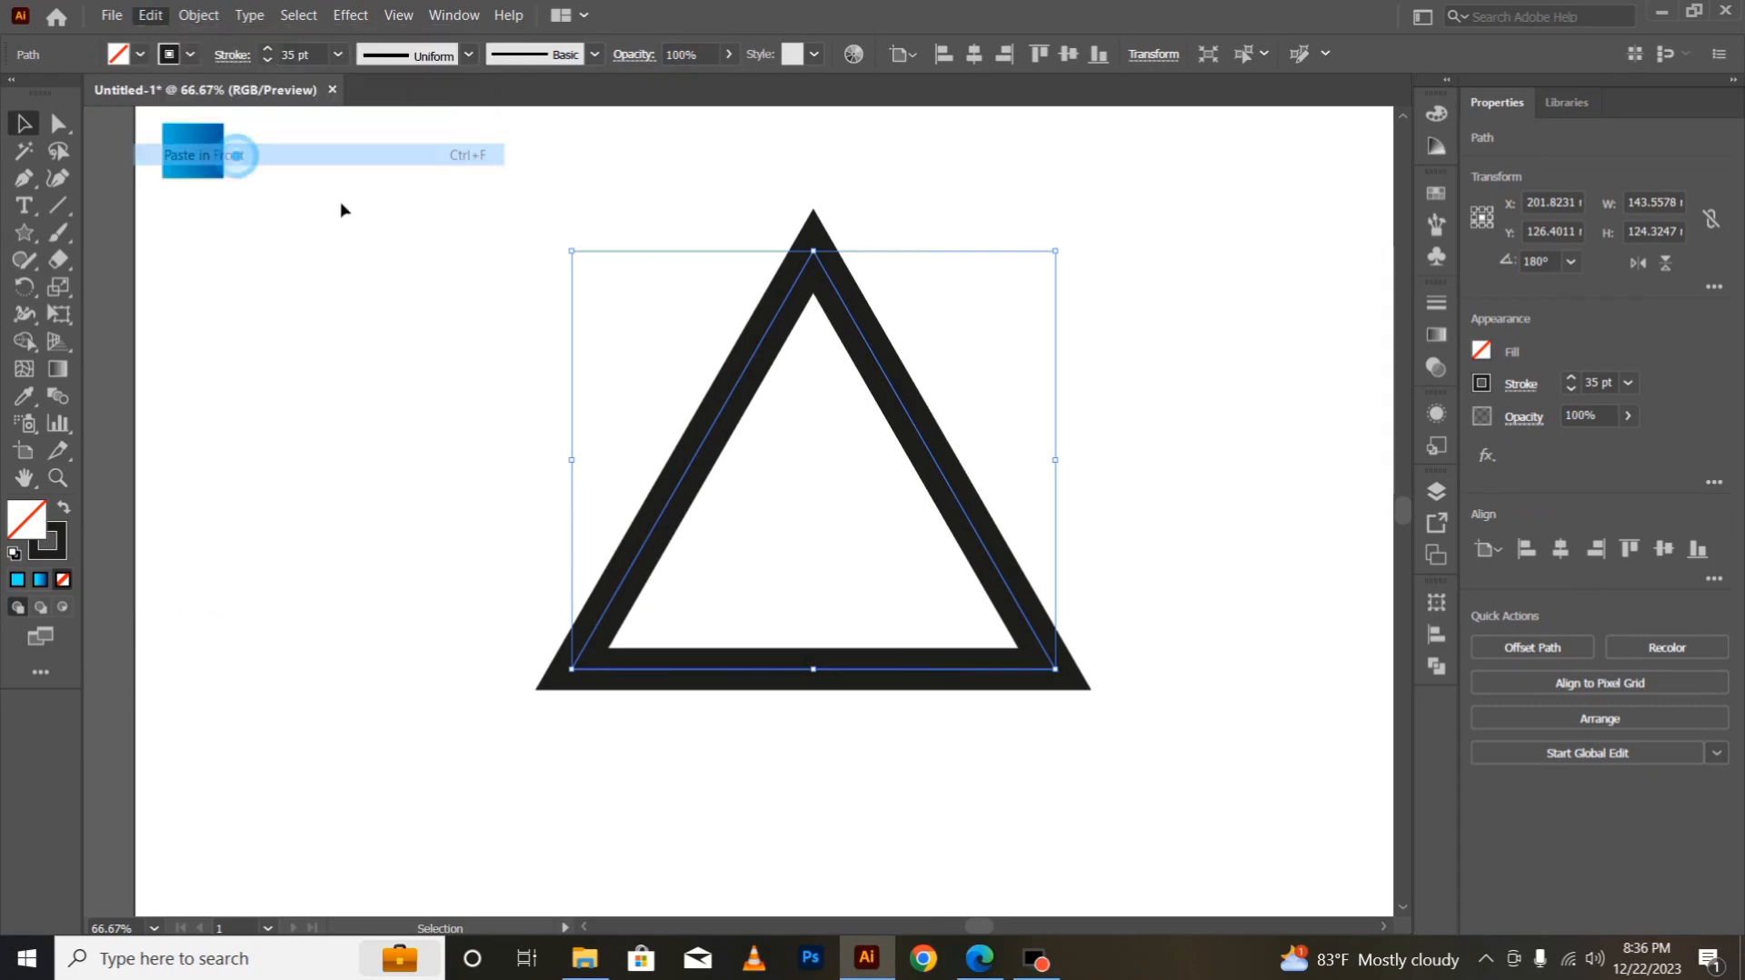
Step: Scale the pasted triangle down to about 97 mm wide and center it inside the larger triangle, with both bases overlapping
left_click_drag(570, 252, 708, 365)
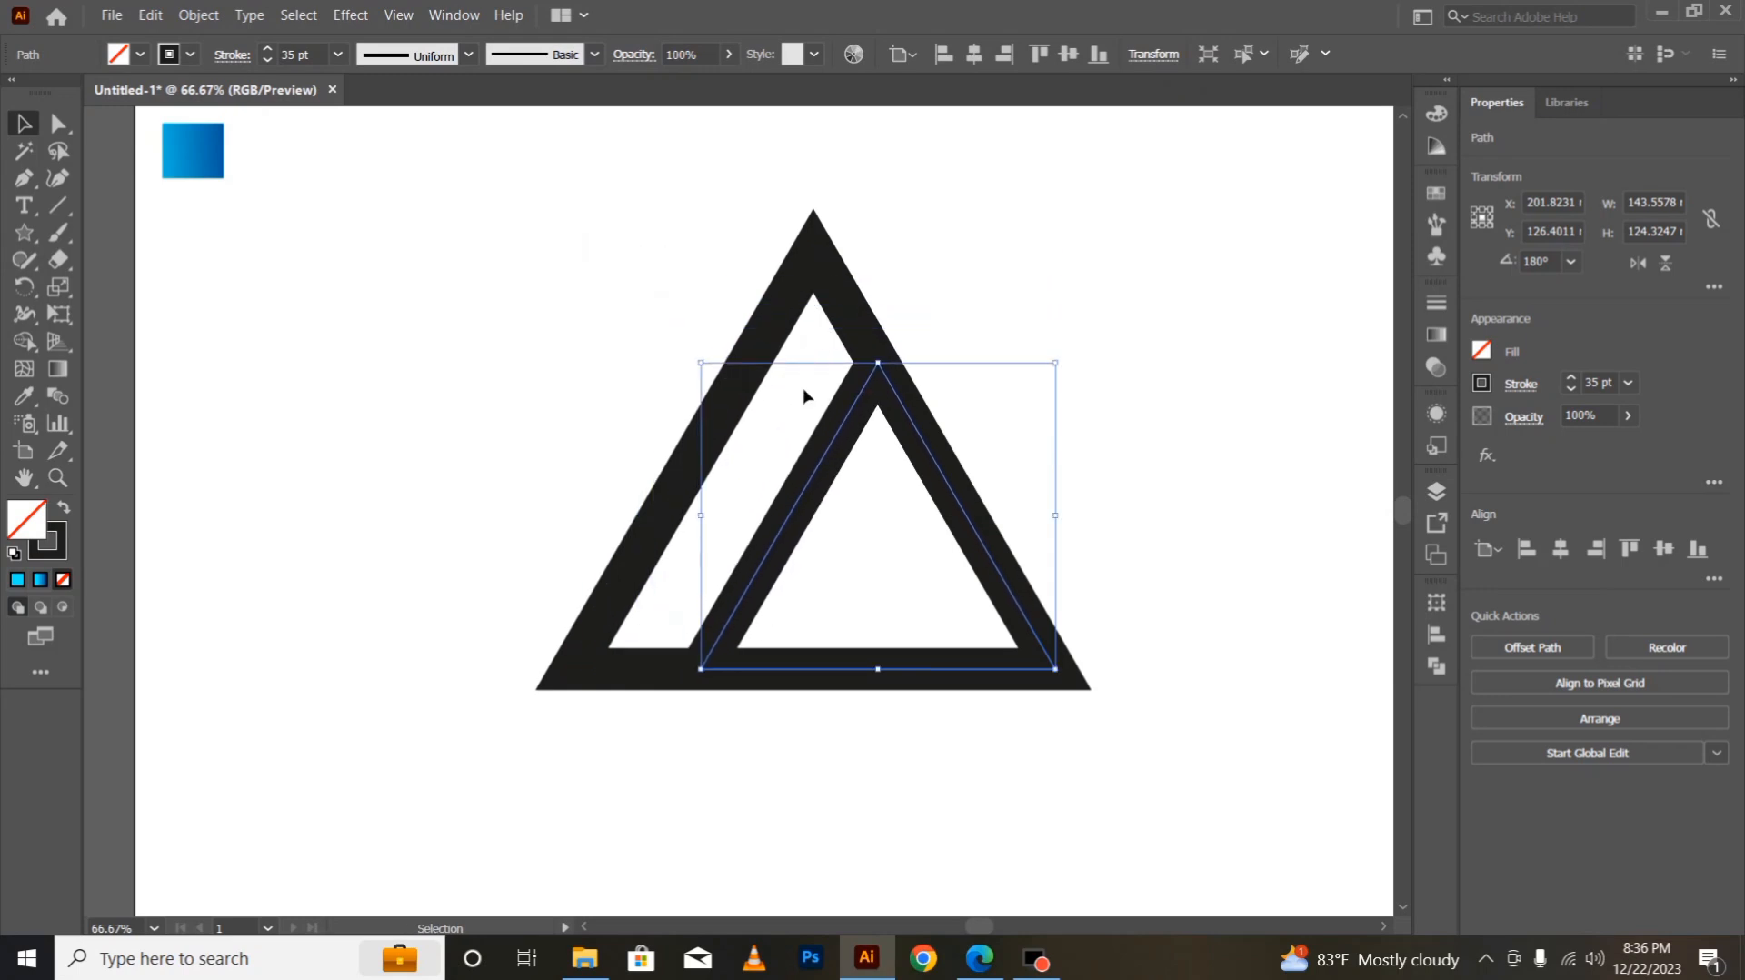
left_click_drag(919, 429, 854, 428)
left_click_drag(645, 364, 674, 389)
left_click(874, 471)
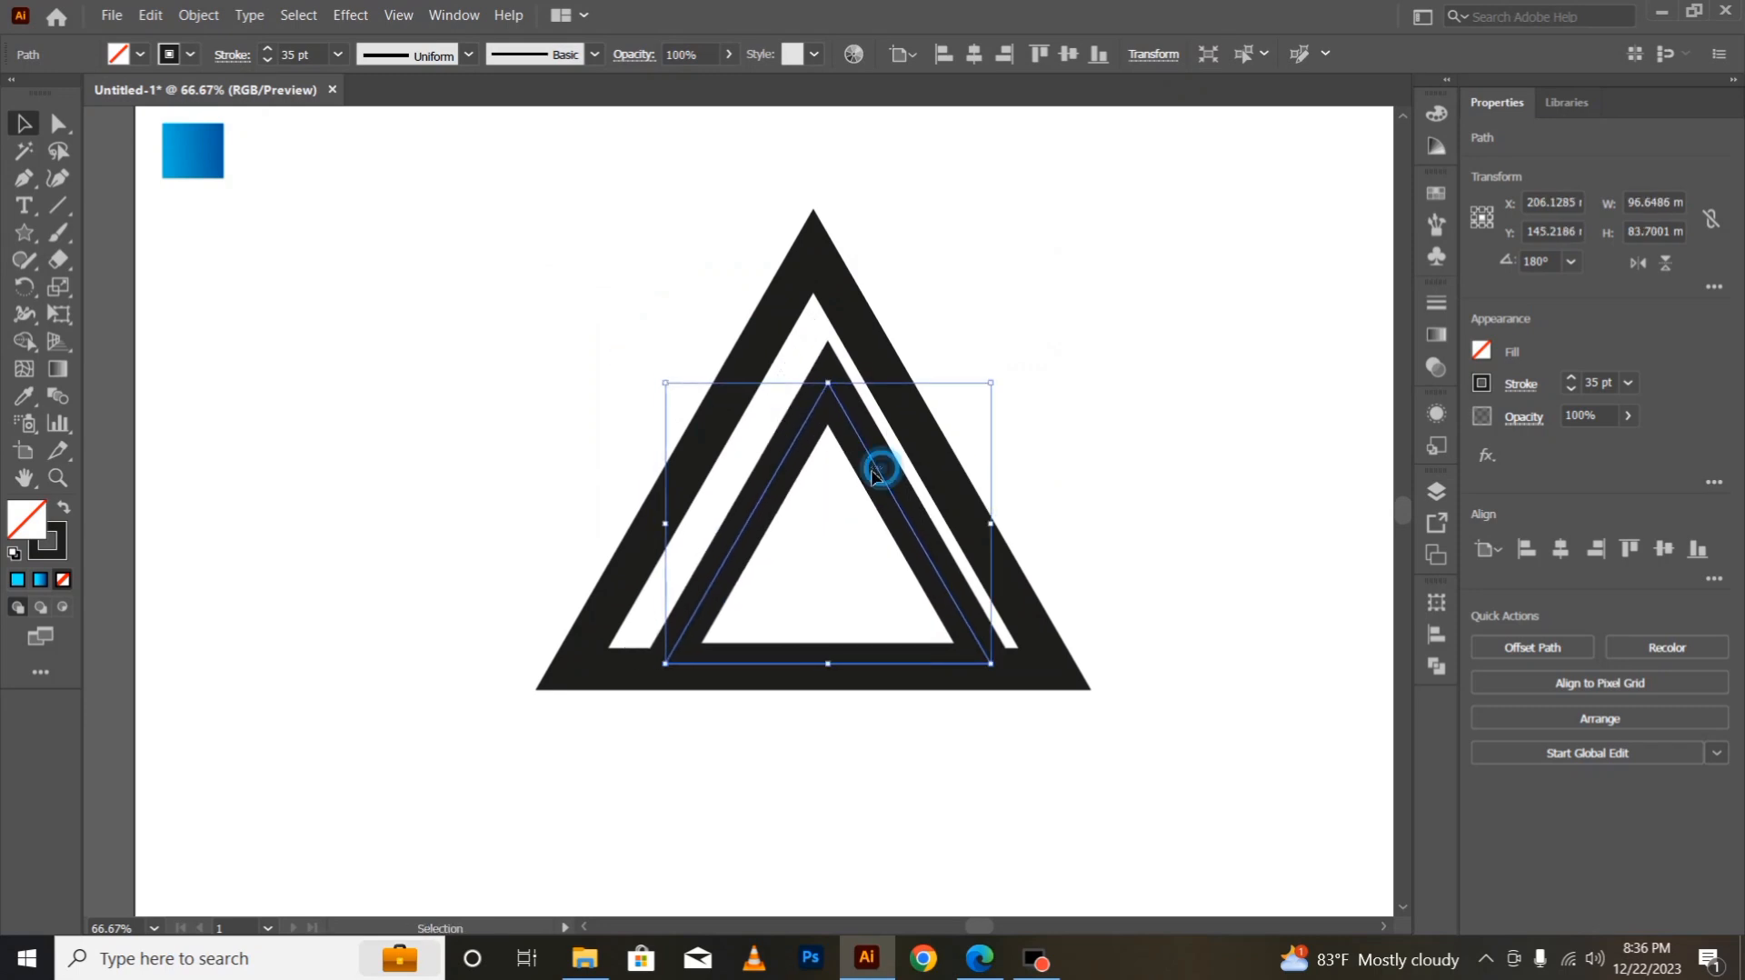
left_click_drag(879, 470, 864, 478)
left_click(991, 771)
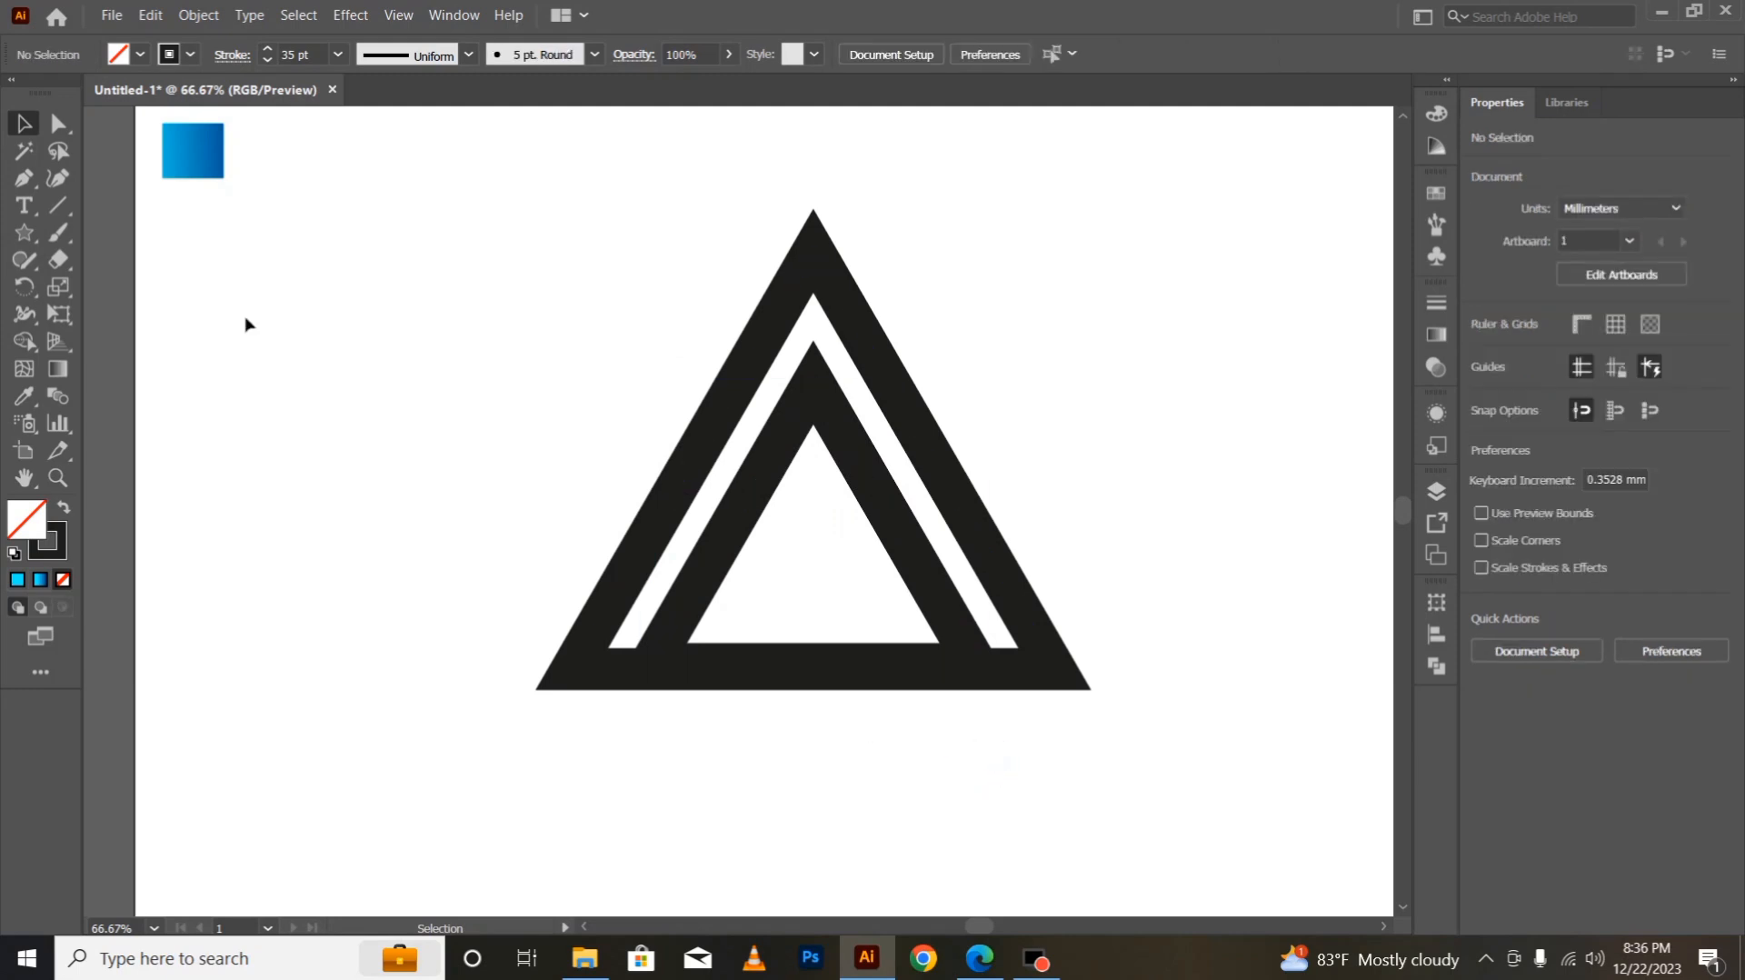
Step: Draw a horizontal line about 191 mm long with the 35 pt stroke and place it across the lower half of both triangles
left_click(58, 204)
left_click_drag(221, 288, 866, 289)
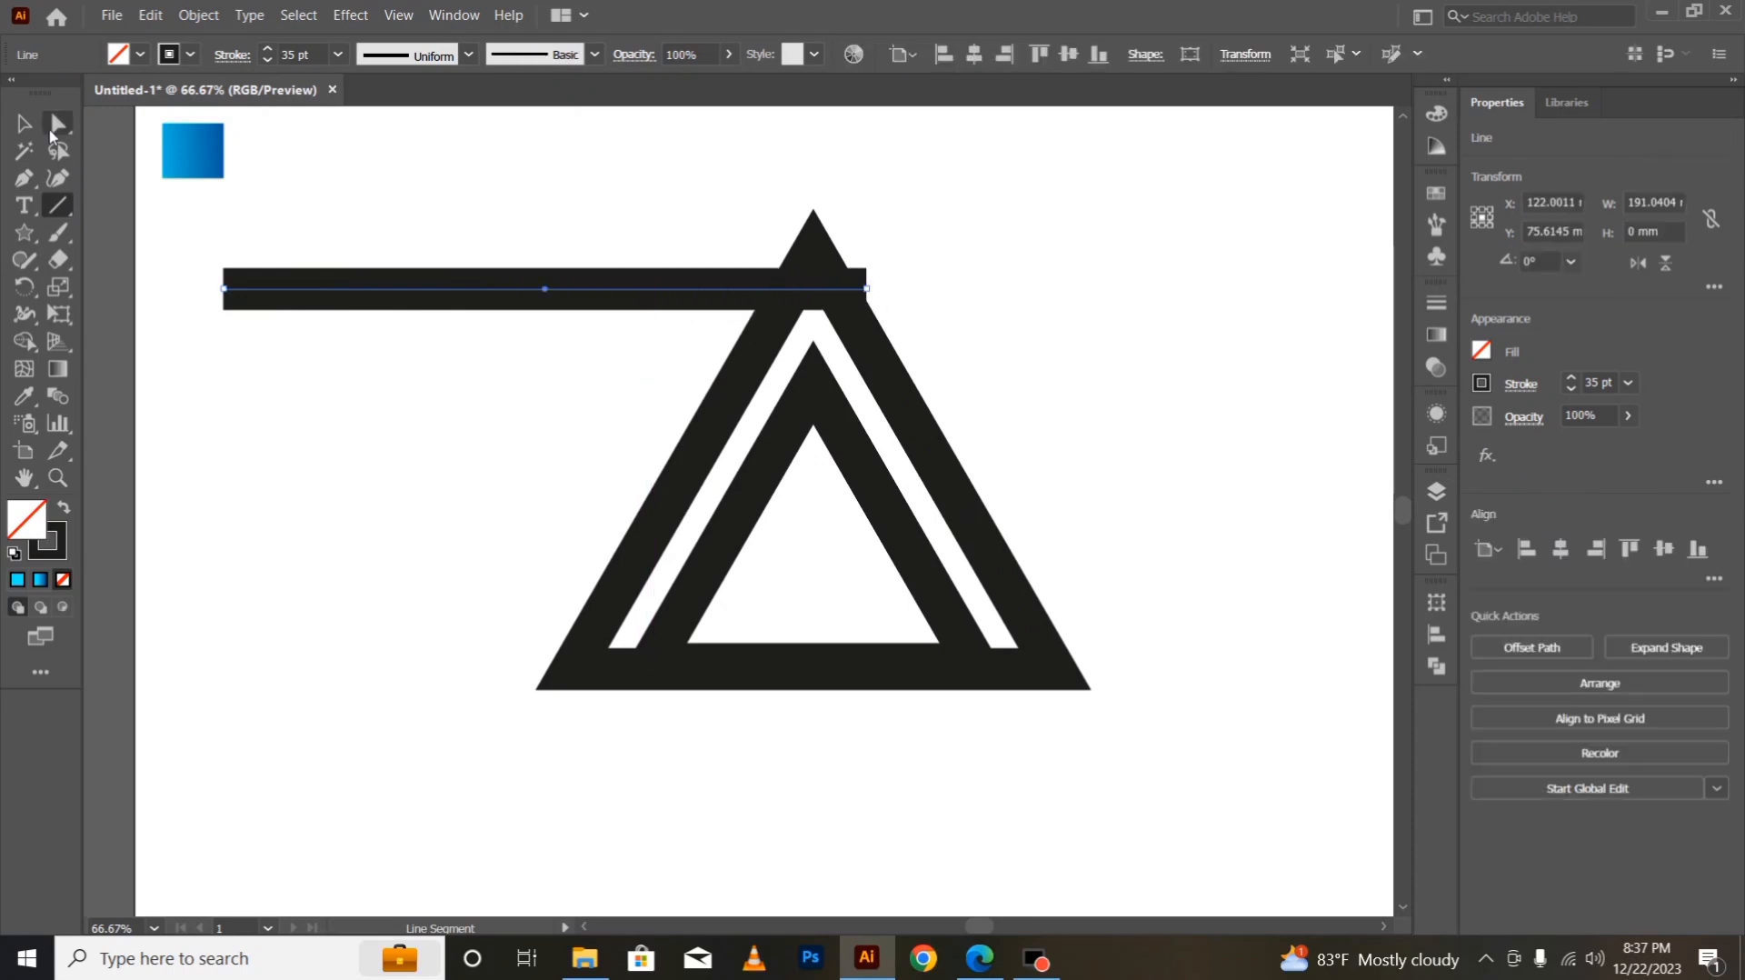
left_click(24, 122)
left_click_drag(490, 294, 806, 433)
left_click(412, 396)
left_click_drag(366, 256, 435, 368)
left_click_drag(403, 296, 663, 531)
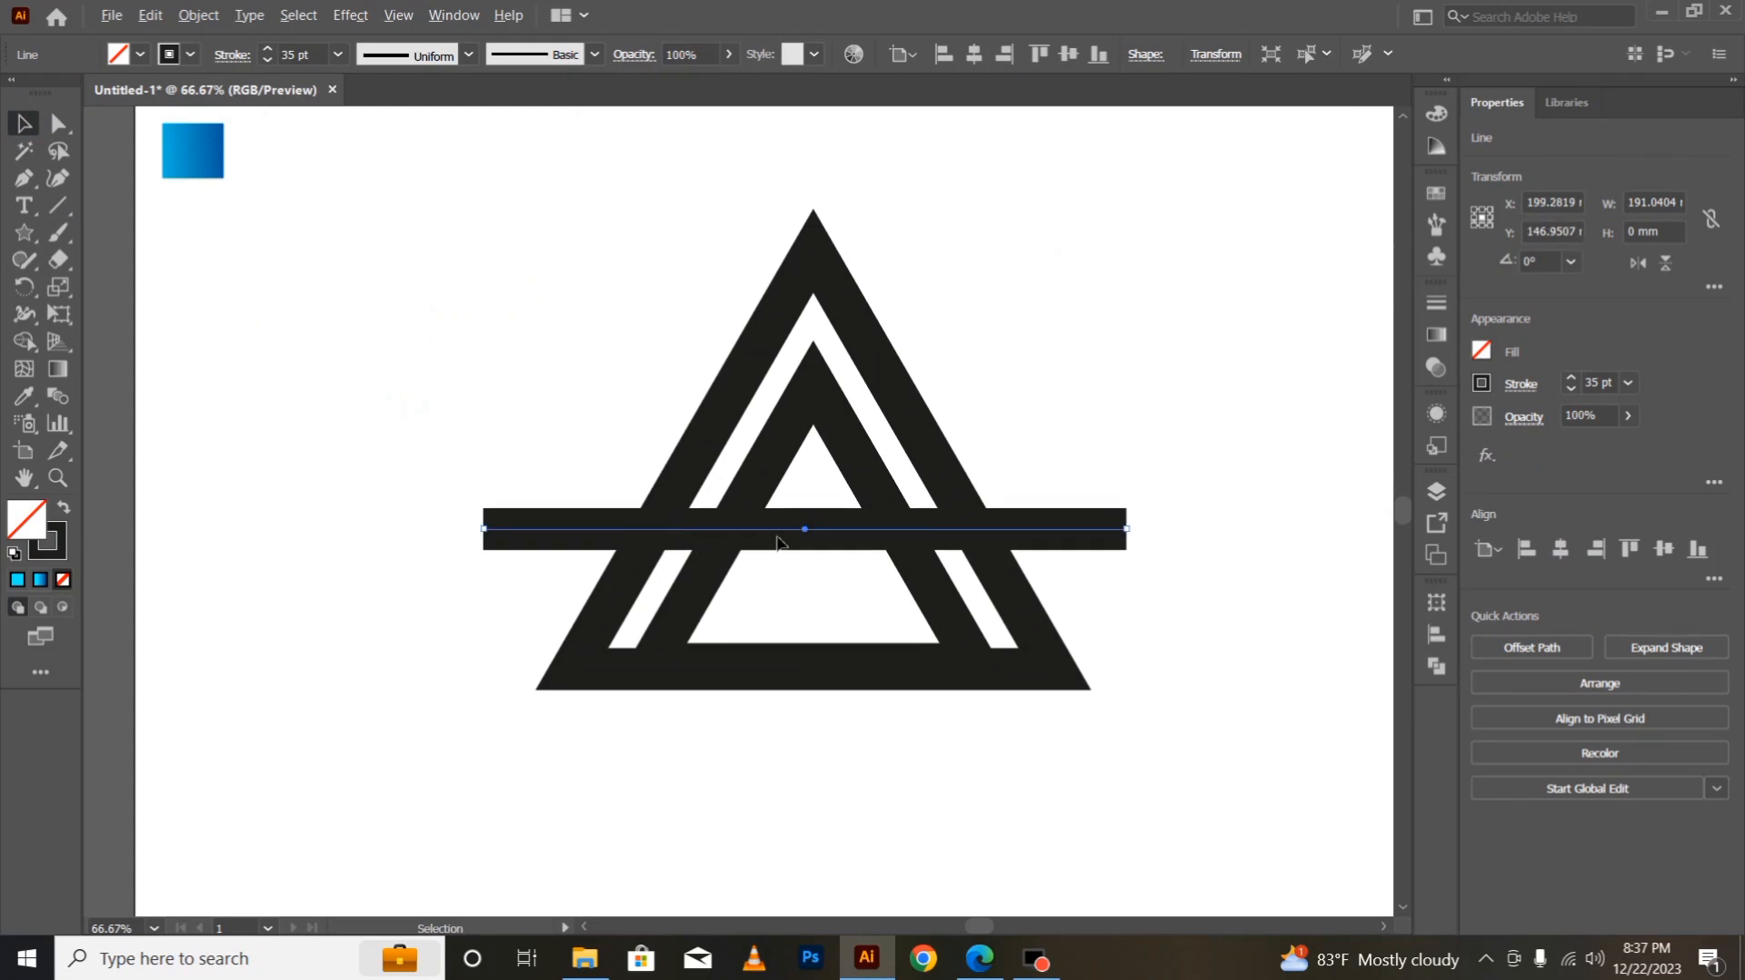
Step: Copy the horizontal line, paste it in front, and move the copy about 20 mm straight down to form a second bar
left_click(150, 15)
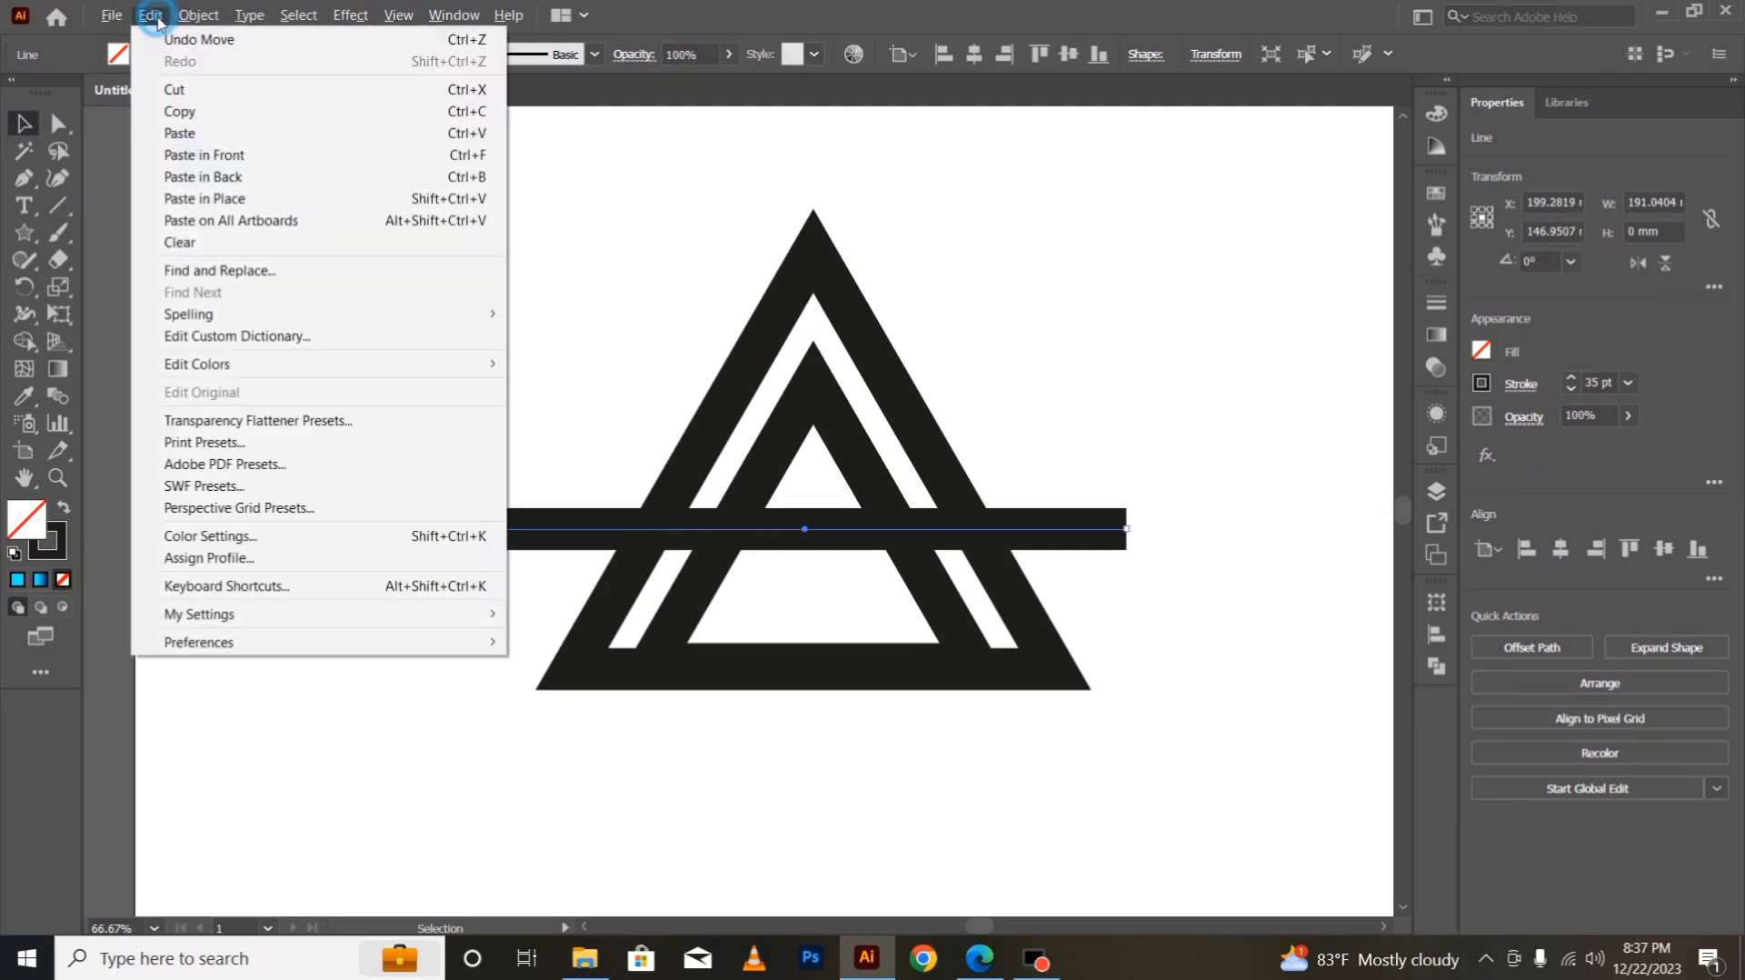
left_click(175, 113)
left_click(150, 15)
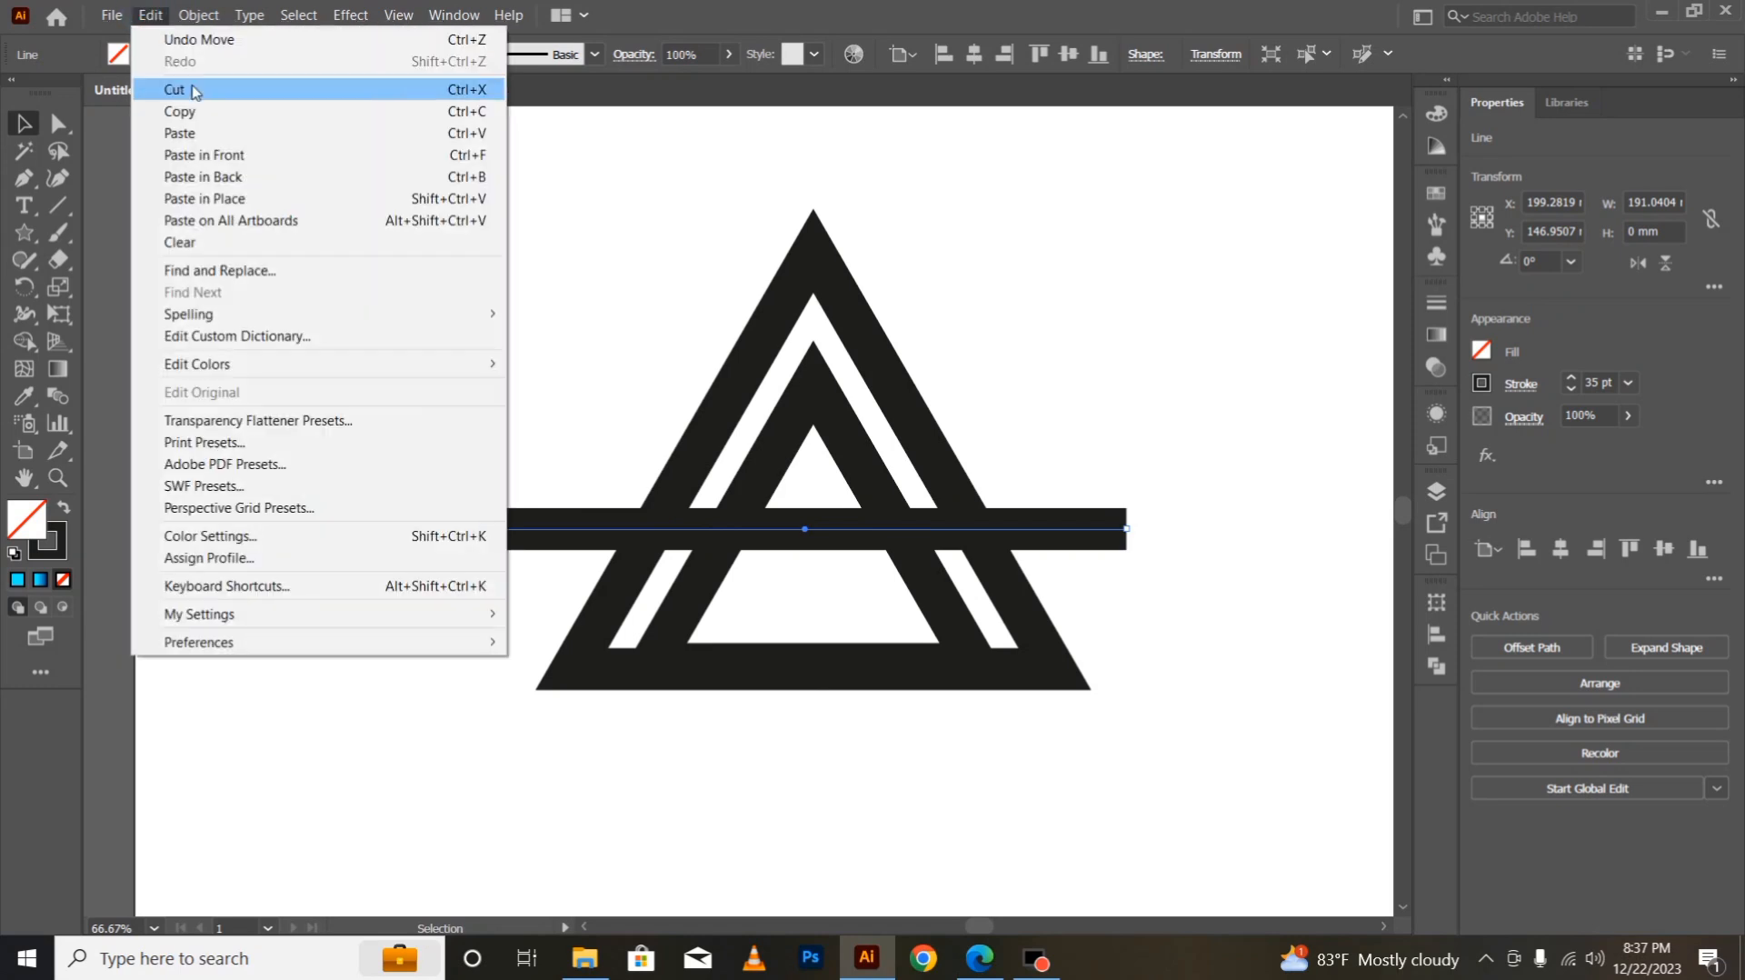
left_click(216, 156)
left_click_drag(807, 537, 805, 603)
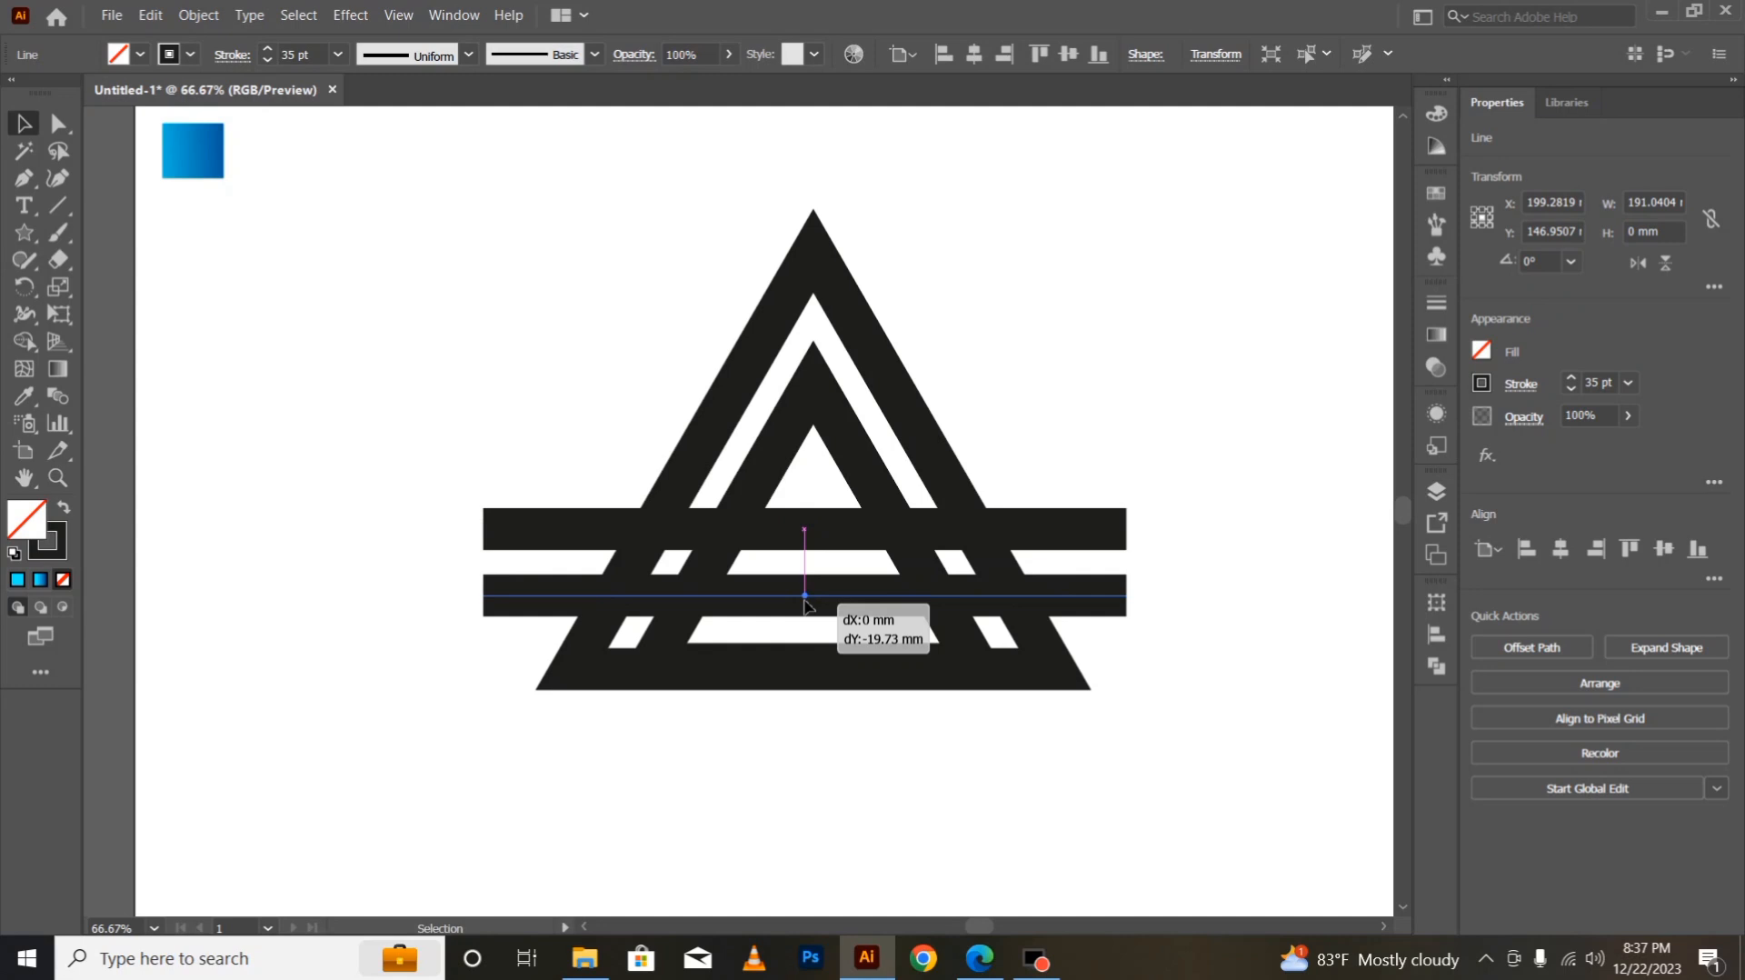
left_click_drag(805, 603, 805, 603)
left_click(826, 806)
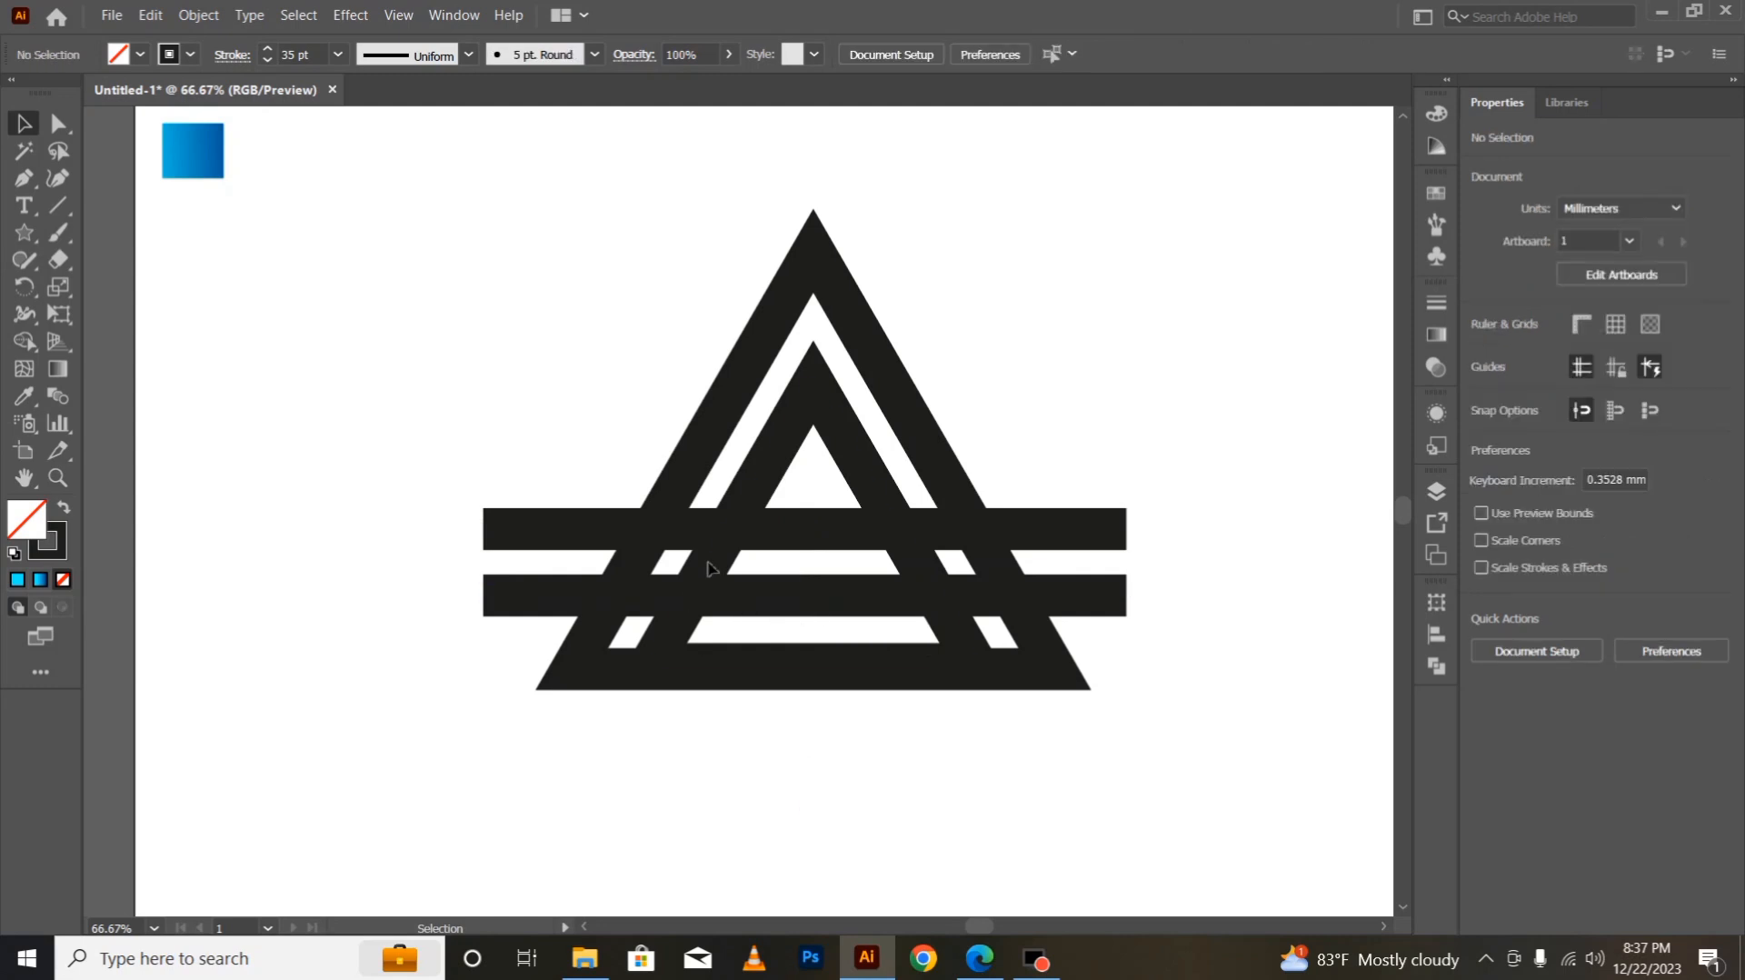
left_click(25, 179)
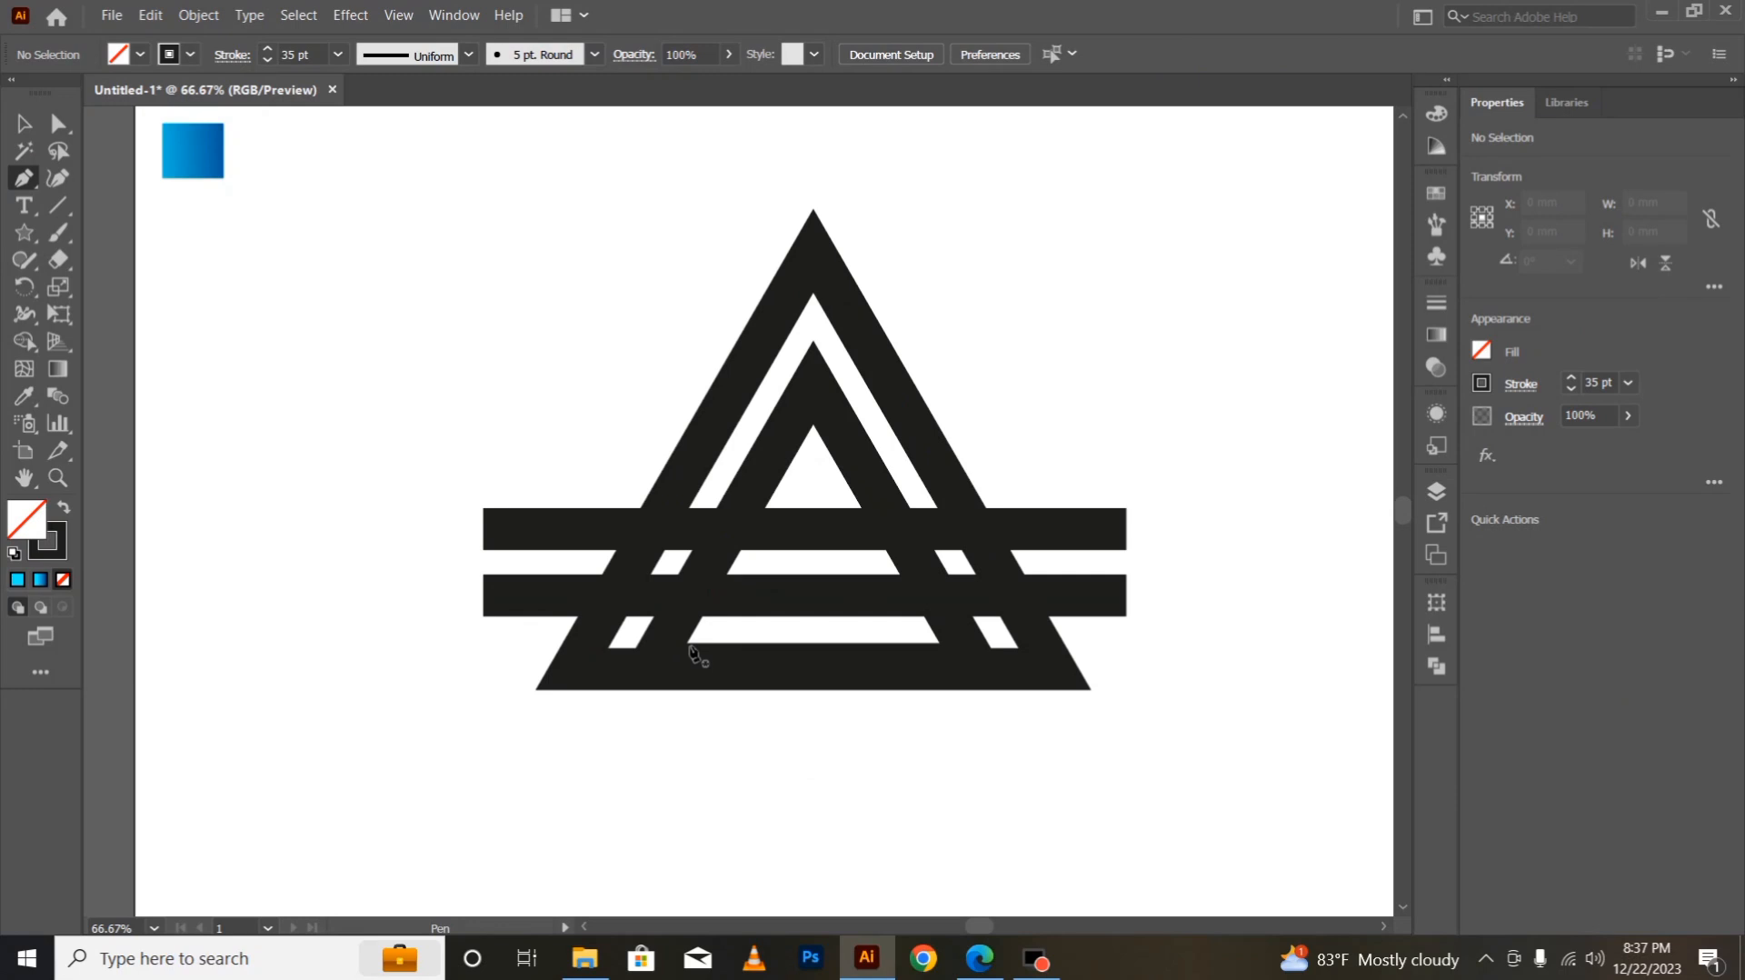
left_click(24, 122)
left_click(478, 563)
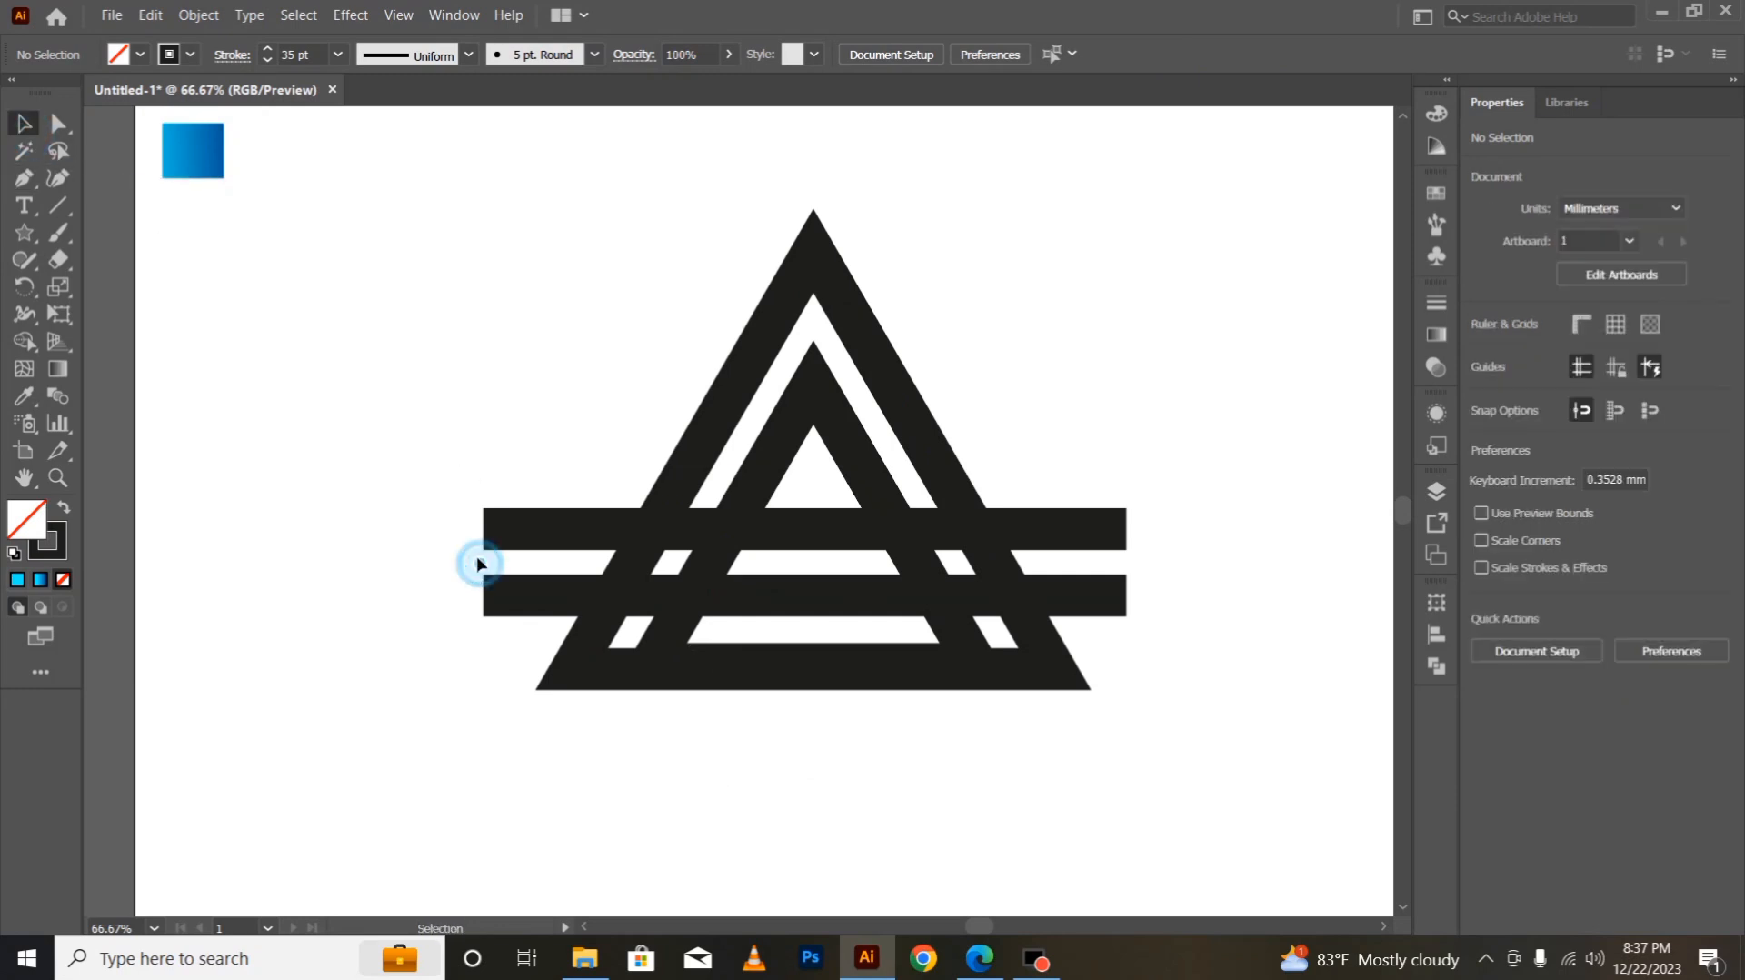
left_click_drag(498, 334, 1110, 763)
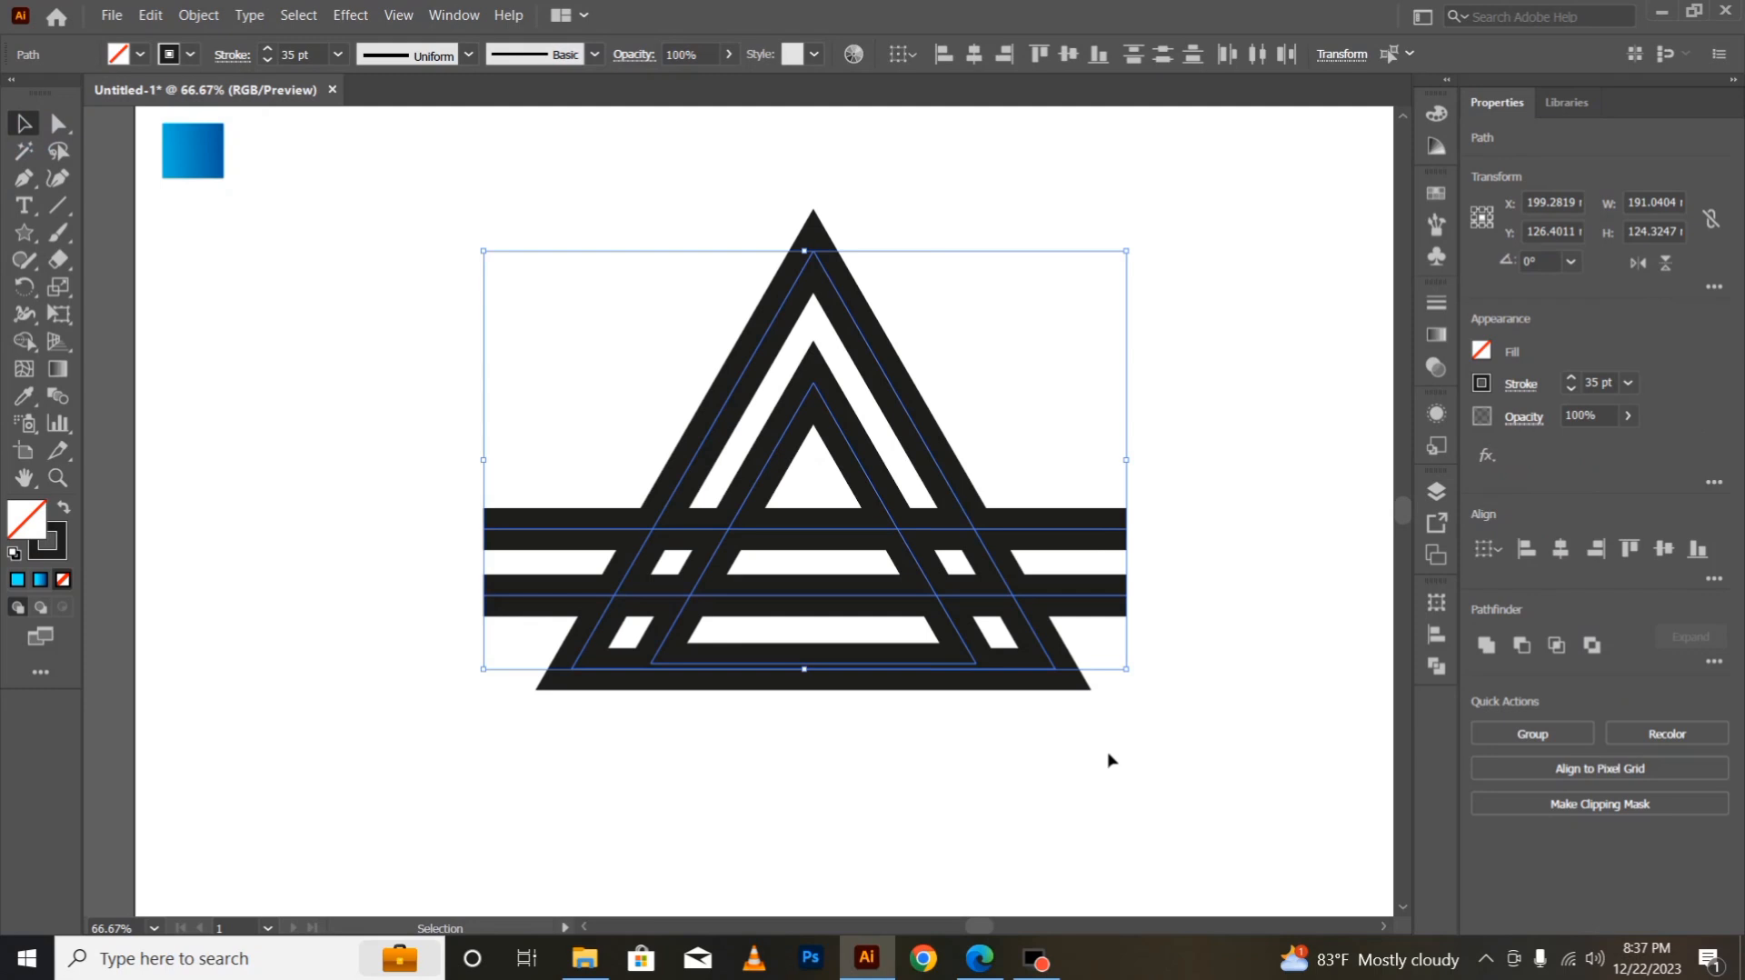
left_click(1109, 760)
Step: Move both horizontal bars up slightly to even out their spacing above the triangles' base
mouse_move(867, 531)
left_mouse_down()
mouse_move(849, 550)
mouse_move(861, 521)
left_mouse_up()
left_click(857, 834)
left_click_drag(822, 599, 823, 593)
left_click(826, 779)
Step: Select both triangles and both bars and expand their fill and stroke into shapes
left_click_drag(573, 304, 1125, 725)
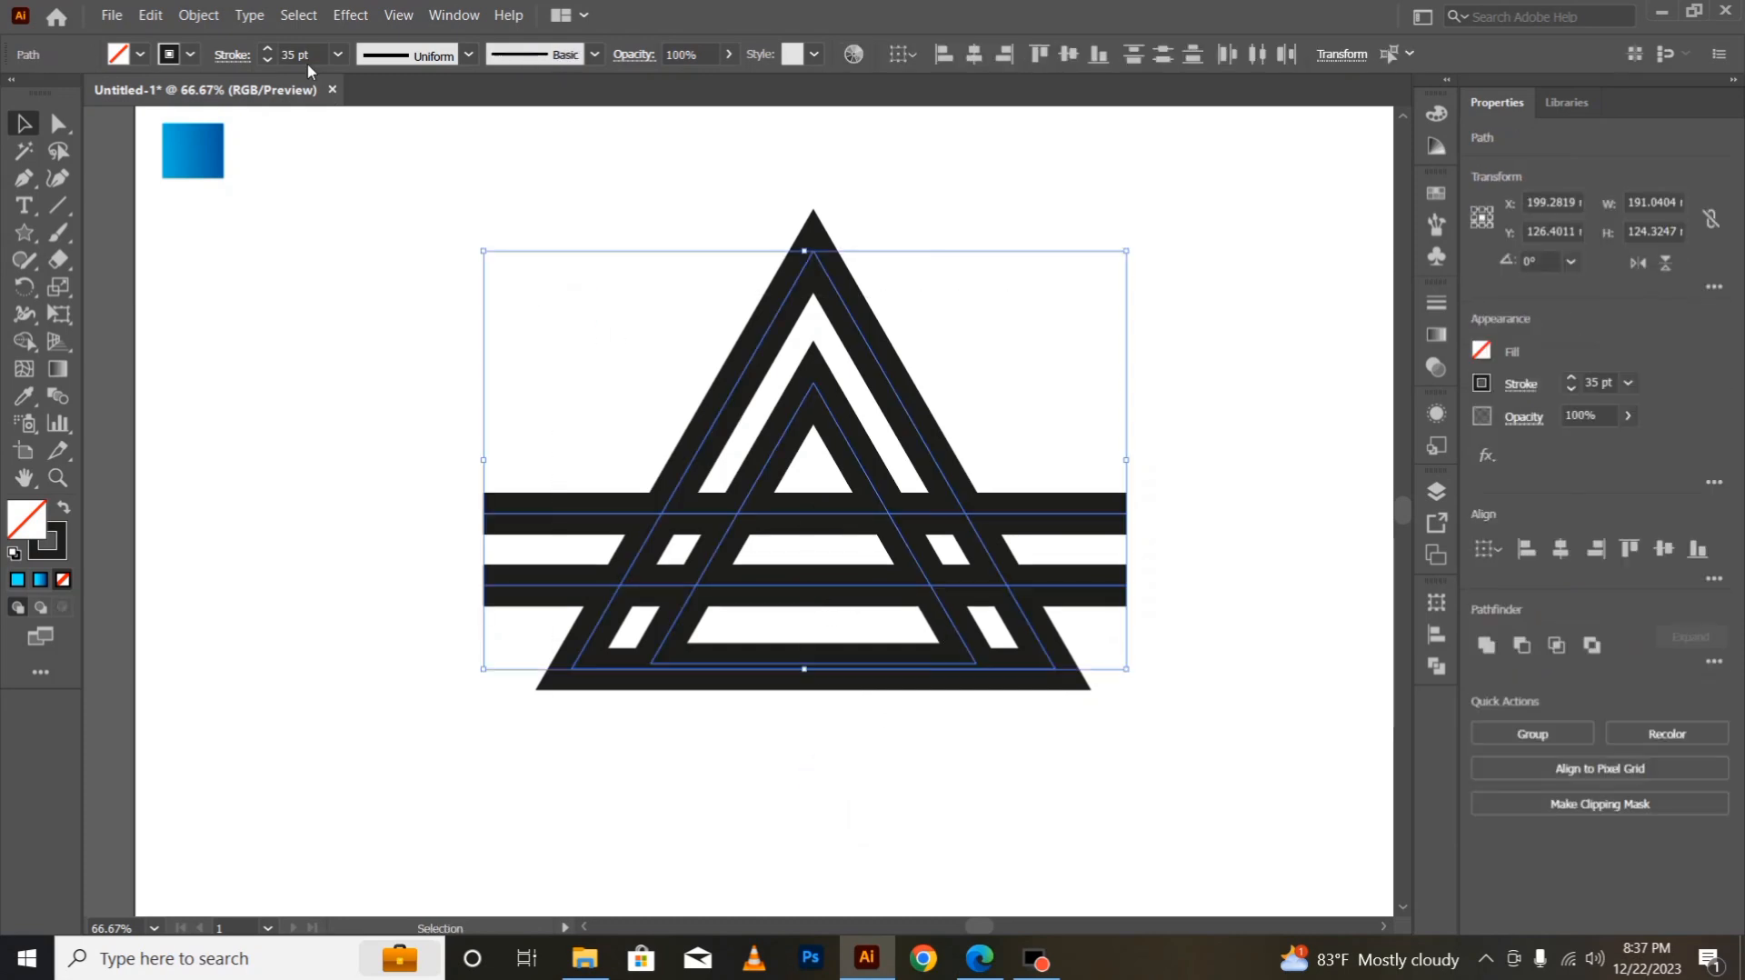
left_click(196, 15)
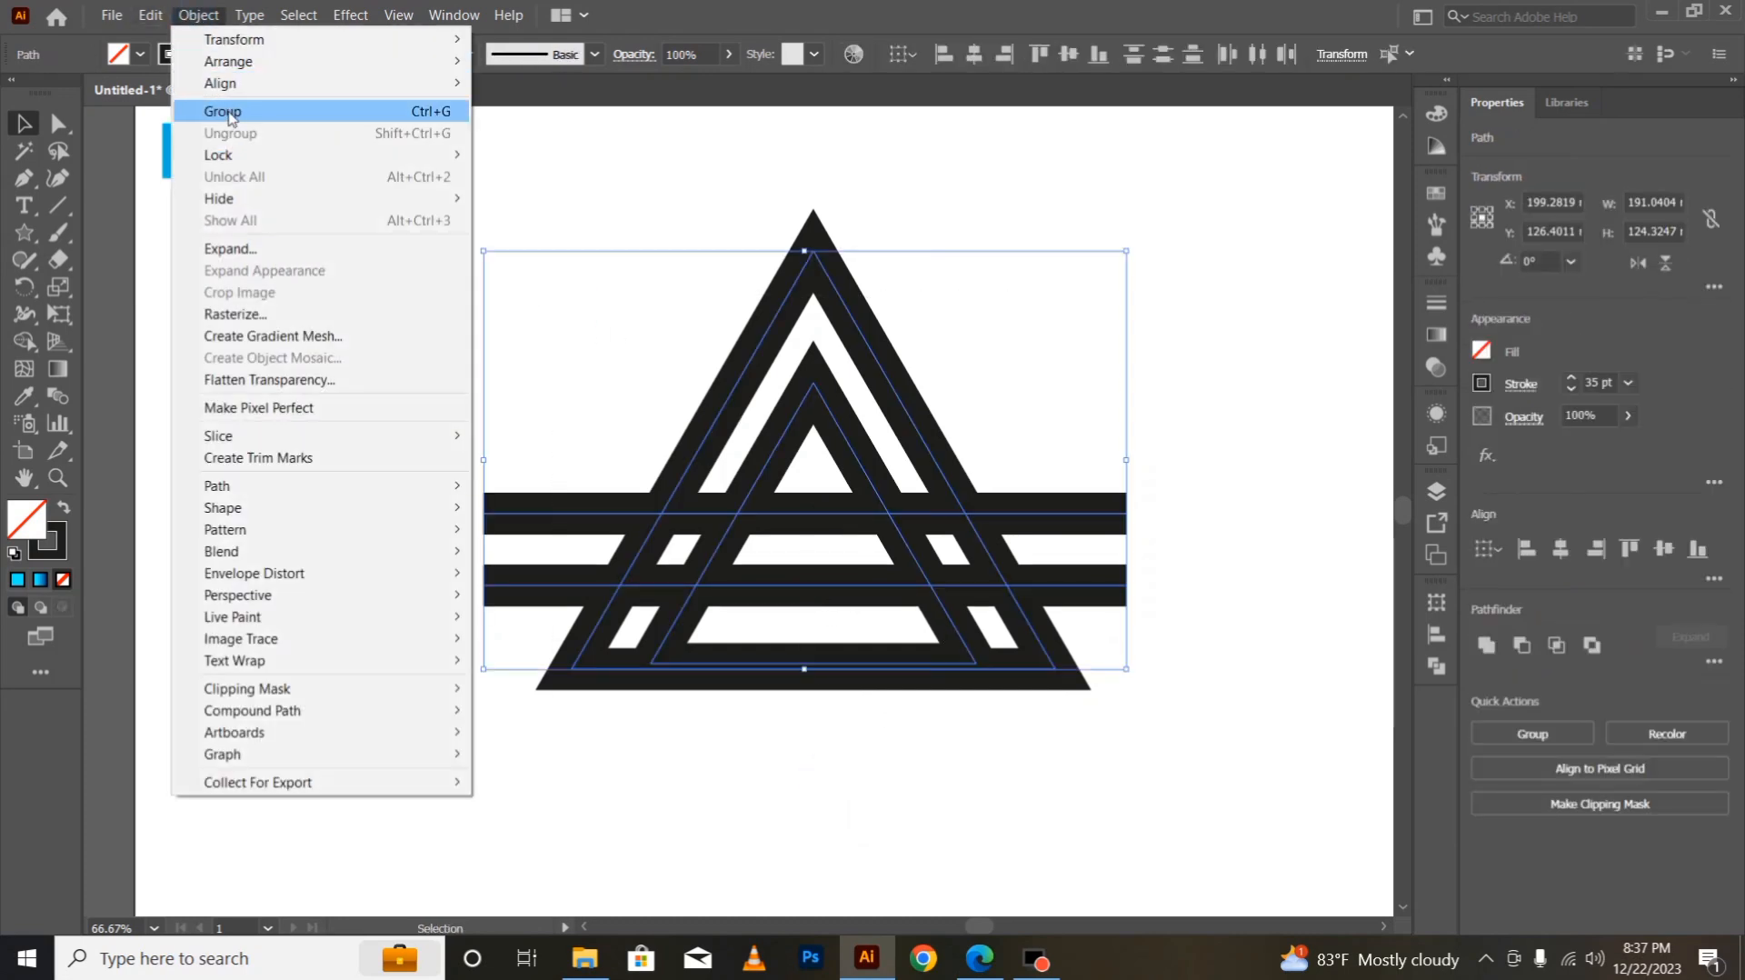
left_click(244, 249)
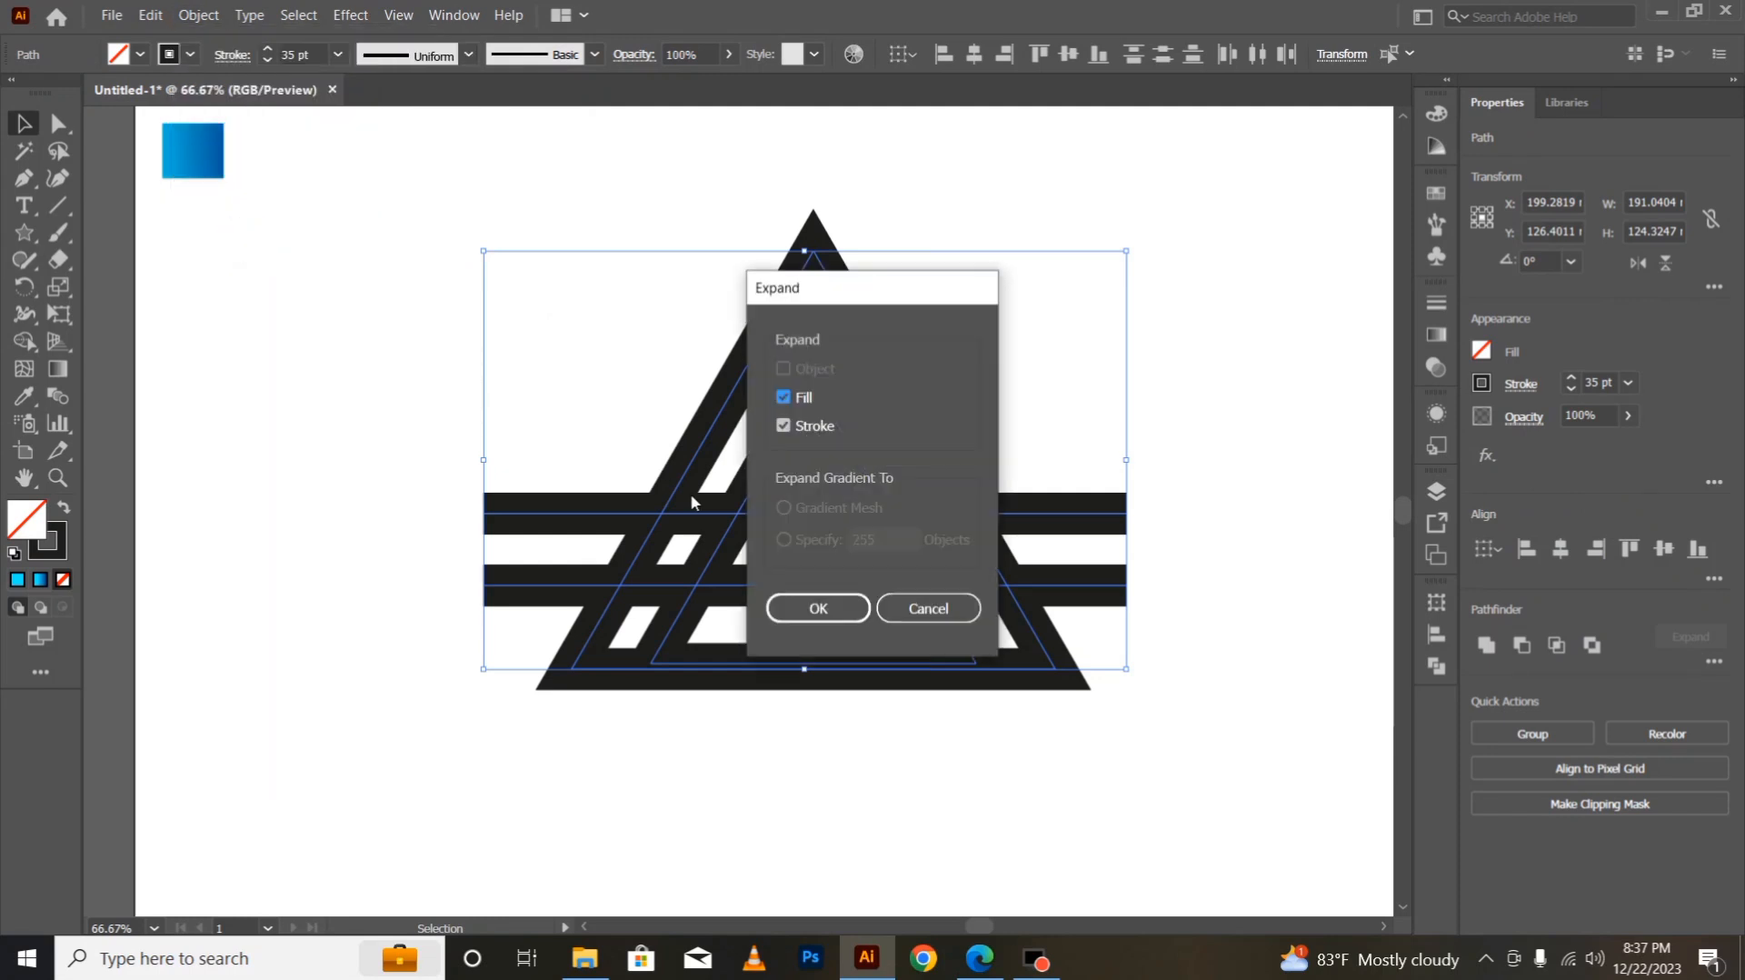
left_click(787, 601)
left_click(869, 817)
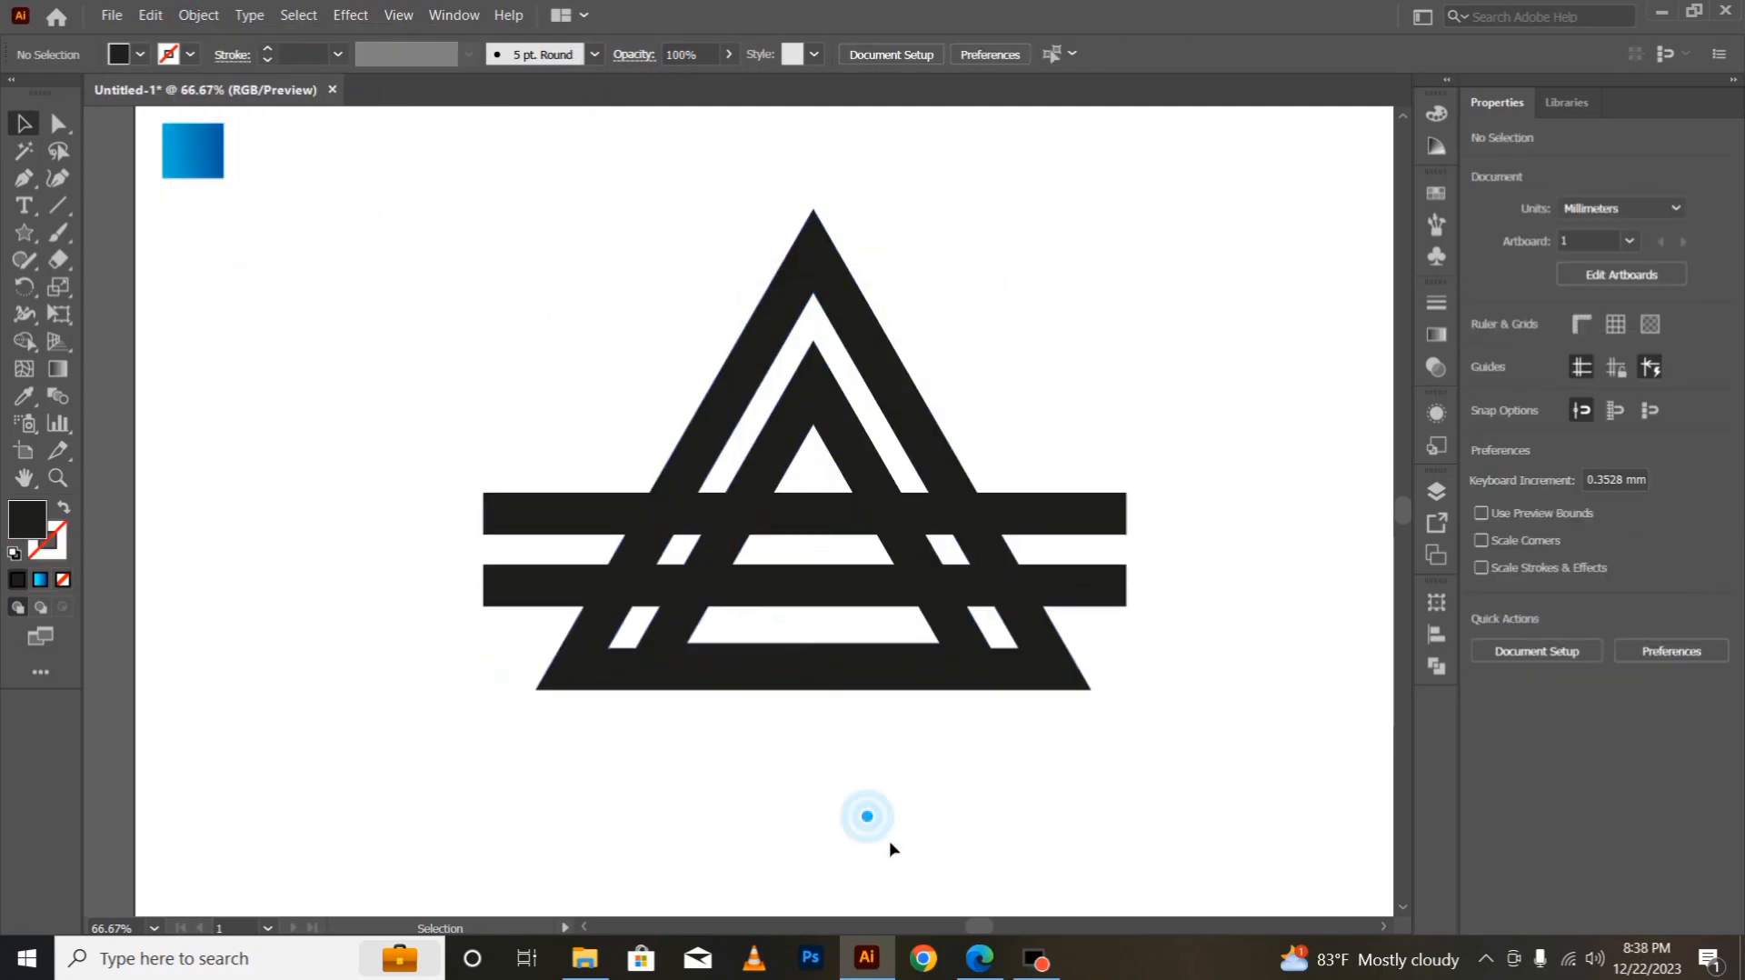
Step: Draw two slanted Pen paths about 29 mm long, extending the inner triangle's inner edges from the lower bar to the outer base
left_click(23, 179)
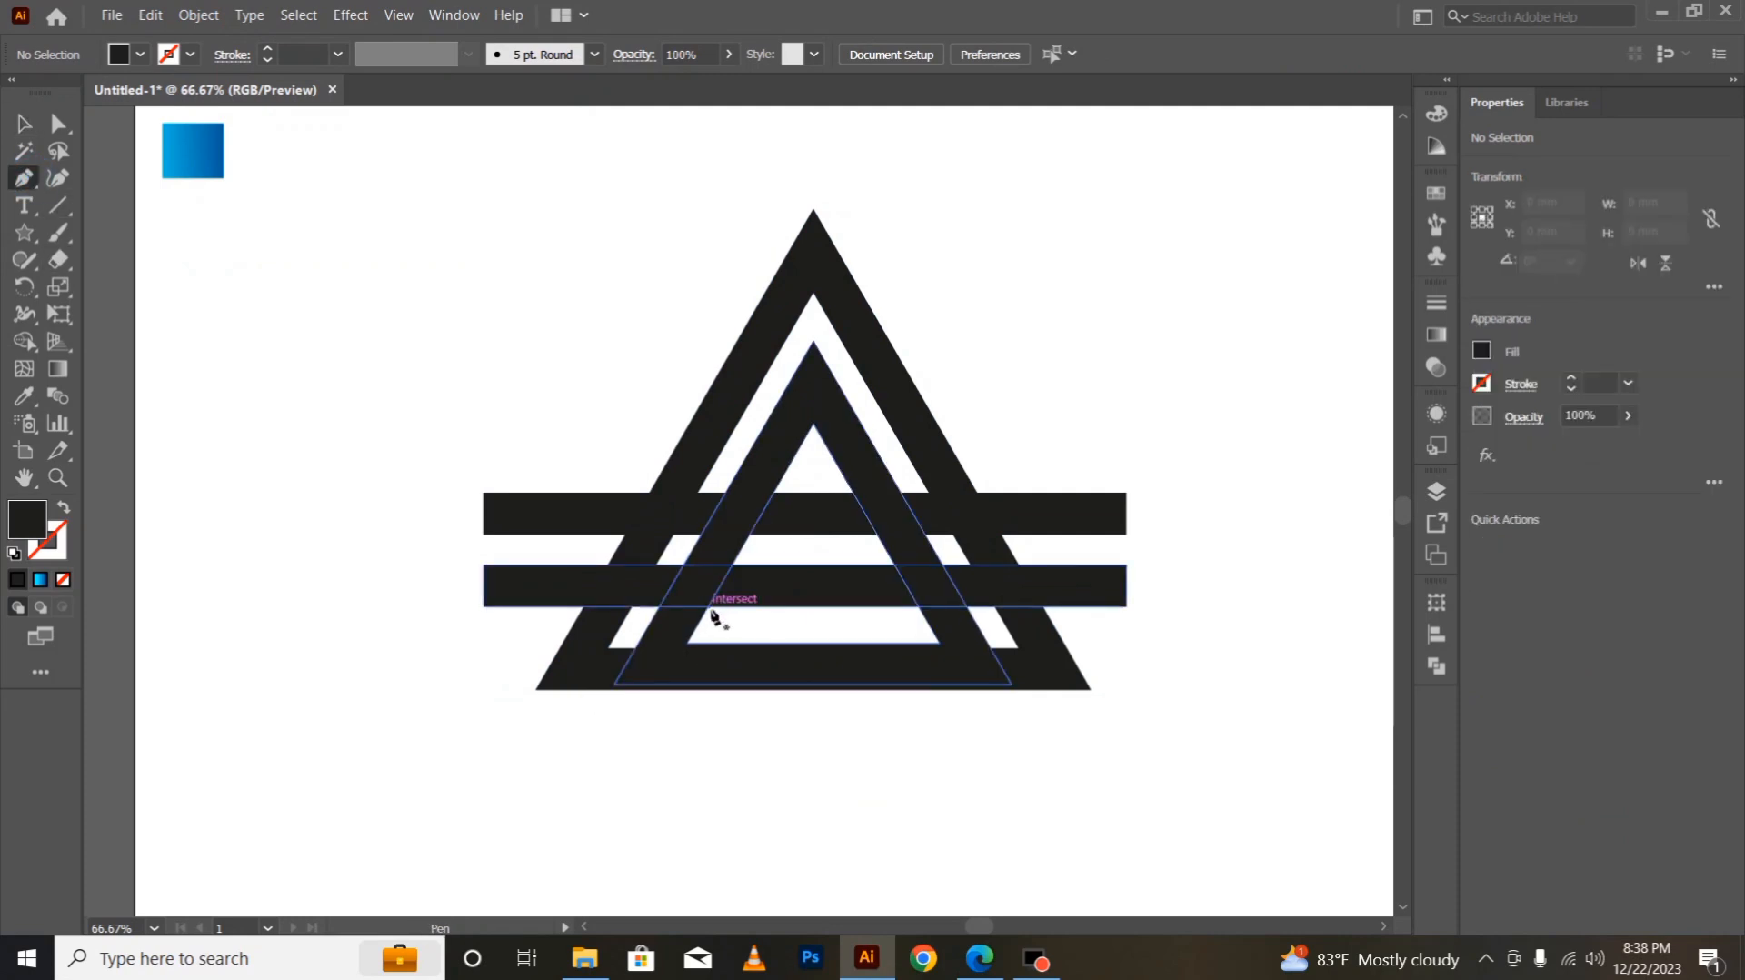
left_click(708, 605)
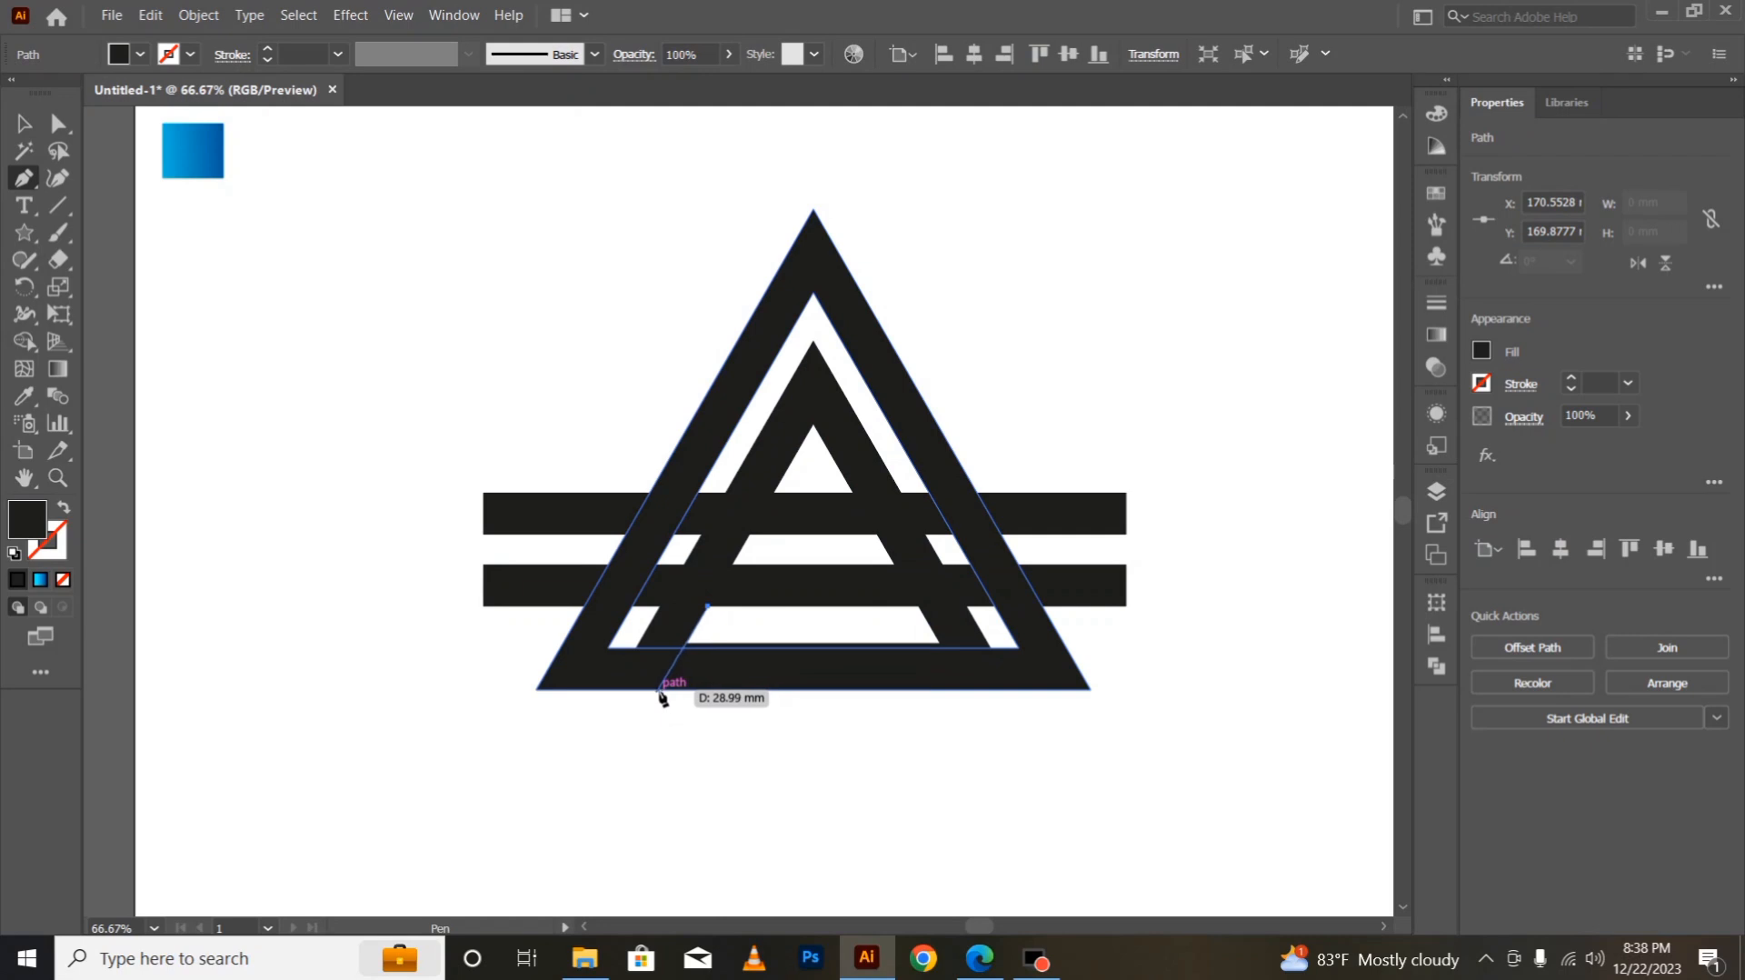
left_click(661, 690)
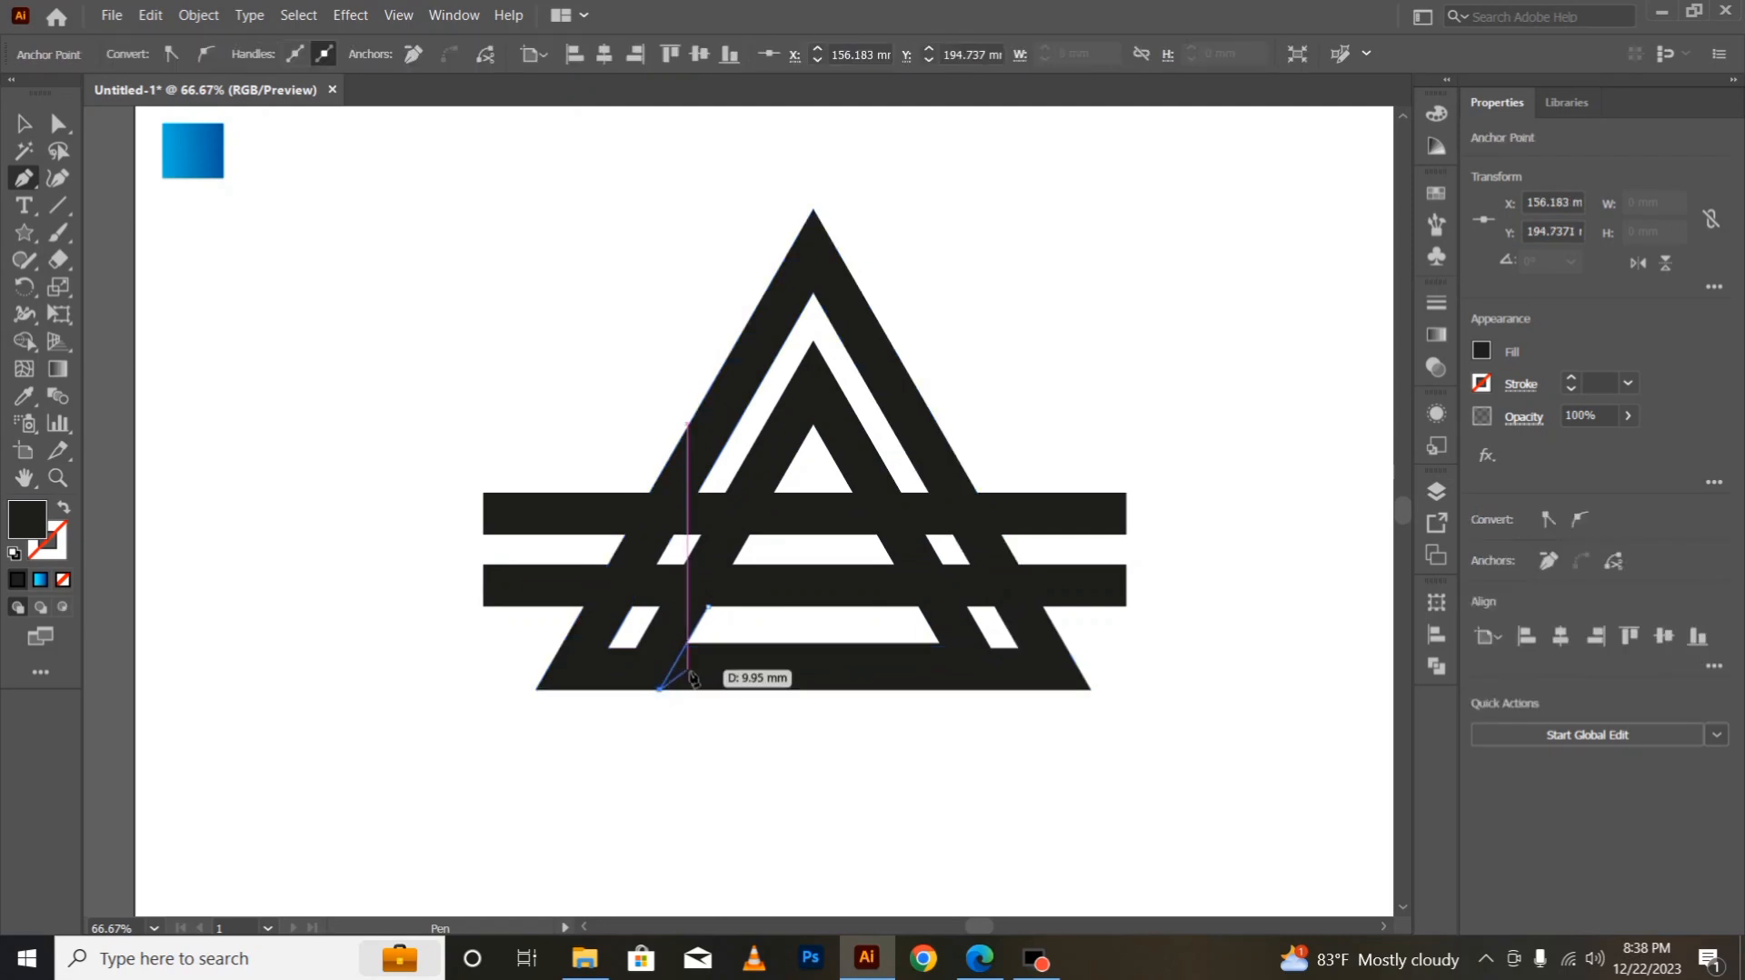
left_click(918, 606)
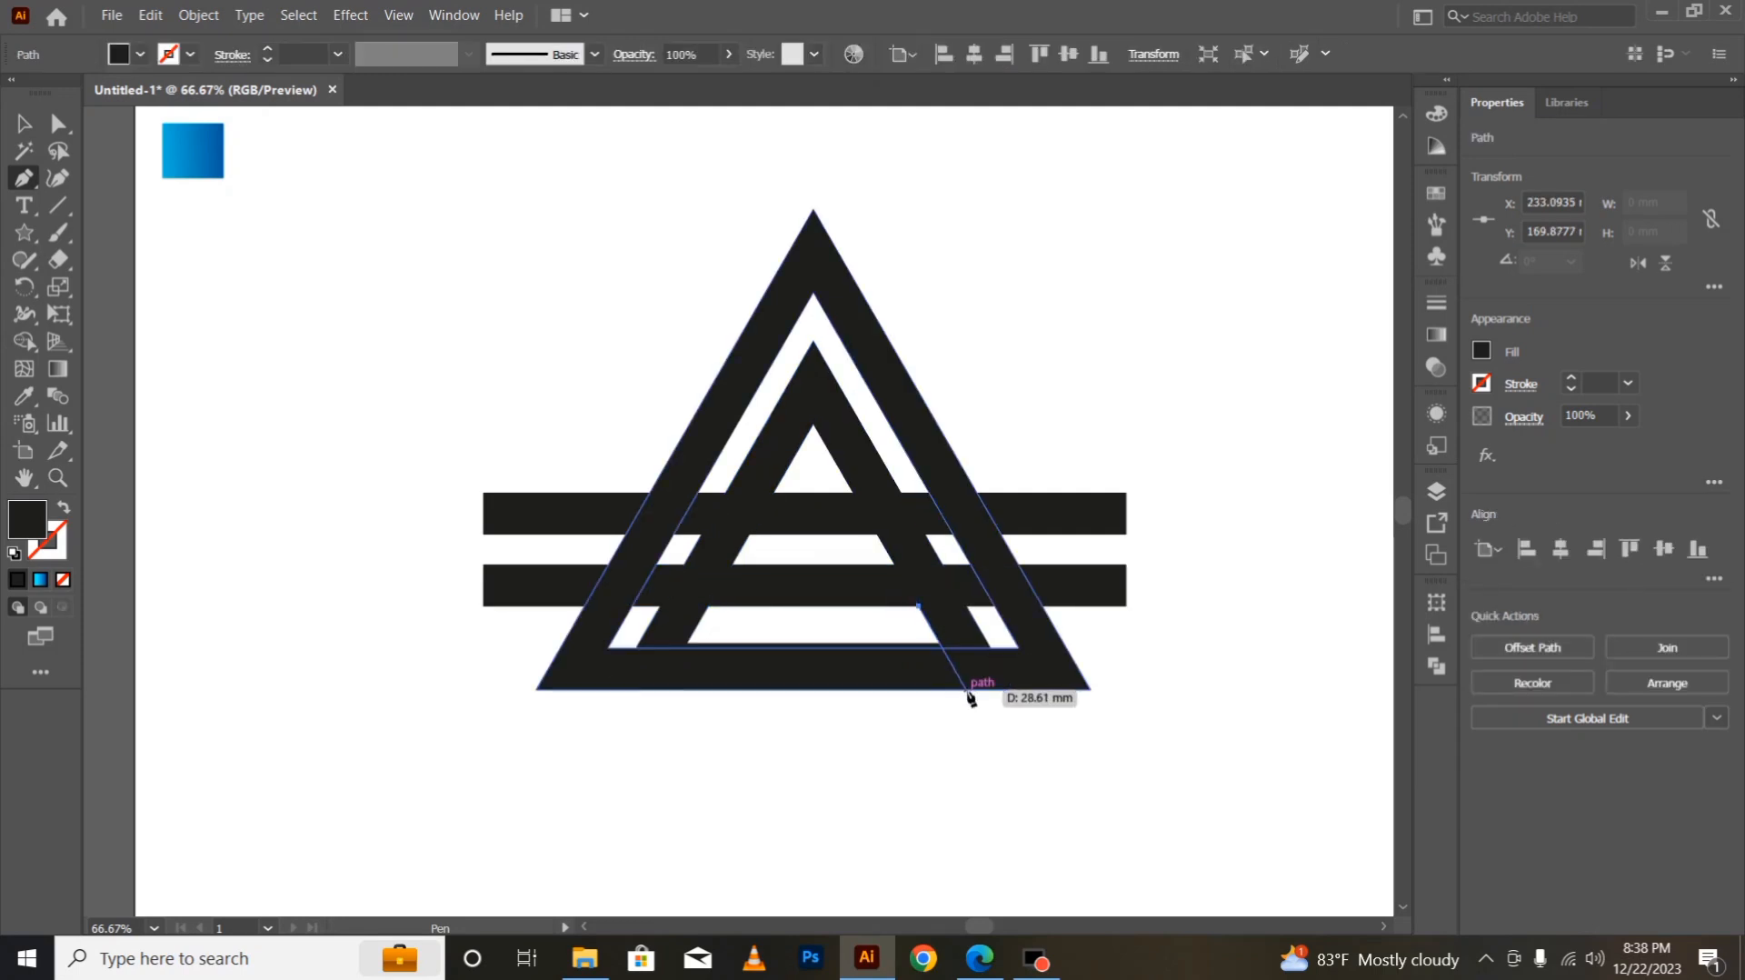
left_click(966, 688)
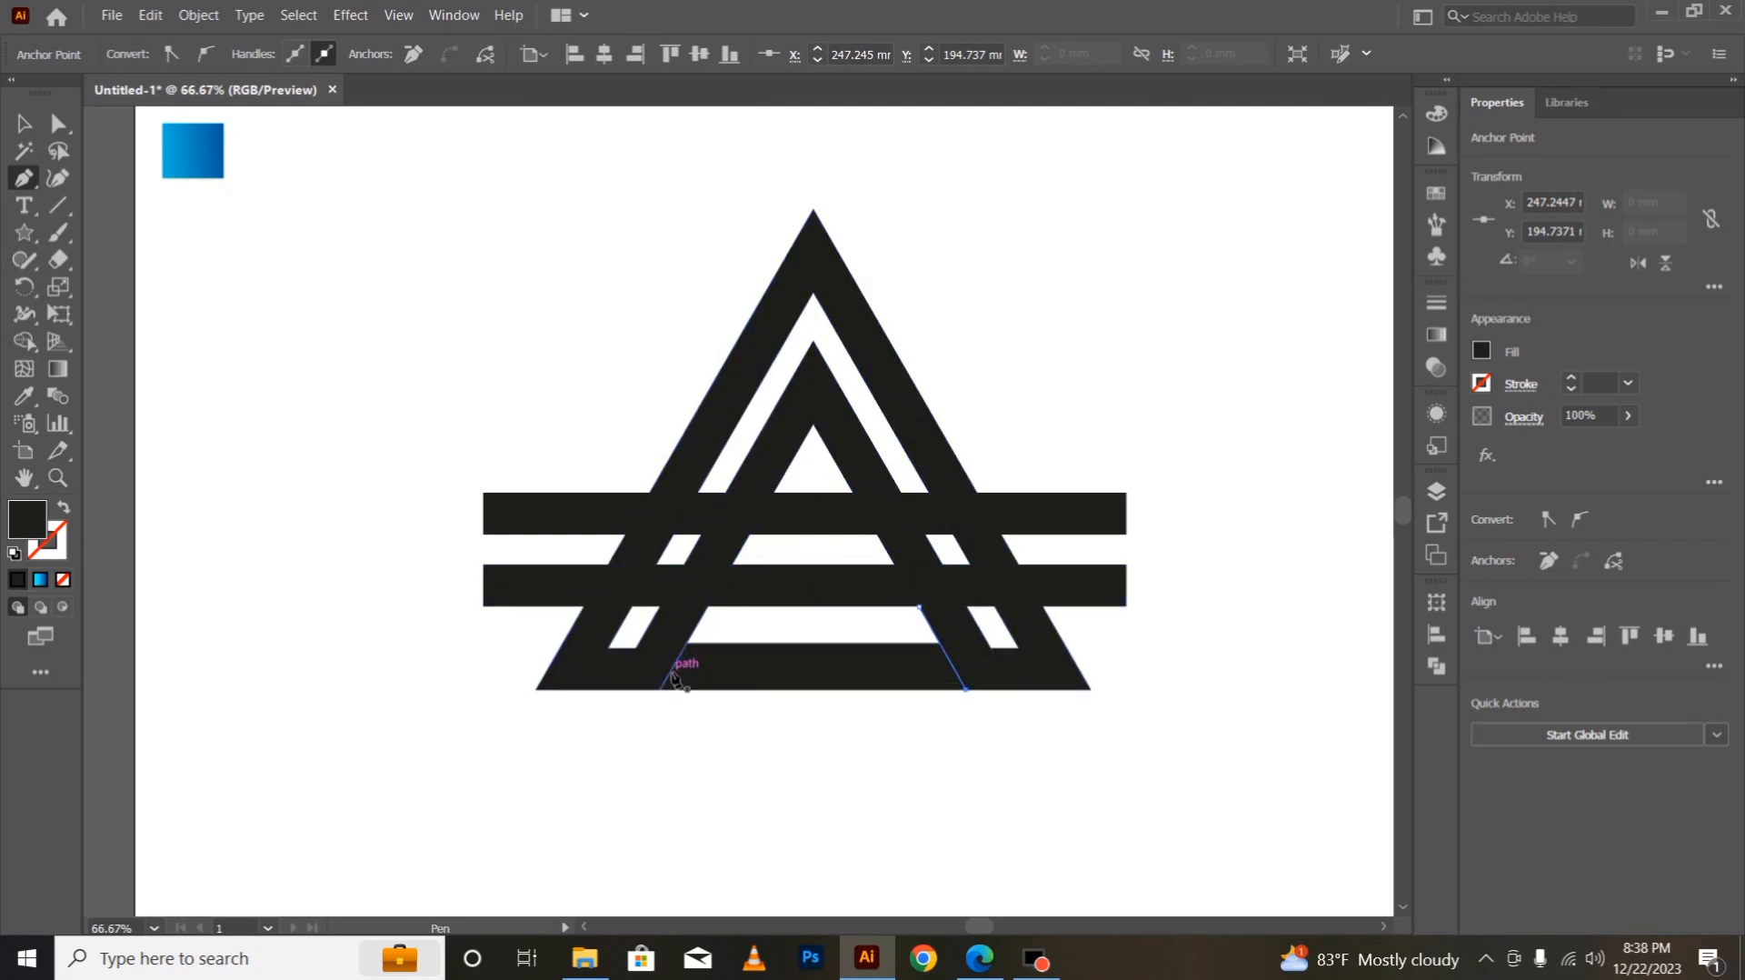
Step: Select all the shapes and remove the bar ends protruding beyond both sides of the outer triangle with the Shape Builder tool
left_click(25, 129)
left_click_drag(445, 206, 1137, 796)
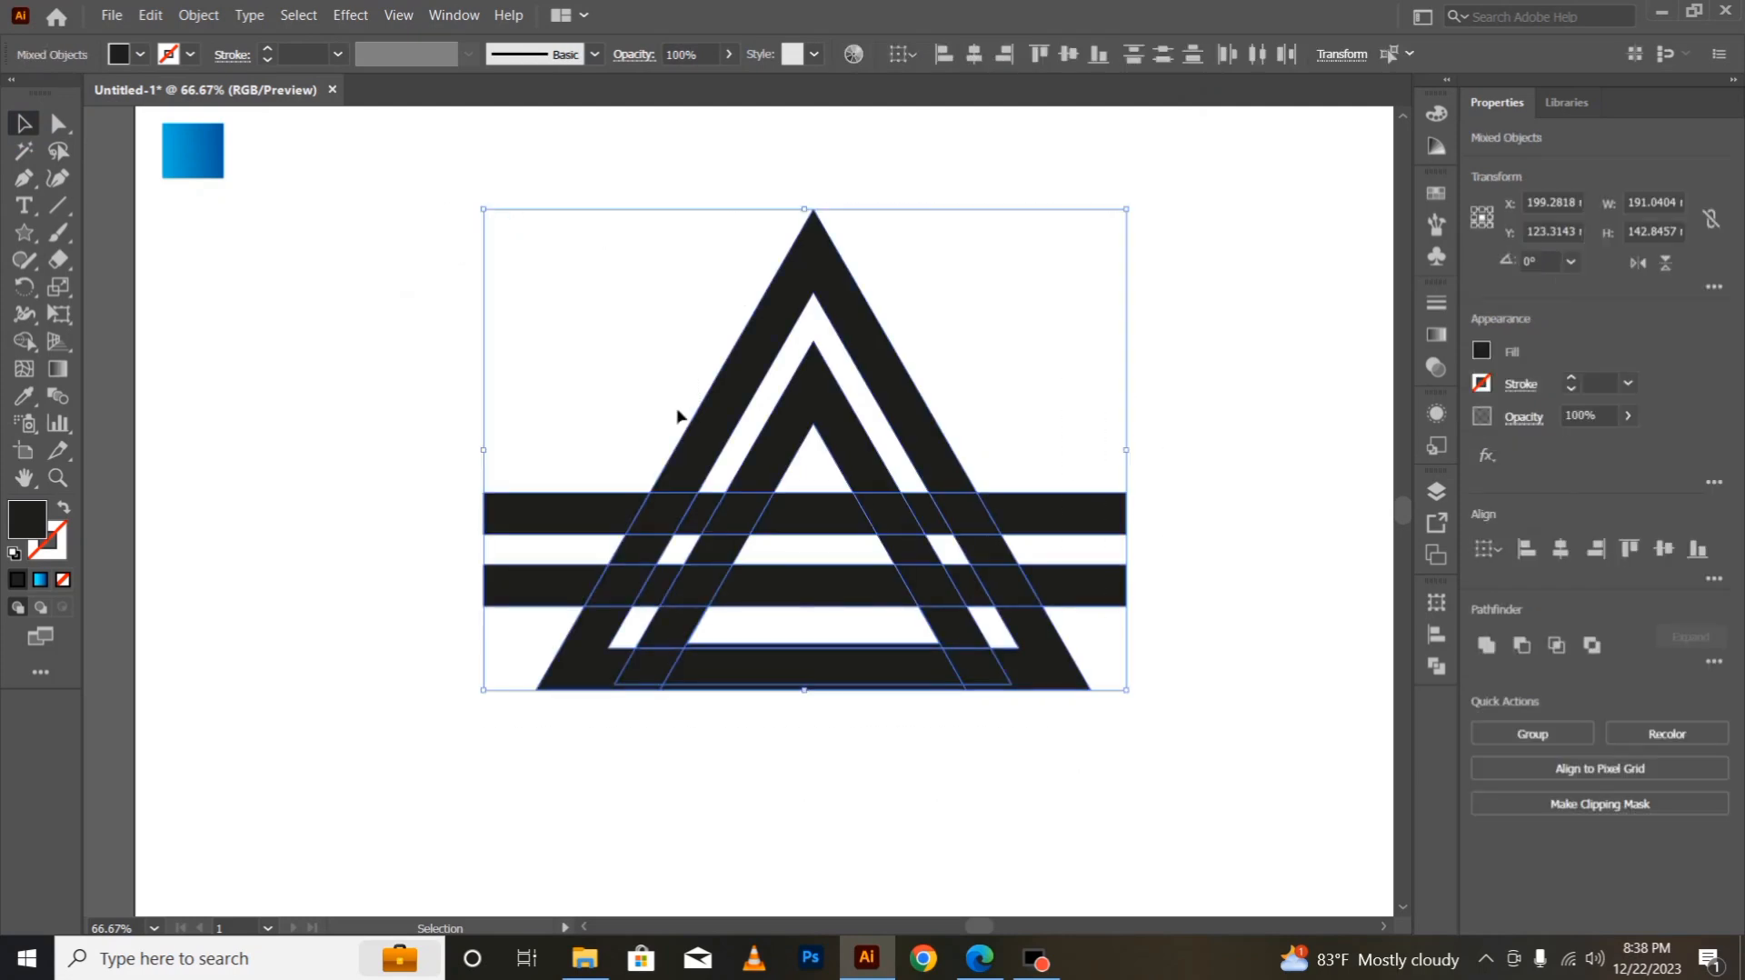
left_click(25, 342)
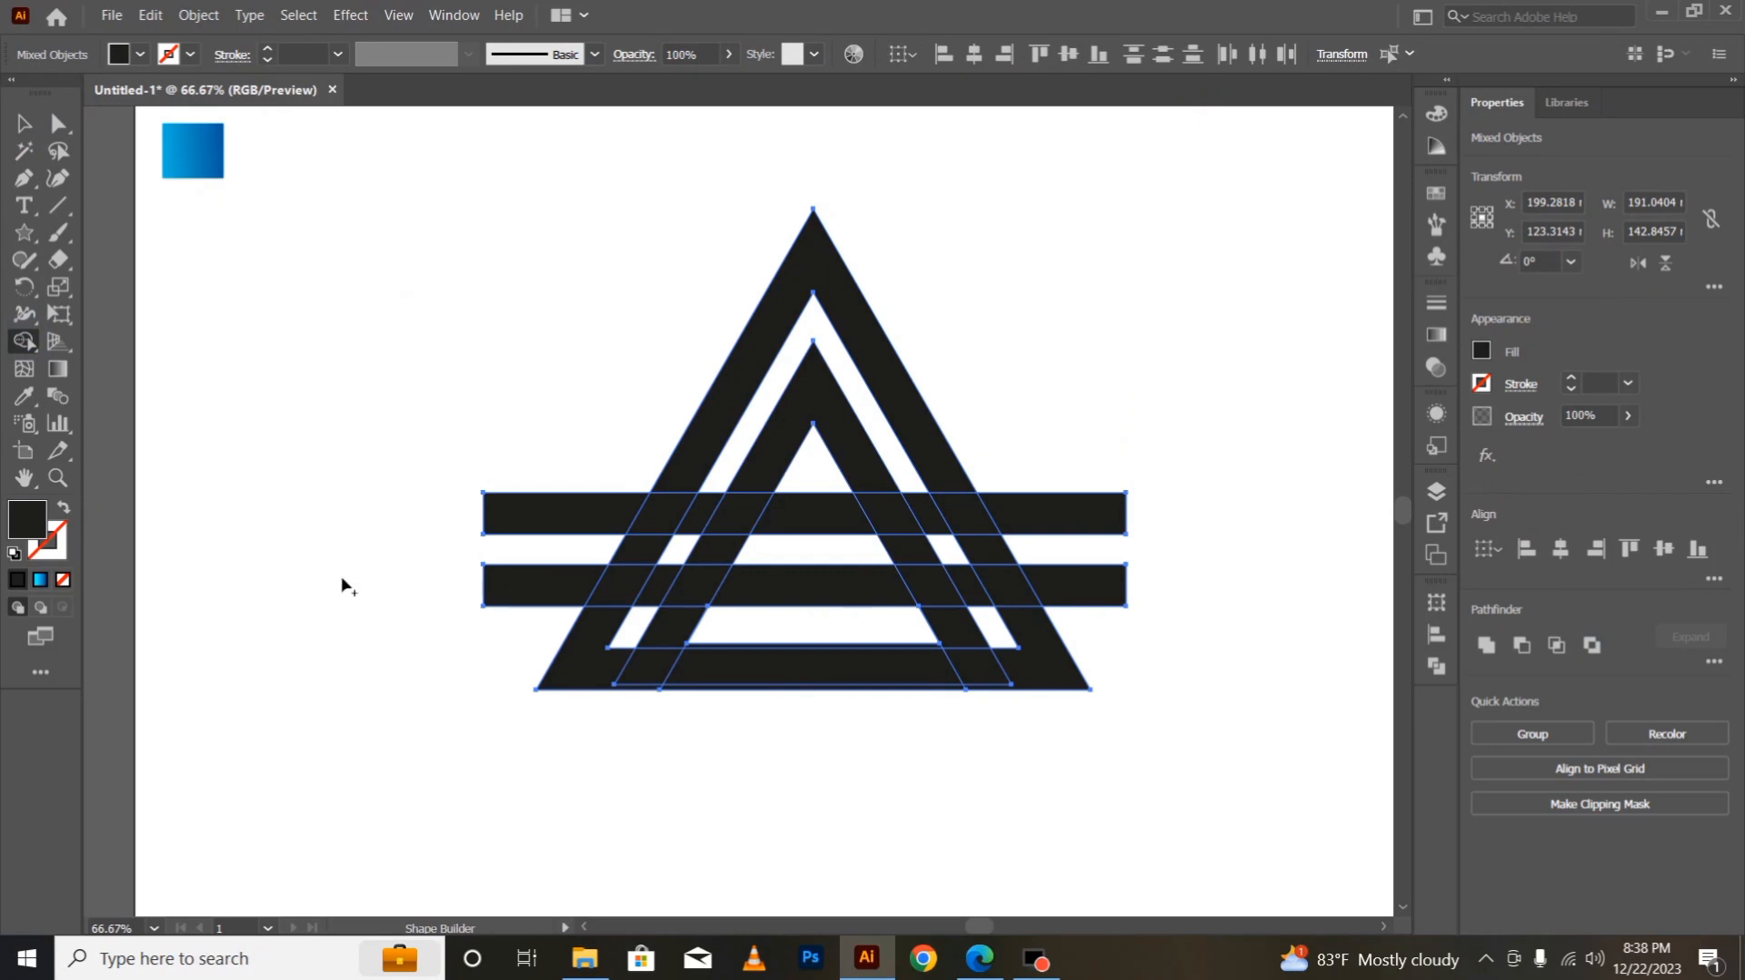
left_click_drag(487, 651, 490, 482, "alt")
left_click_drag(1065, 460, 1140, 637, "alt")
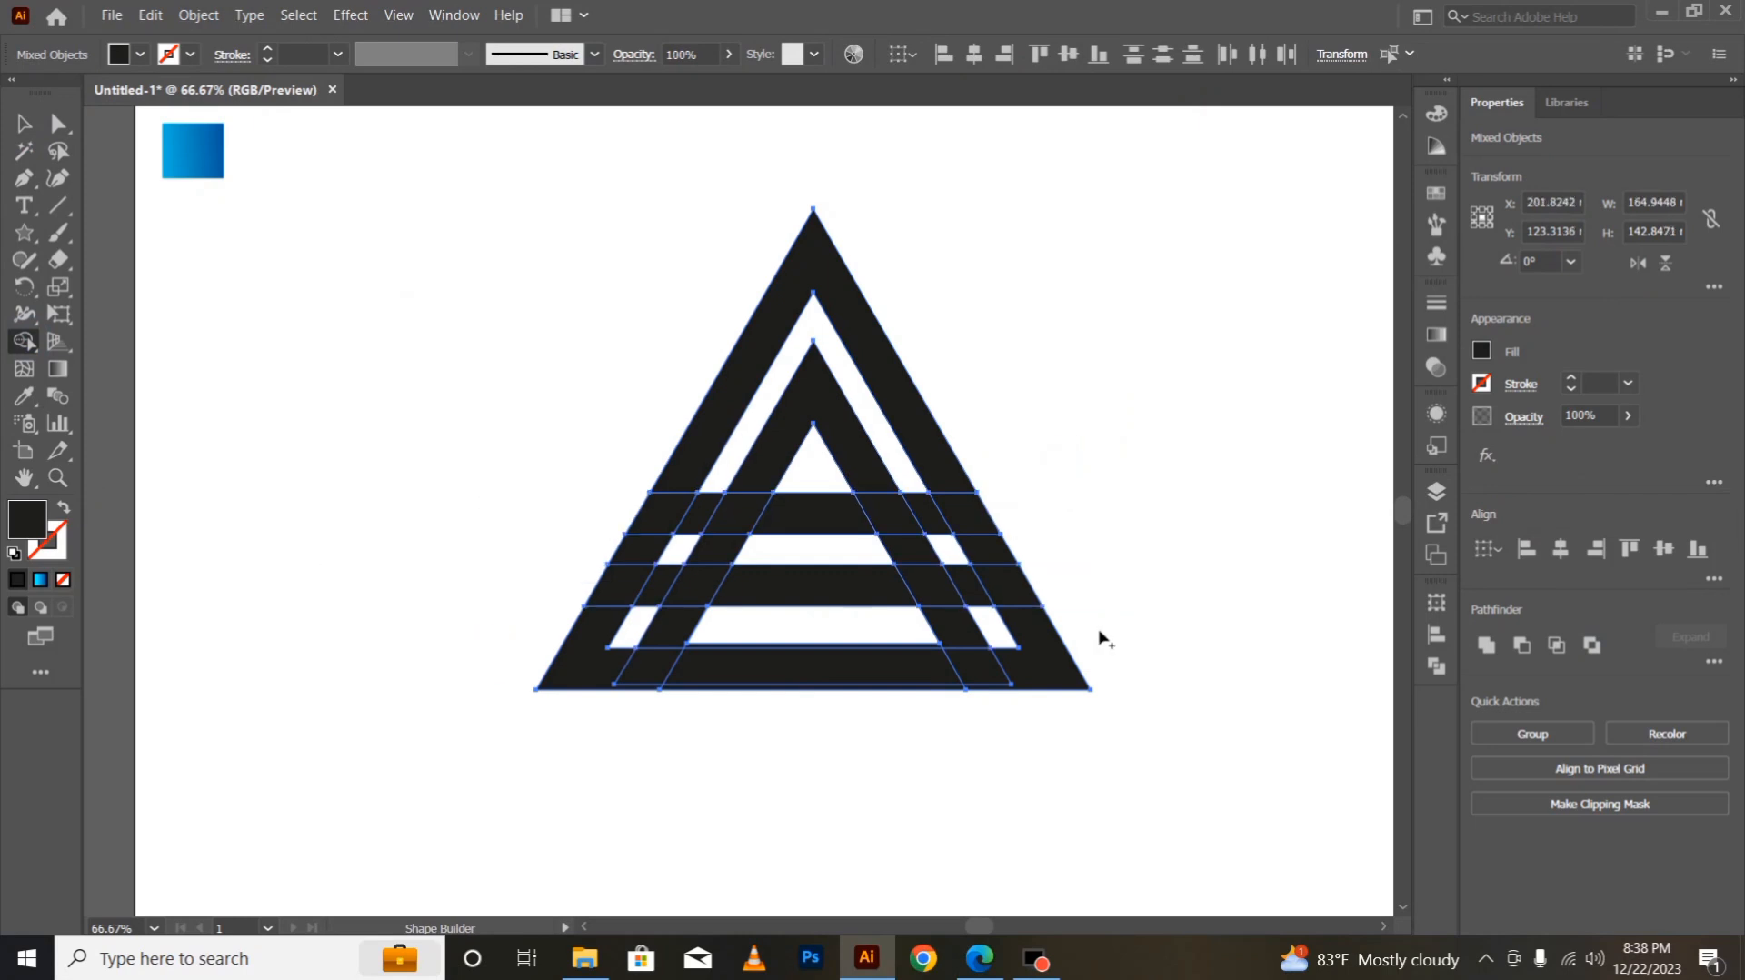
left_click(998, 636, "alt")
mouse_move(752, 482)
left_mouse_down()
mouse_move(723, 551)
mouse_move(862, 468)
mouse_move(913, 551)
left_mouse_up()
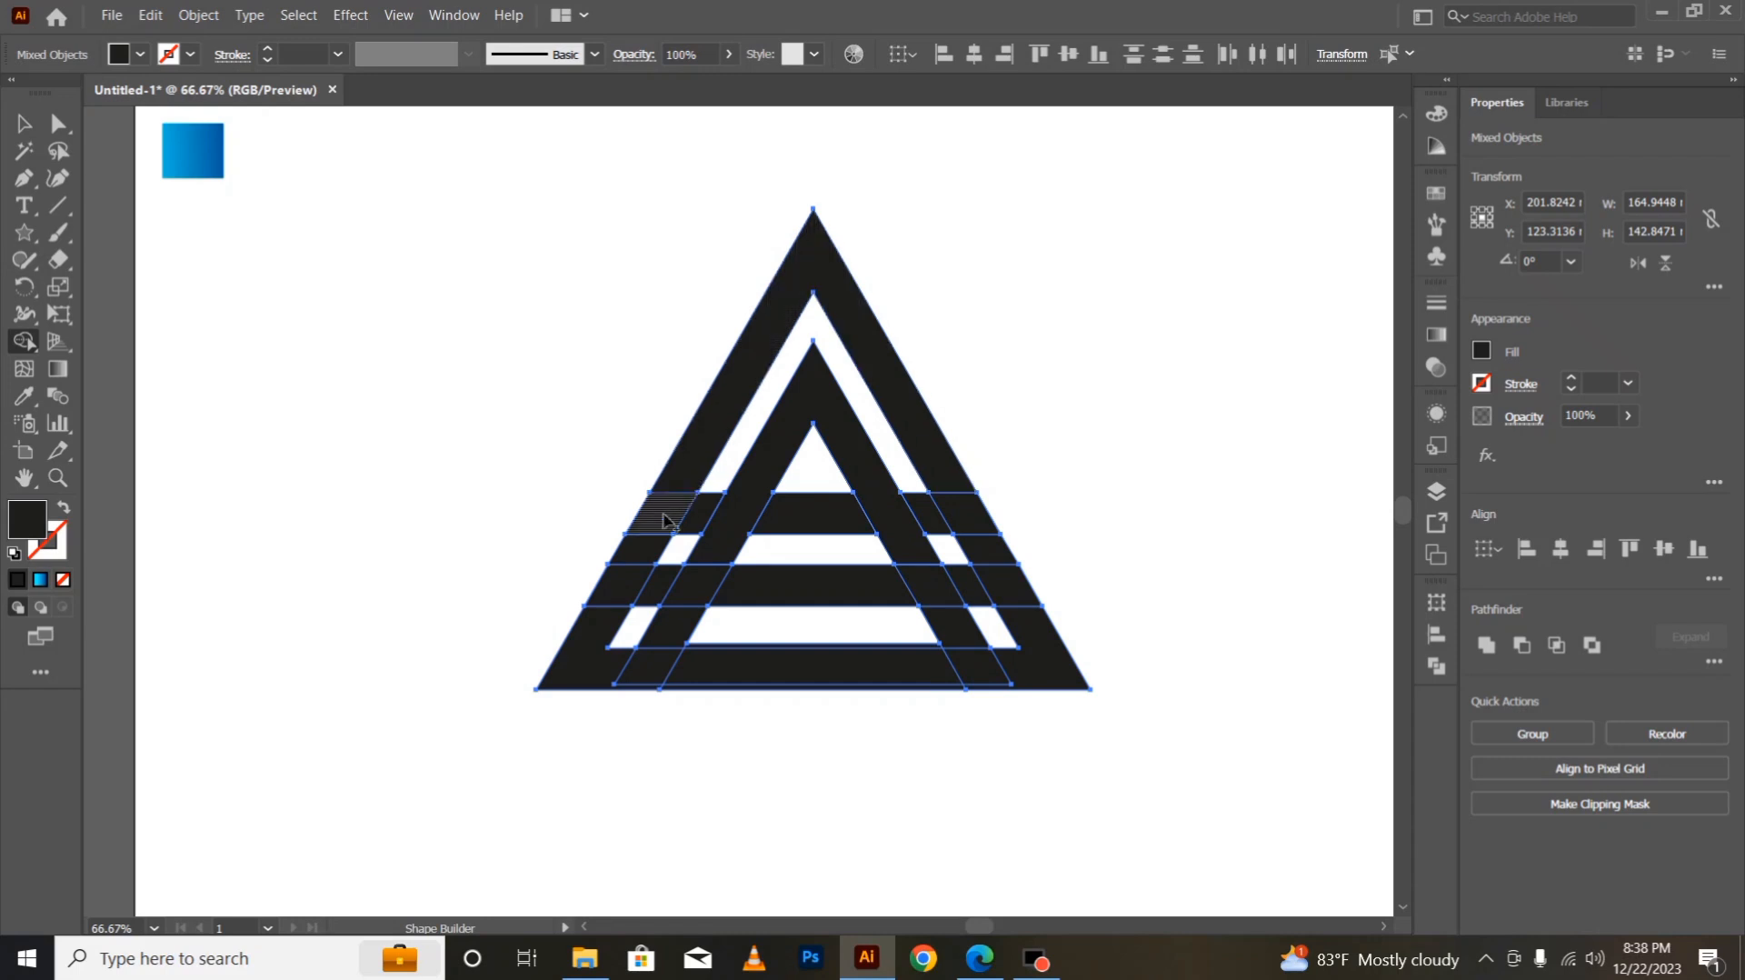
Step: Remove the outer triangle's sides between the bars and the base's middle section, and merge the upper bar's ends with the outer triangle
left_click_drag(584, 556, 670, 555)
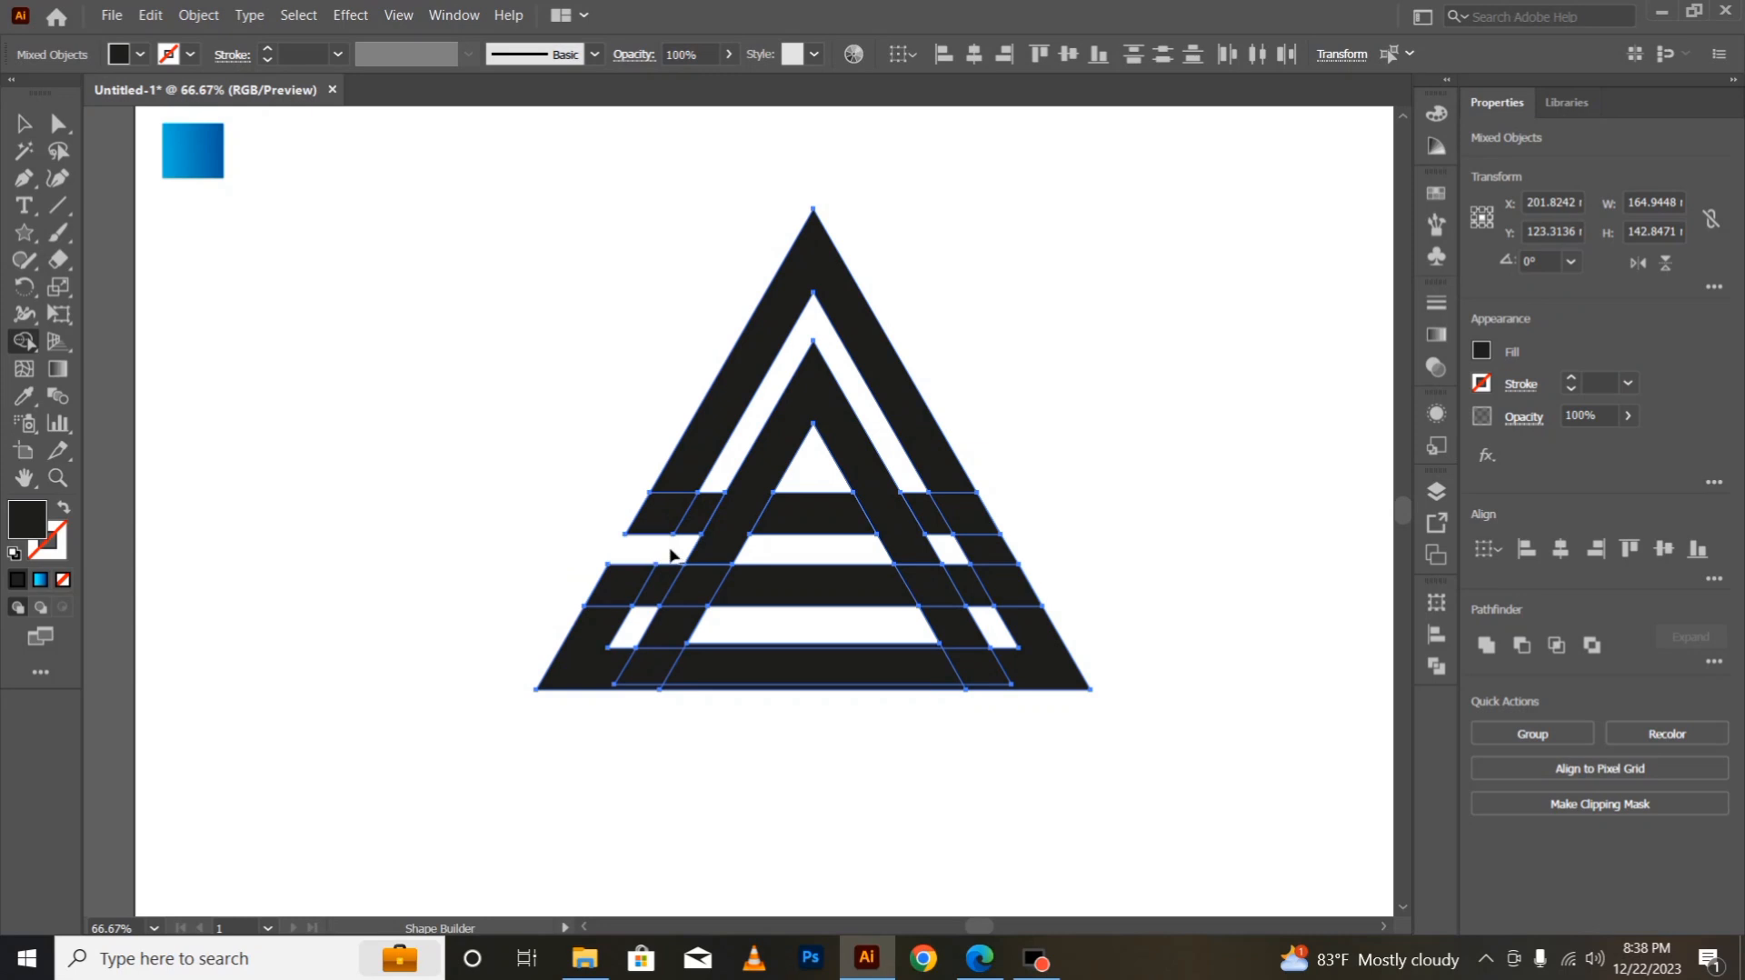
left_click_drag(1032, 537, 945, 547)
left_click_drag(832, 749, 829, 636)
left_click_drag(945, 489, 943, 487)
left_click_drag(684, 482, 693, 523)
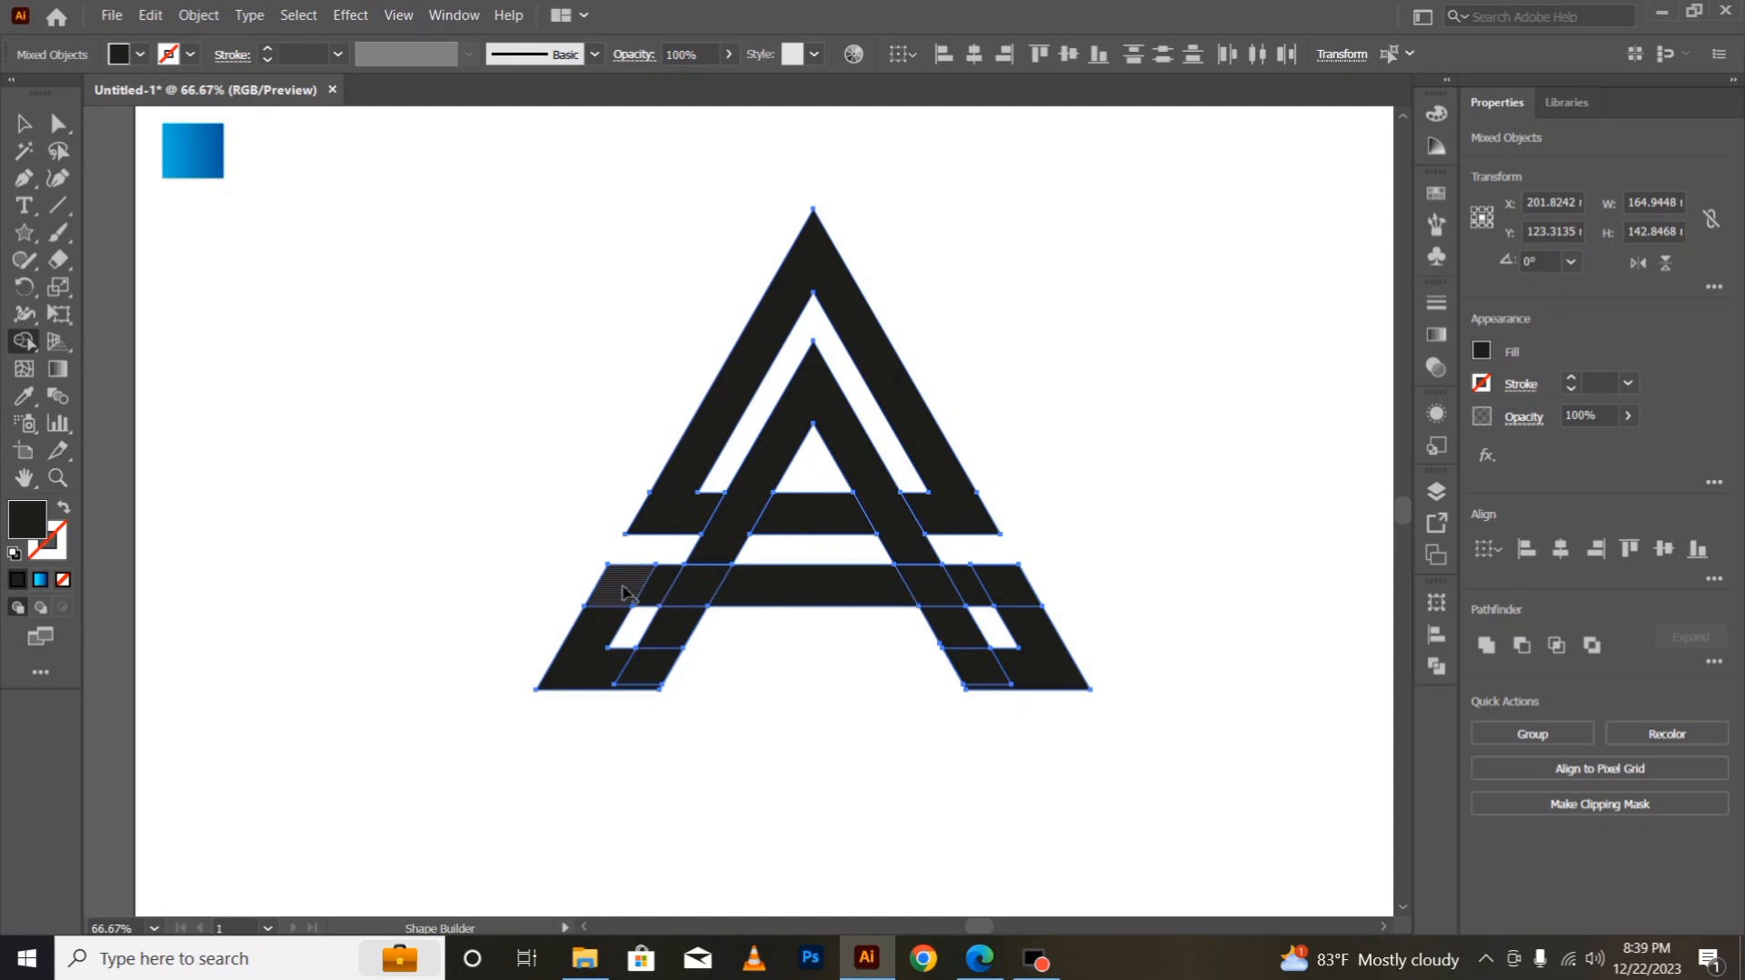
Step: Merge the lower bar with the left outer leg and unite the right foot's pieces using the Shape Builder tool
mouse_move(619, 593)
left_mouse_down()
mouse_move(998, 590)
mouse_move(1045, 640)
mouse_move(984, 679)
mouse_move(964, 647)
left_mouse_up()
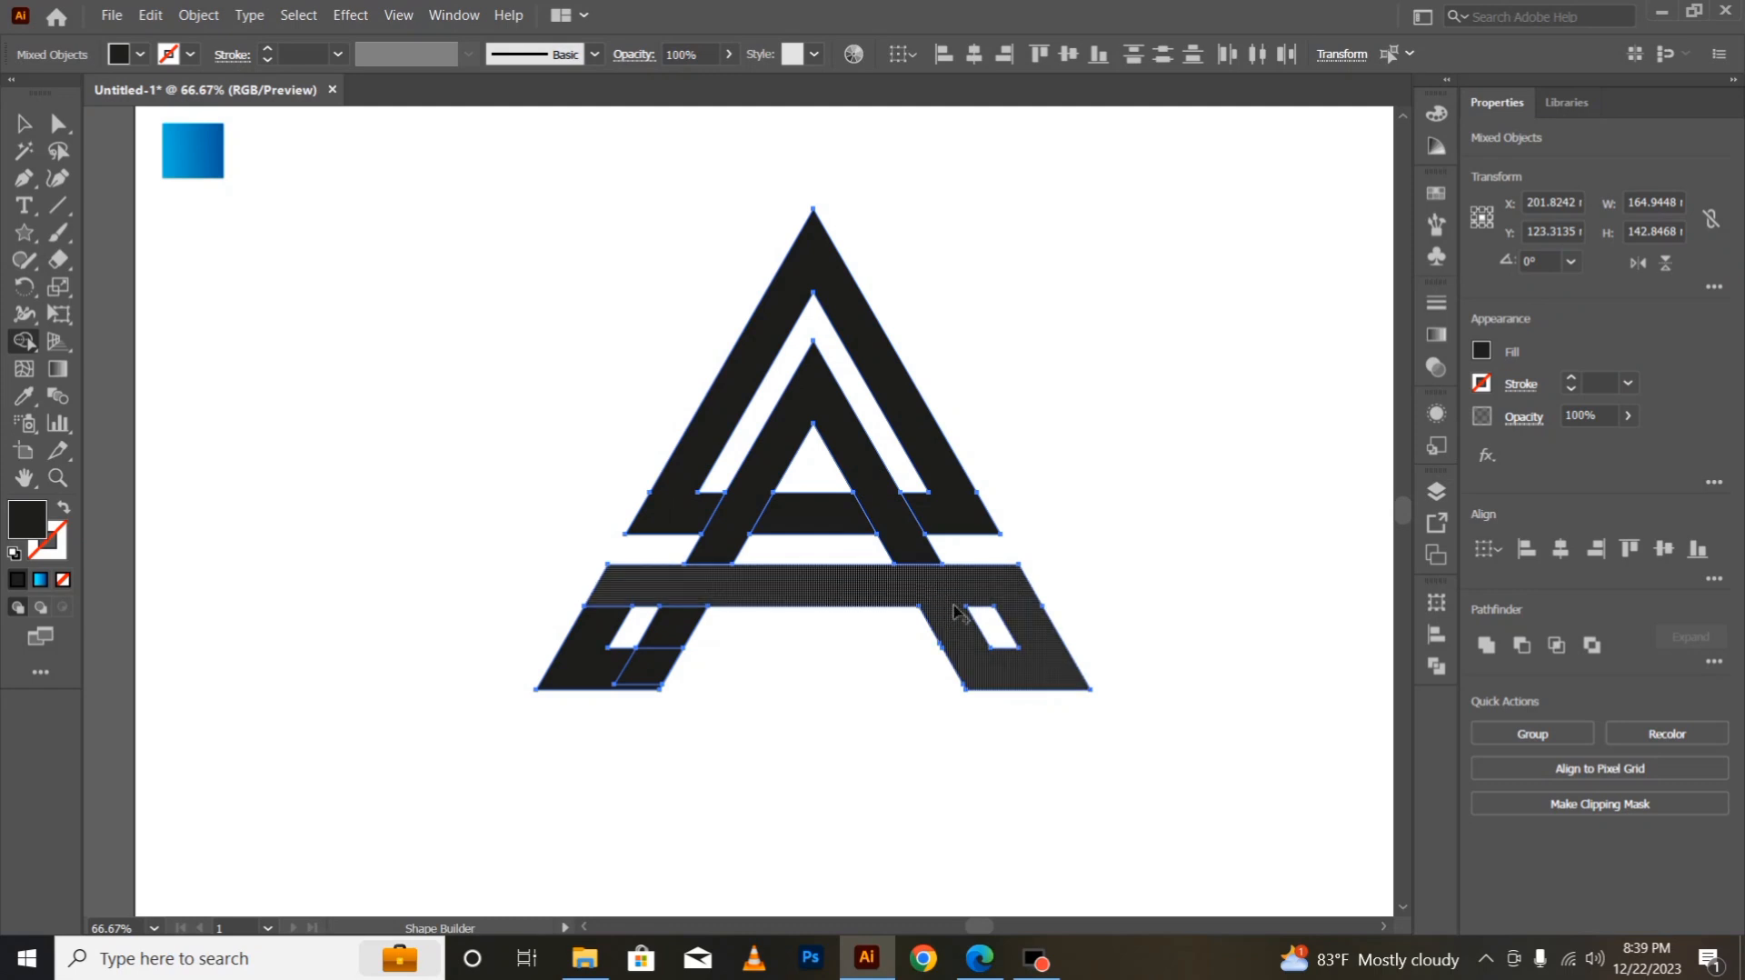
key("ctrl+z")
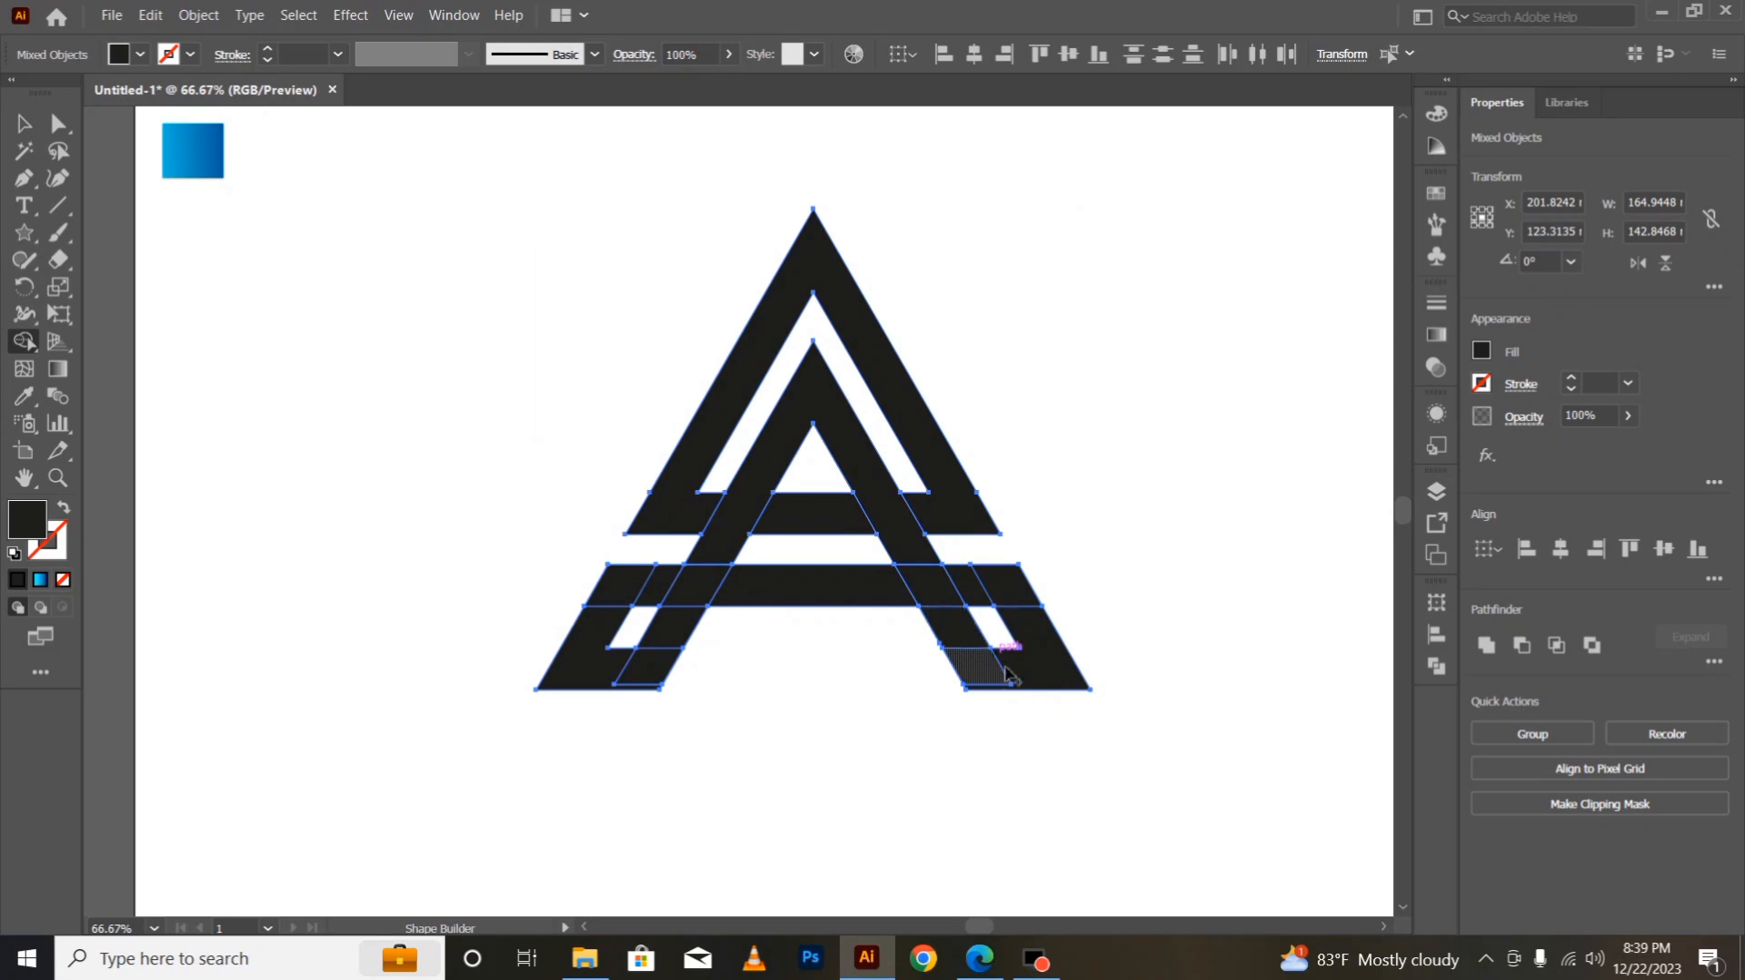
left_click_drag(975, 593, 995, 593)
left_click_drag(974, 668, 1050, 672)
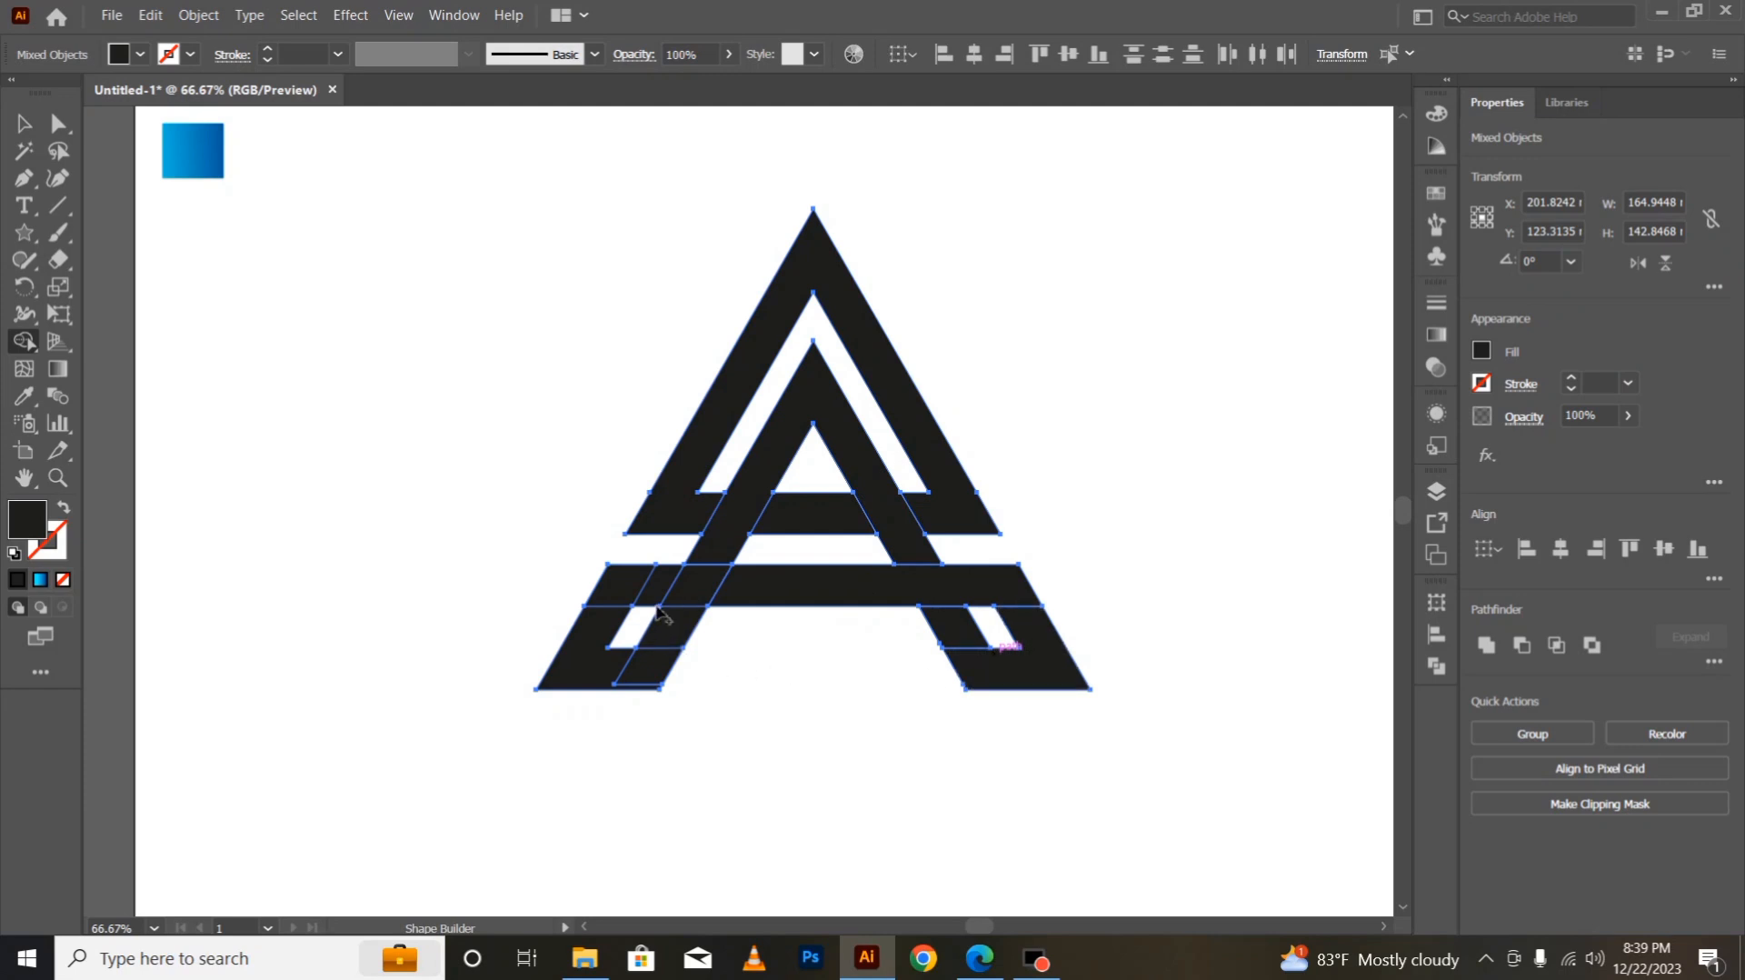
mouse_move(691, 589)
left_mouse_down()
mouse_move(760, 592)
mouse_move(623, 611)
mouse_move(593, 658)
mouse_move(656, 676)
left_mouse_up()
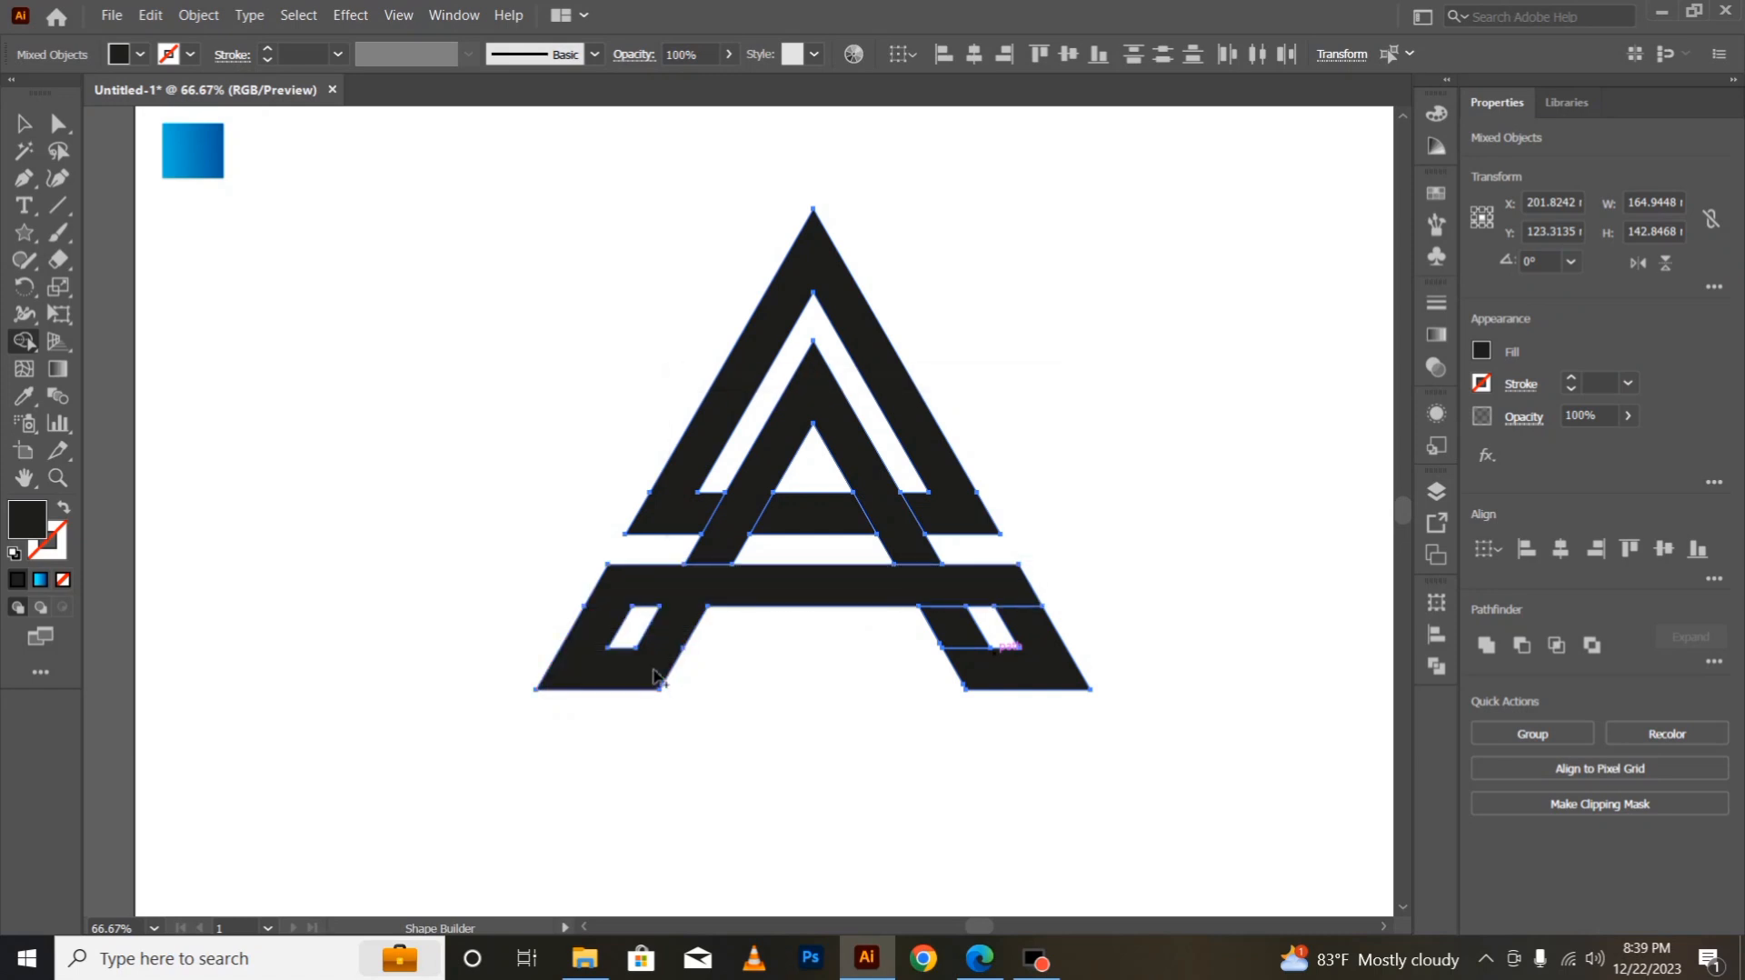
key("ctrl+z")
Step: Reselect all the shapes and merge the lower bar with the right outer leg using the Shape Builder tool
left_click(20, 125)
left_click(823, 722)
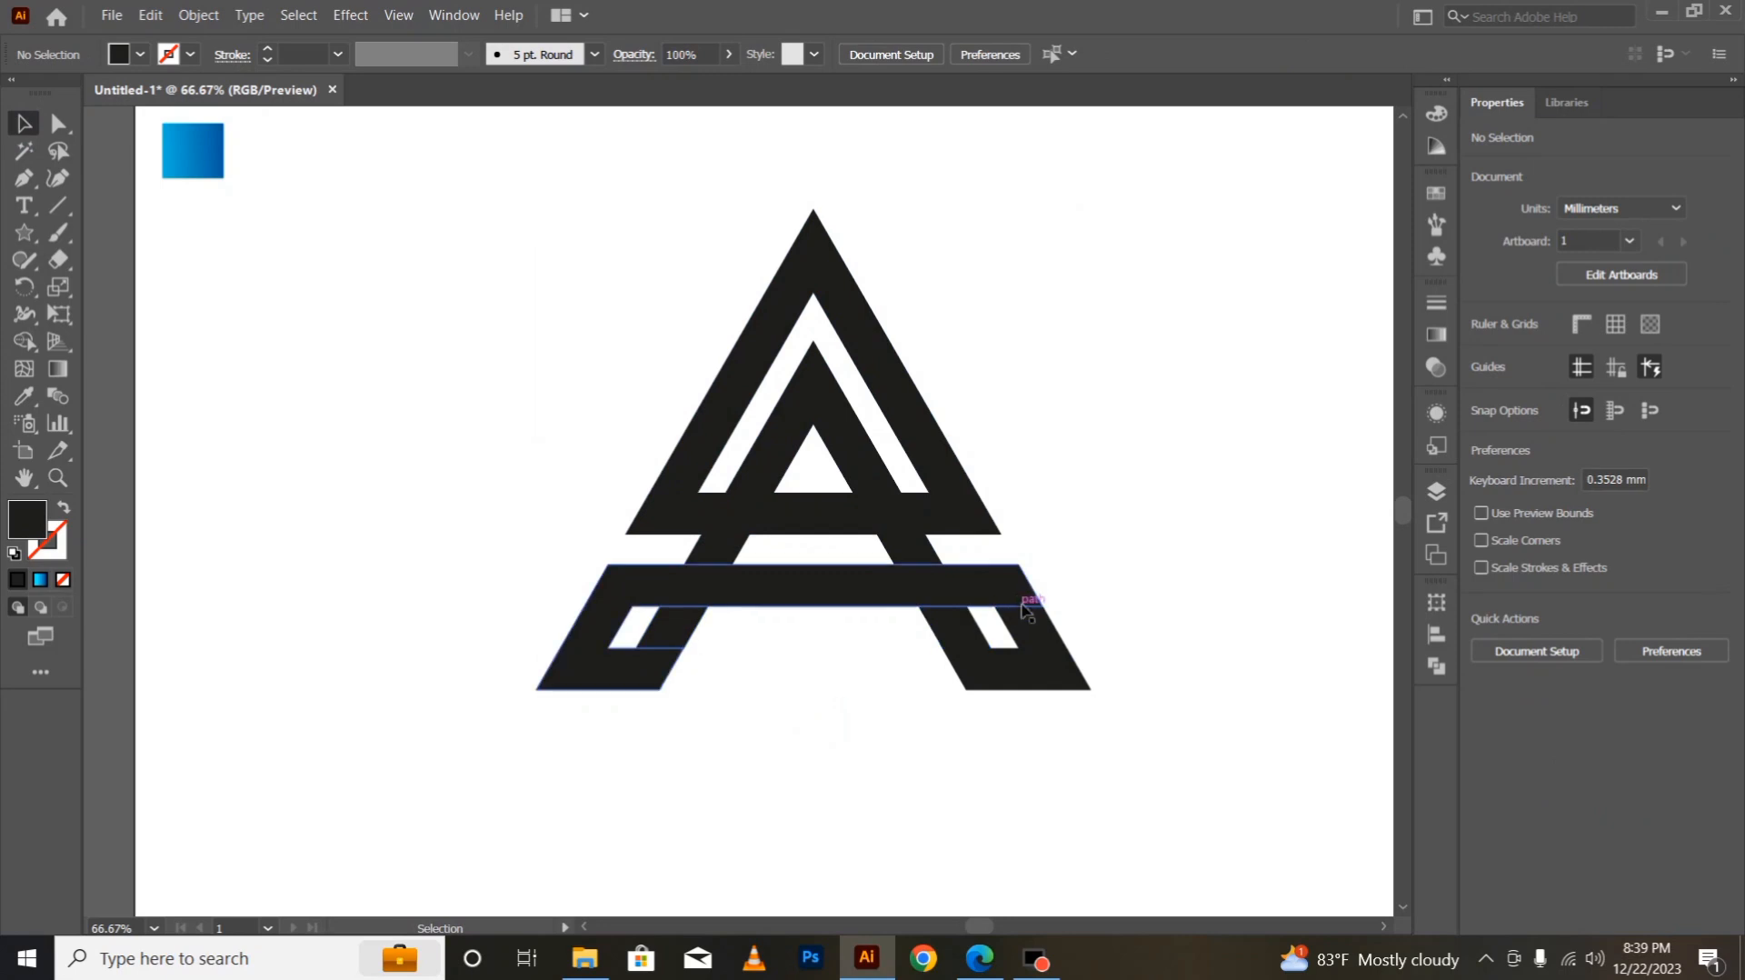
left_click_drag(526, 291, 1119, 756)
left_click(25, 341)
left_click_drag(1015, 592, 1046, 639)
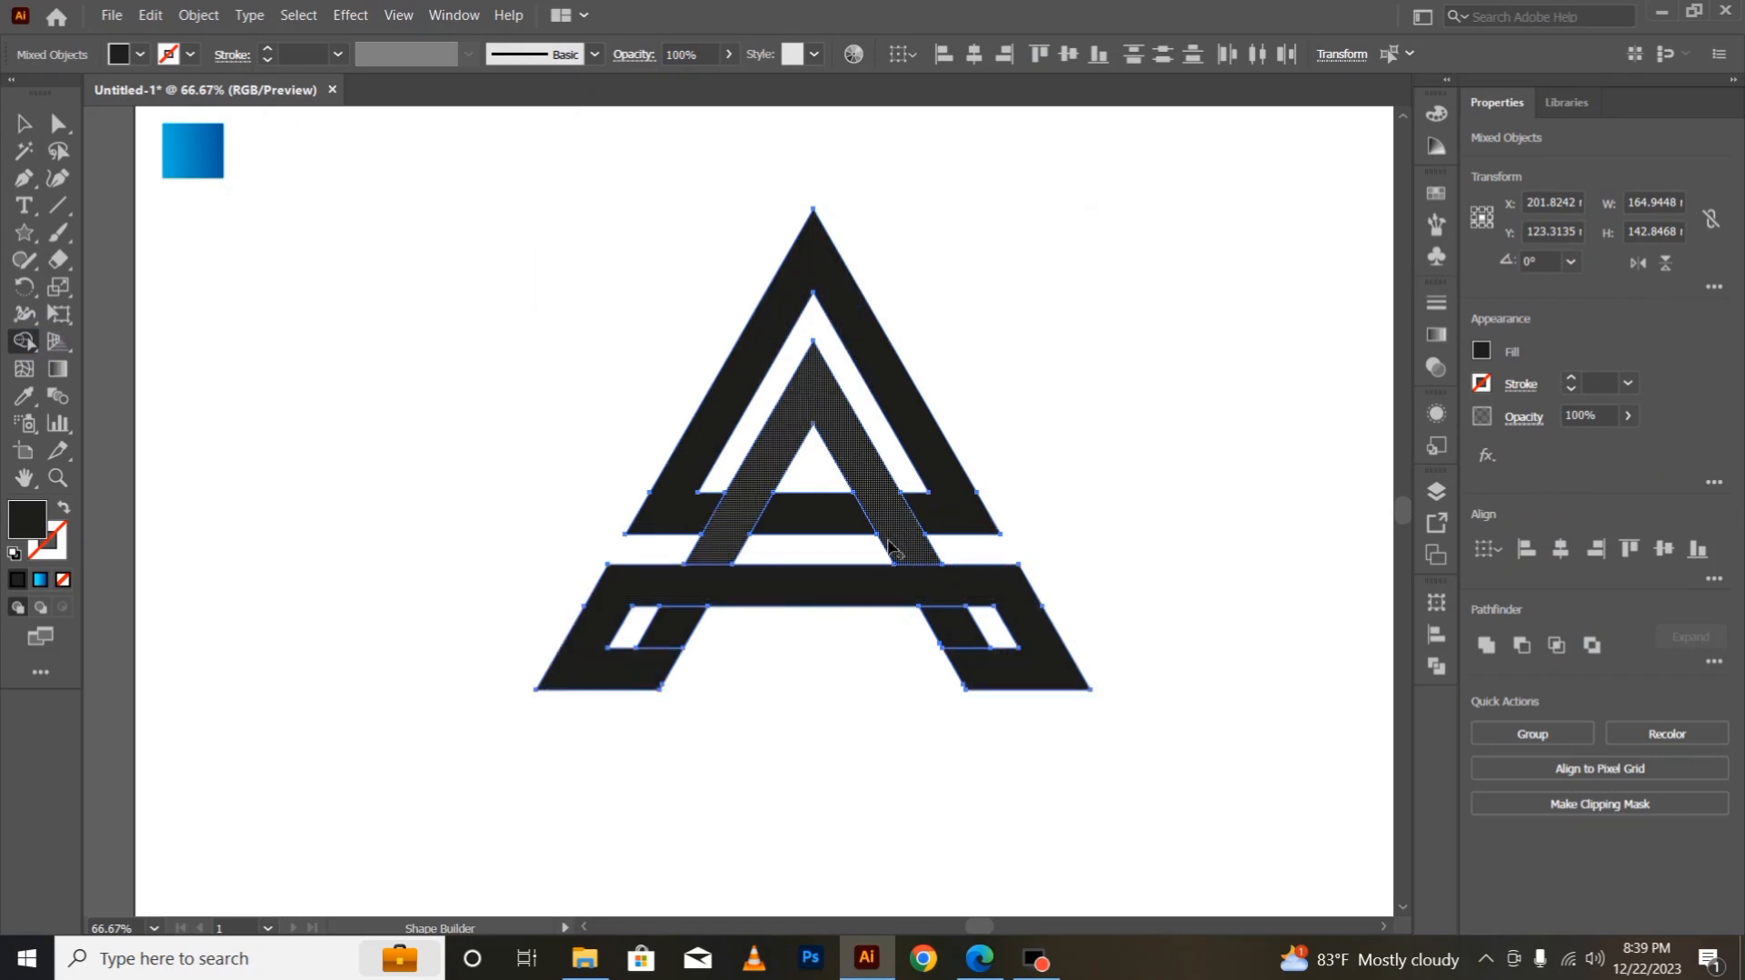
Step: Examine which pieces belong to the merged lower frame and how it meets the inner triangle's leg pieces
left_click(25, 124)
left_click(366, 714)
left_click(712, 590)
left_click_drag(713, 591, 718, 603)
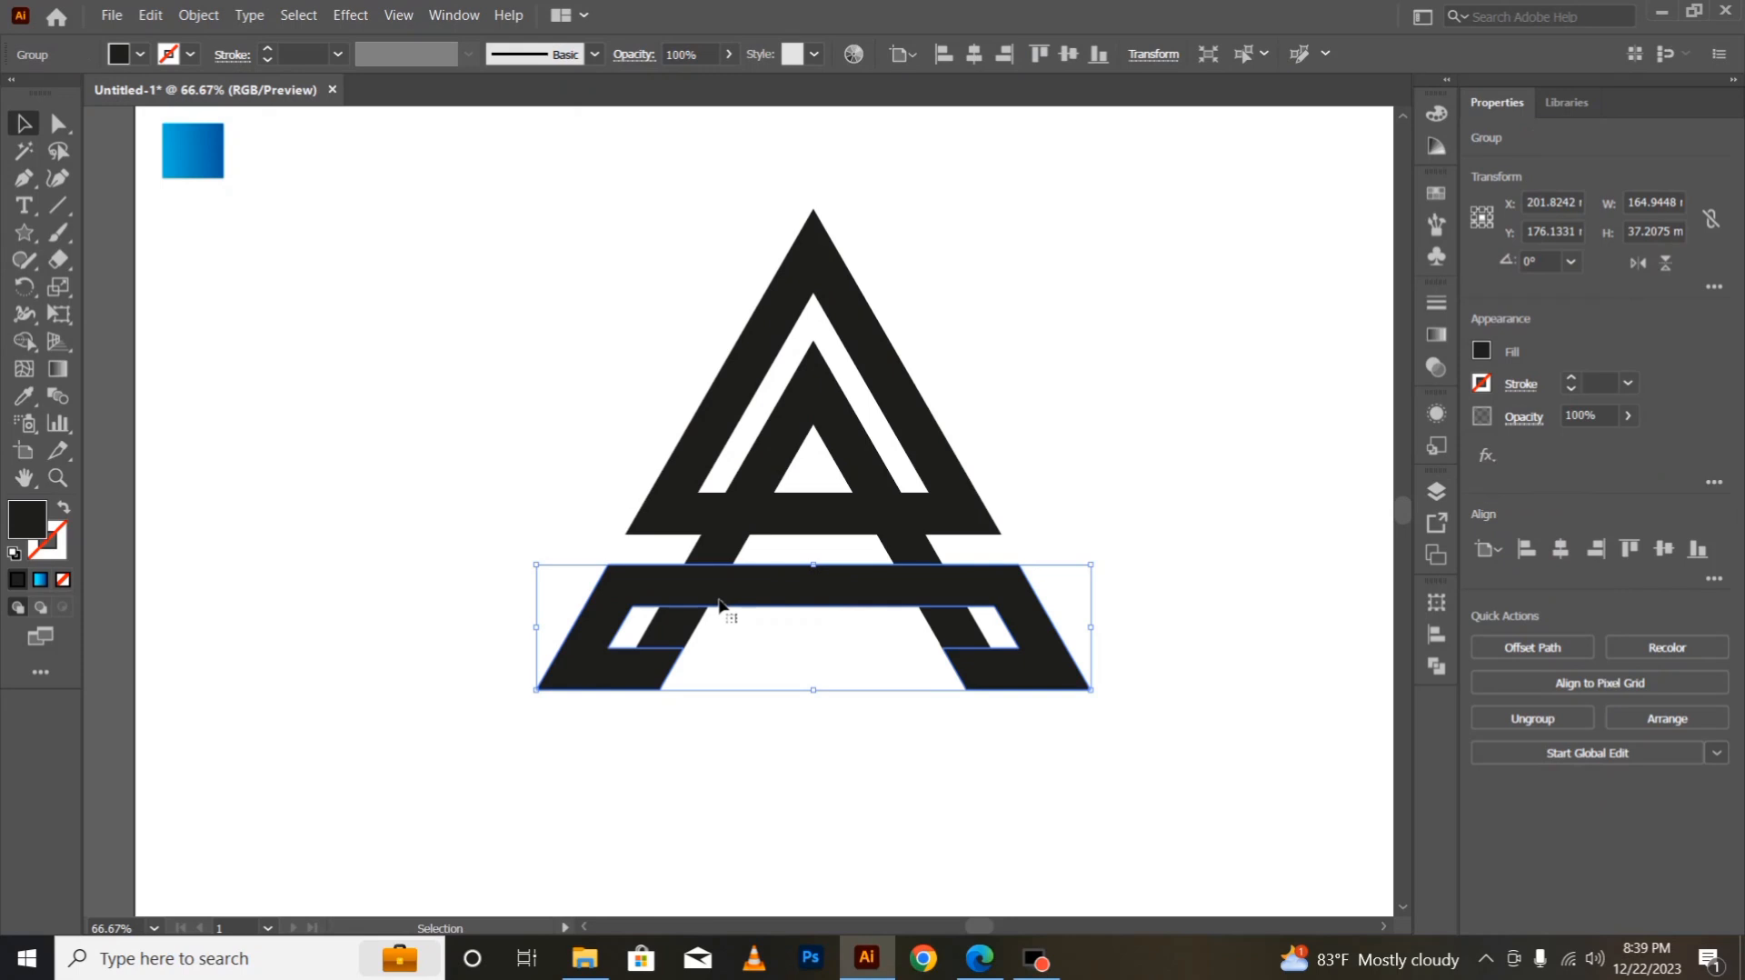
left_click(716, 766)
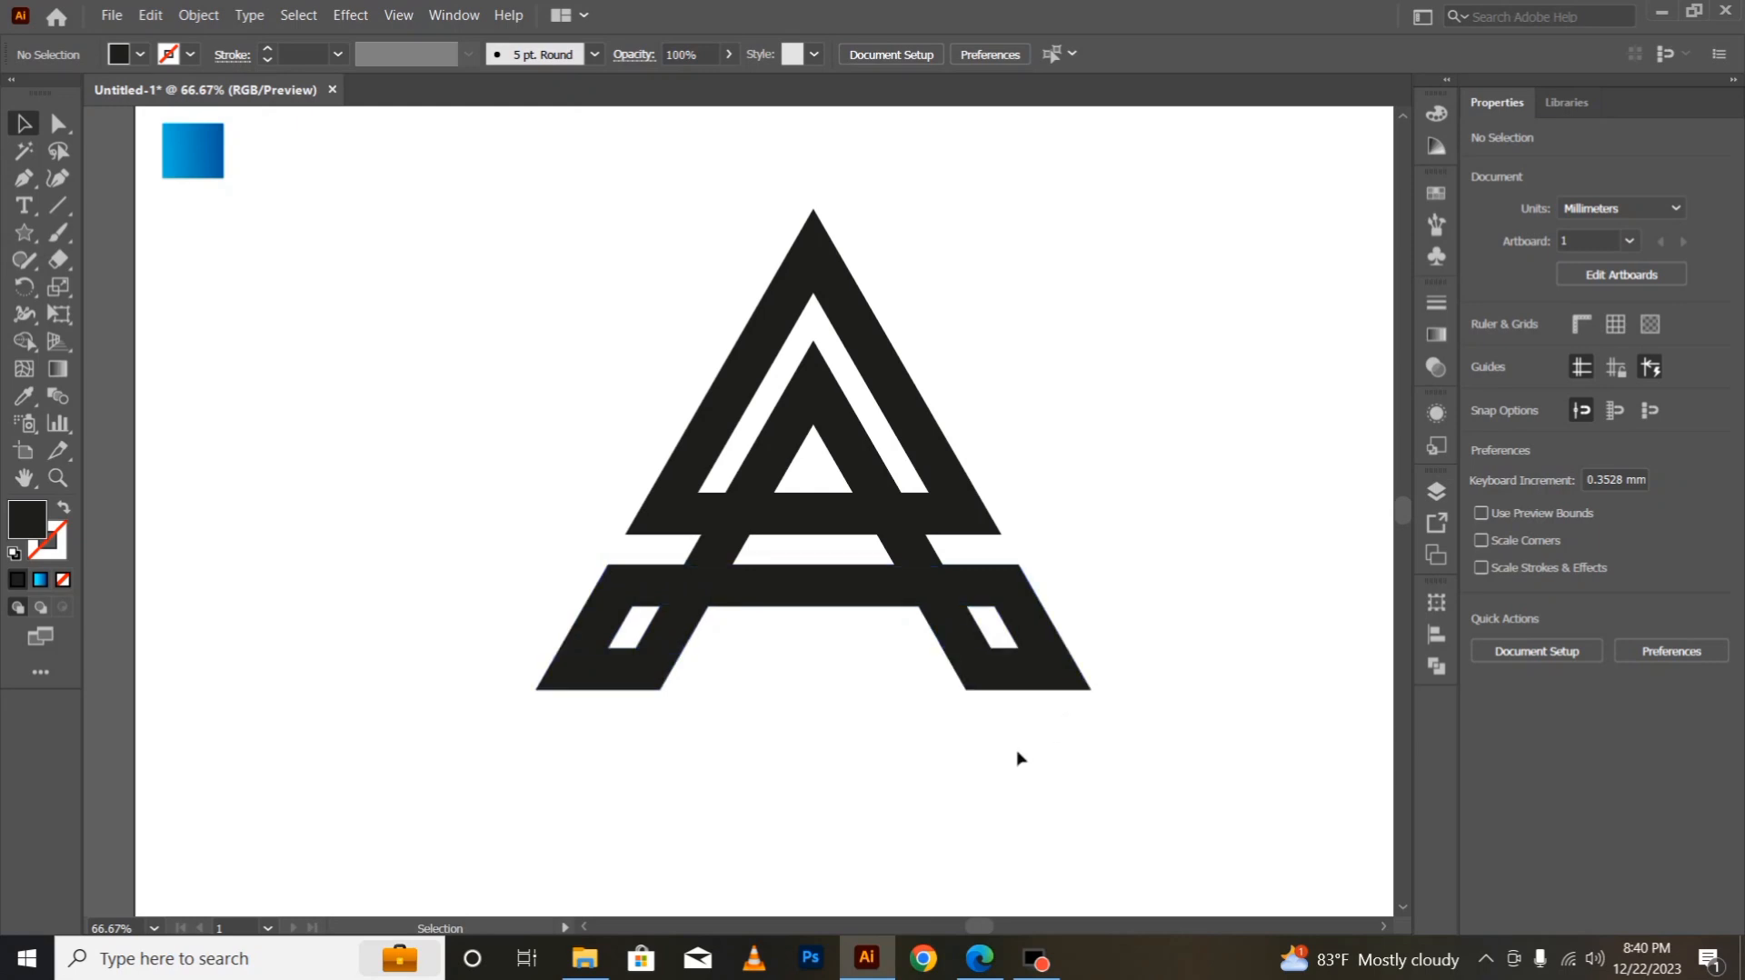
key("ctrl+z")
left_click(970, 803)
Step: Draw two slanted Pen paths along both edges of the left inner leg, from the lower bar to the foot's base, about 29 mm long
left_click(23, 178)
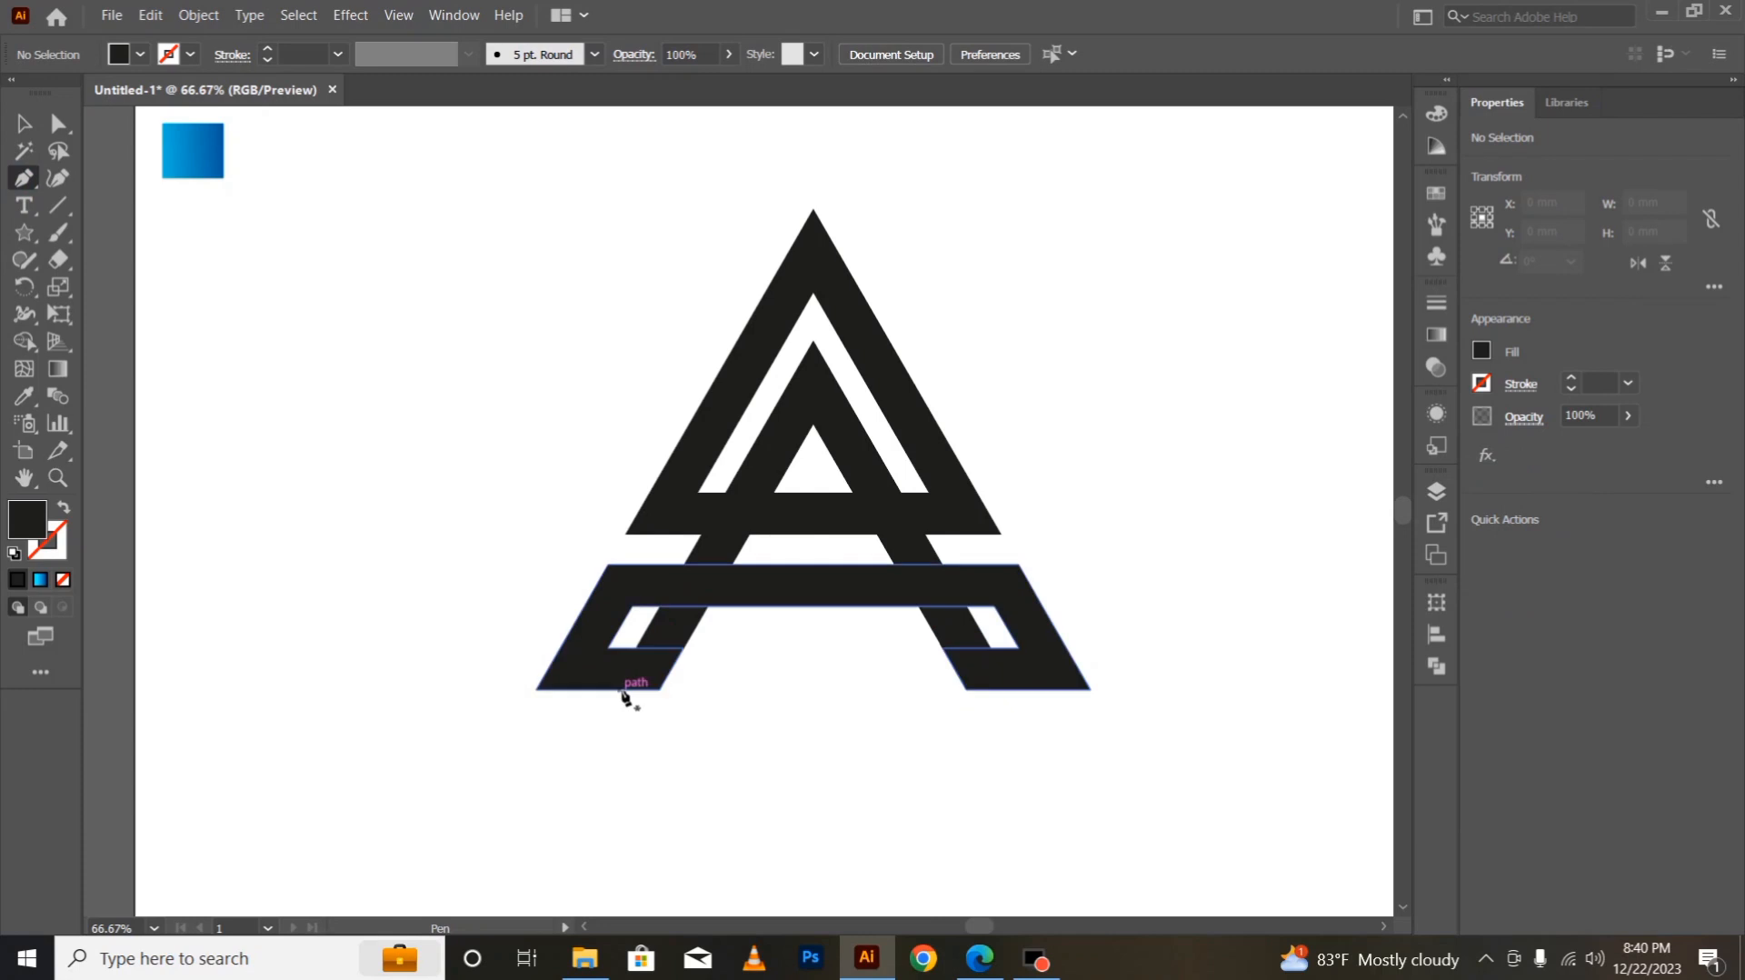
left_click(660, 607)
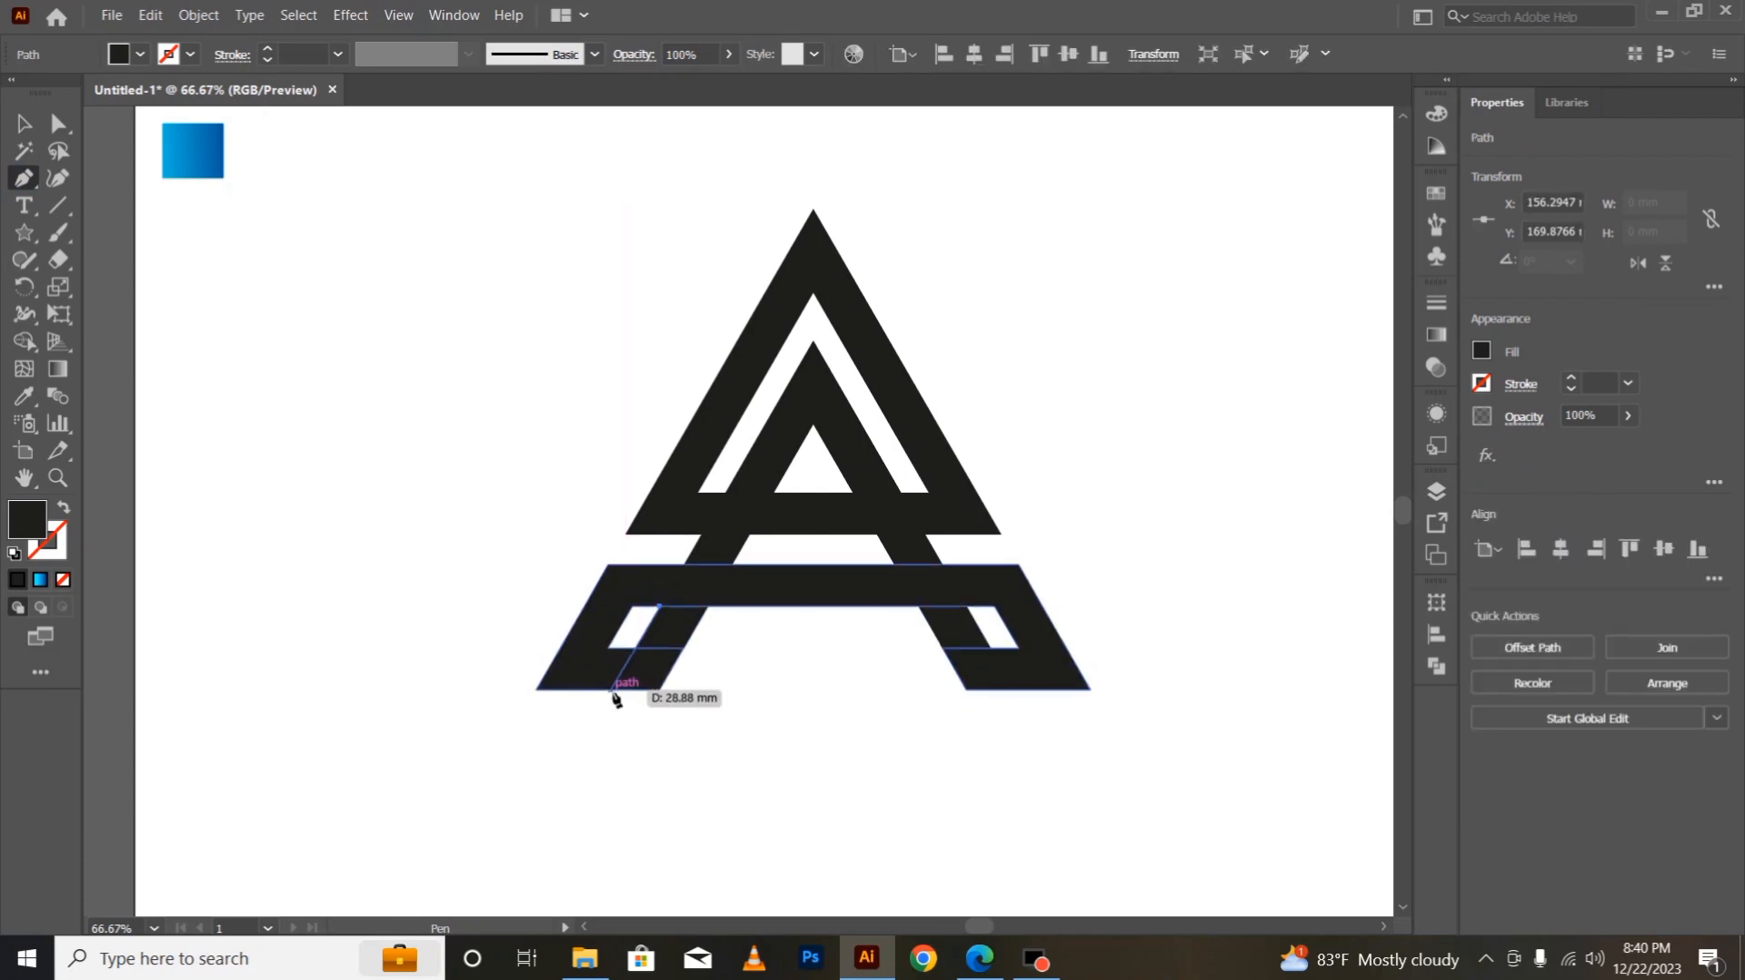
left_click(612, 690)
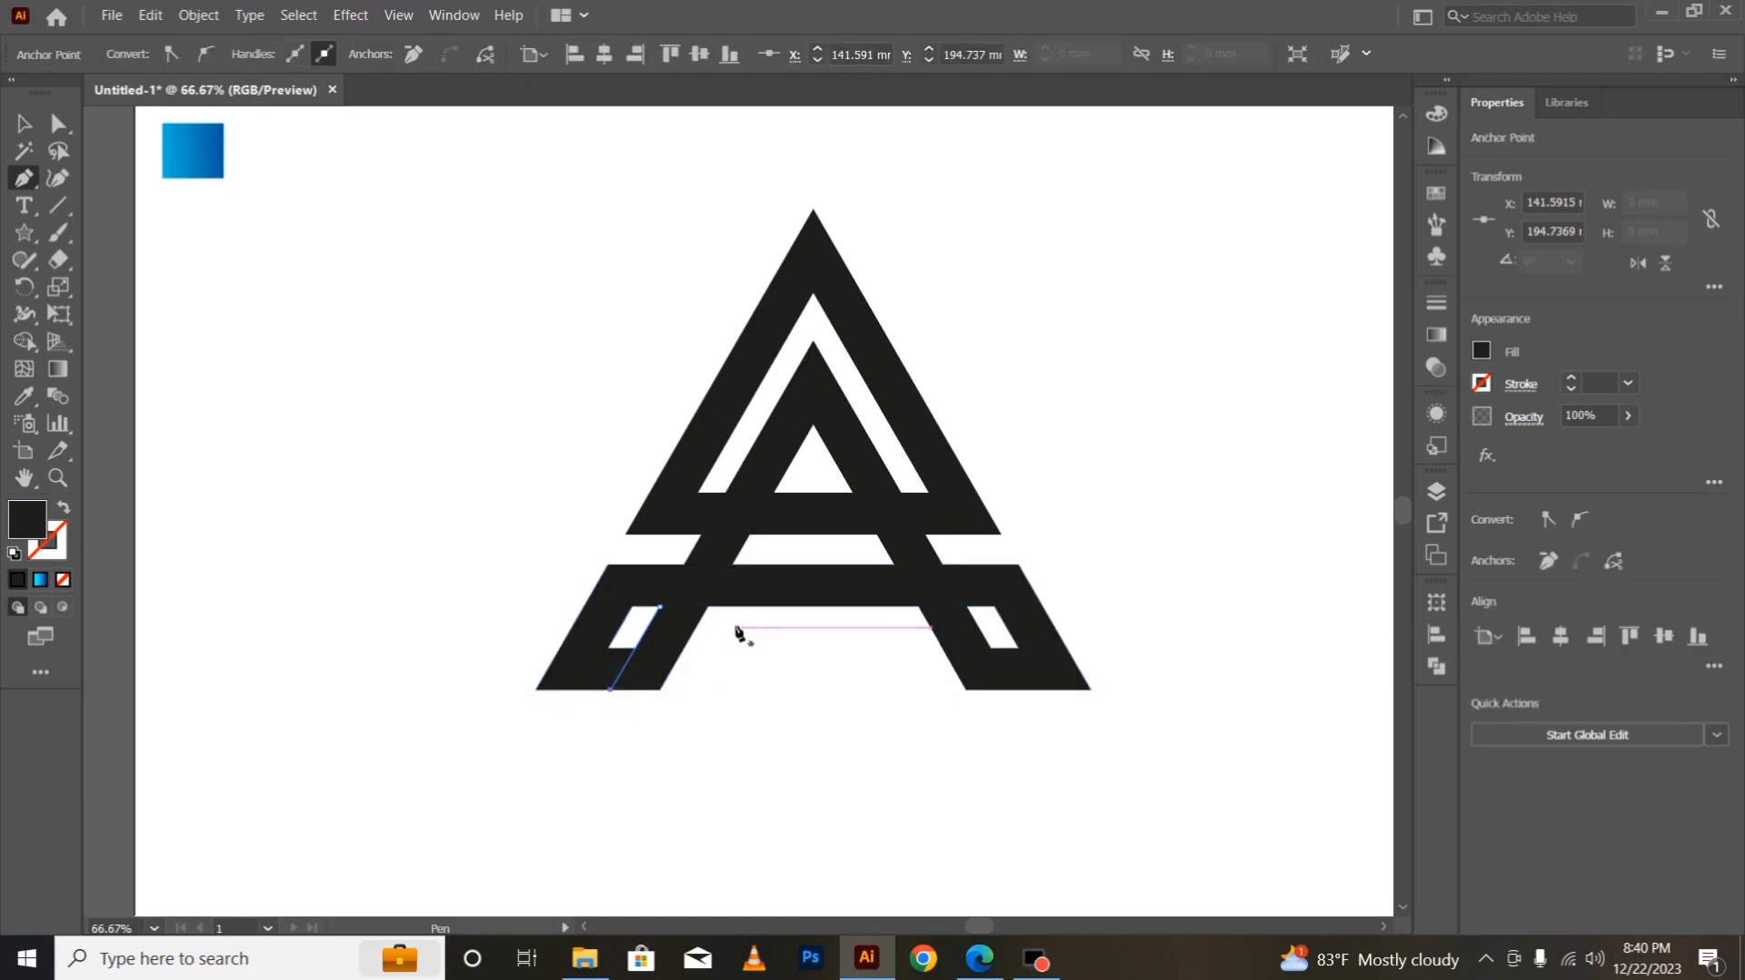
left_click(708, 606)
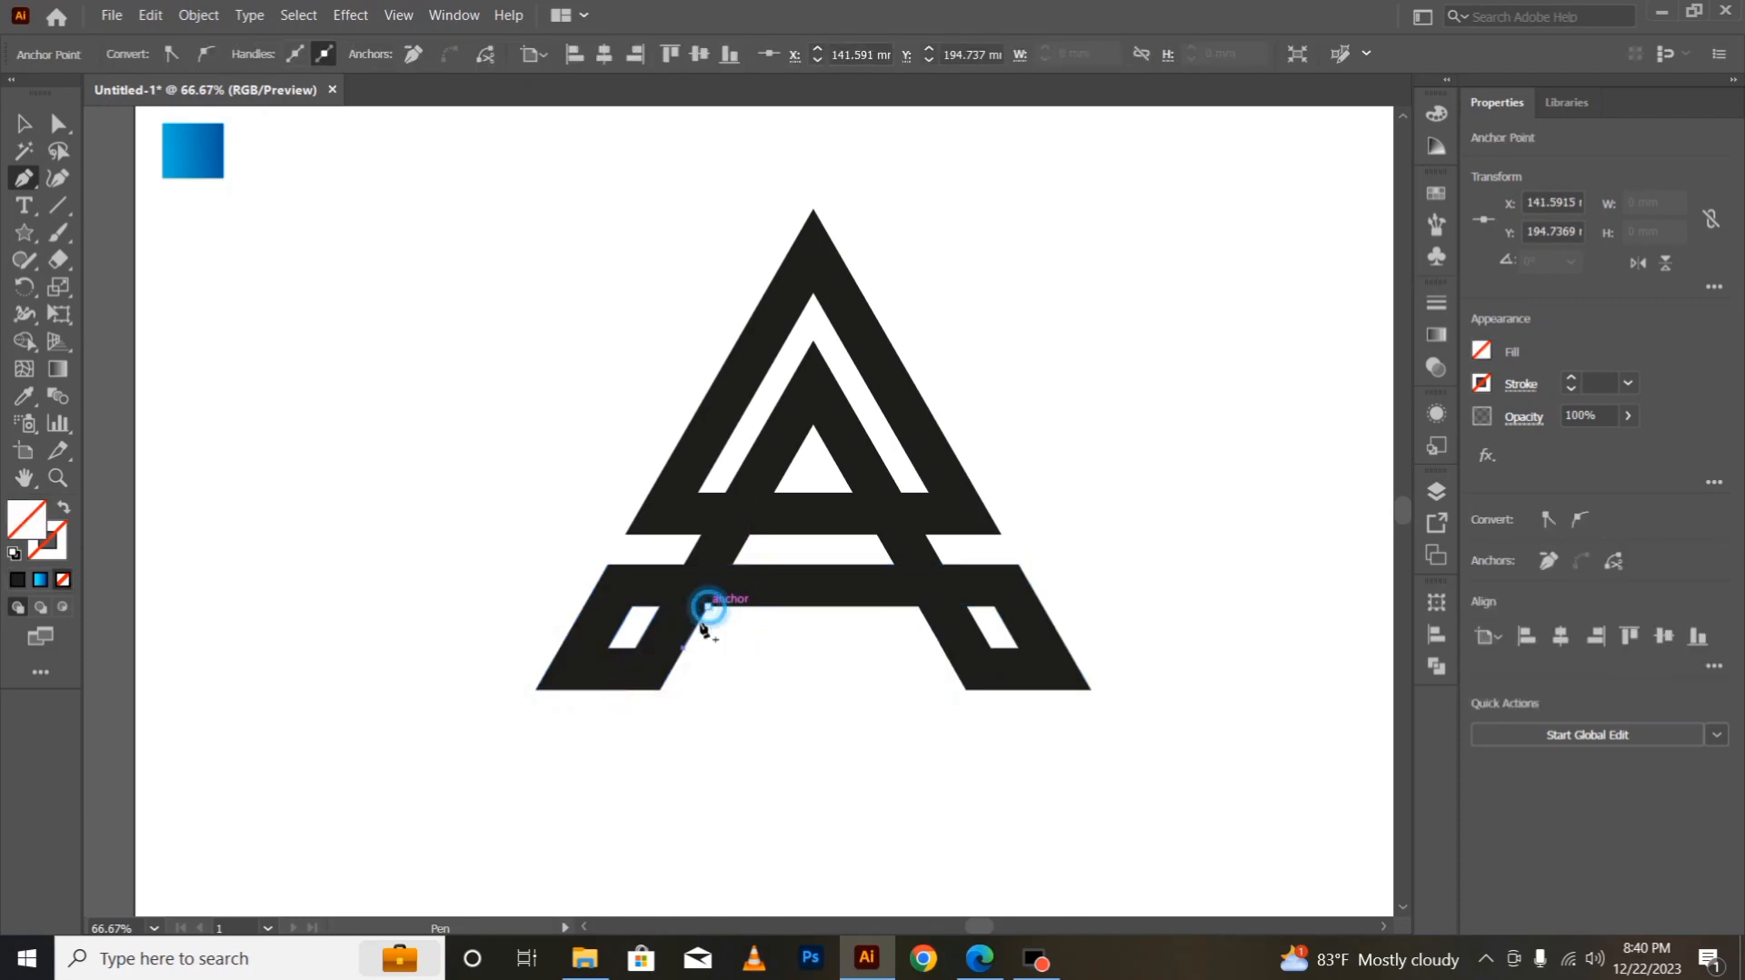
left_click(661, 690)
key("Escape")
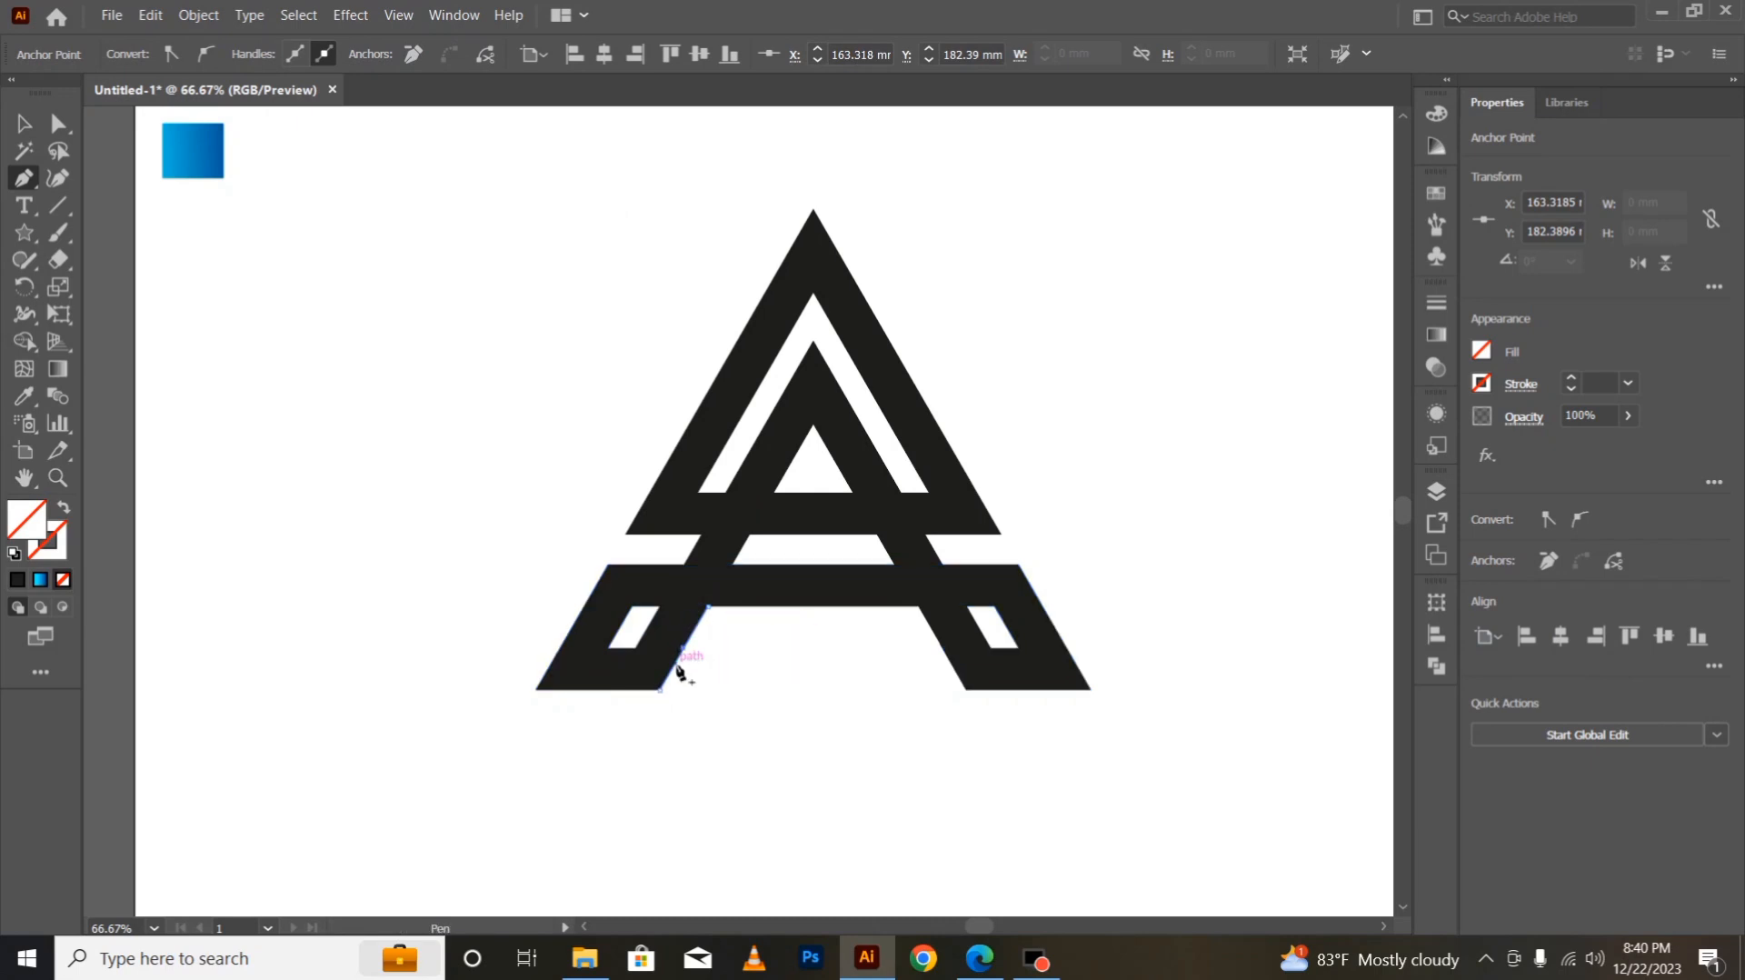
Step: Draw two slanted Pen paths along both edges of the right inner leg, from the lower bar to the foot's base, about 28 mm long
left_click(918, 605)
left_click(966, 689)
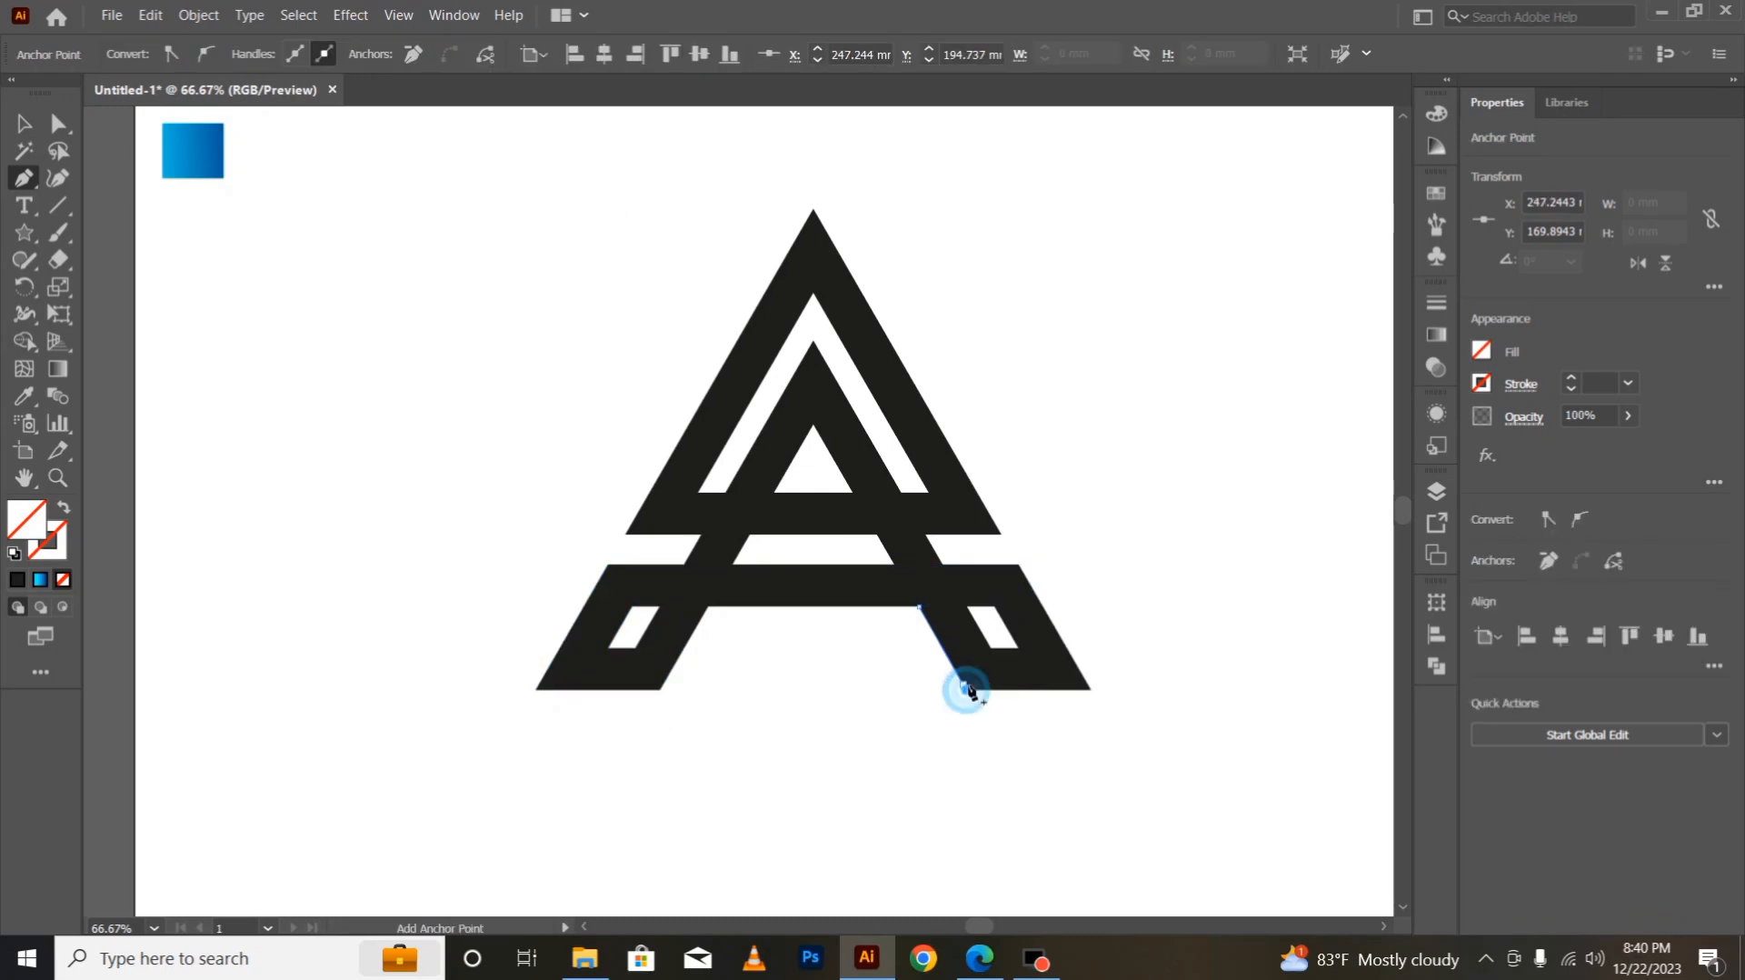
left_click(969, 609)
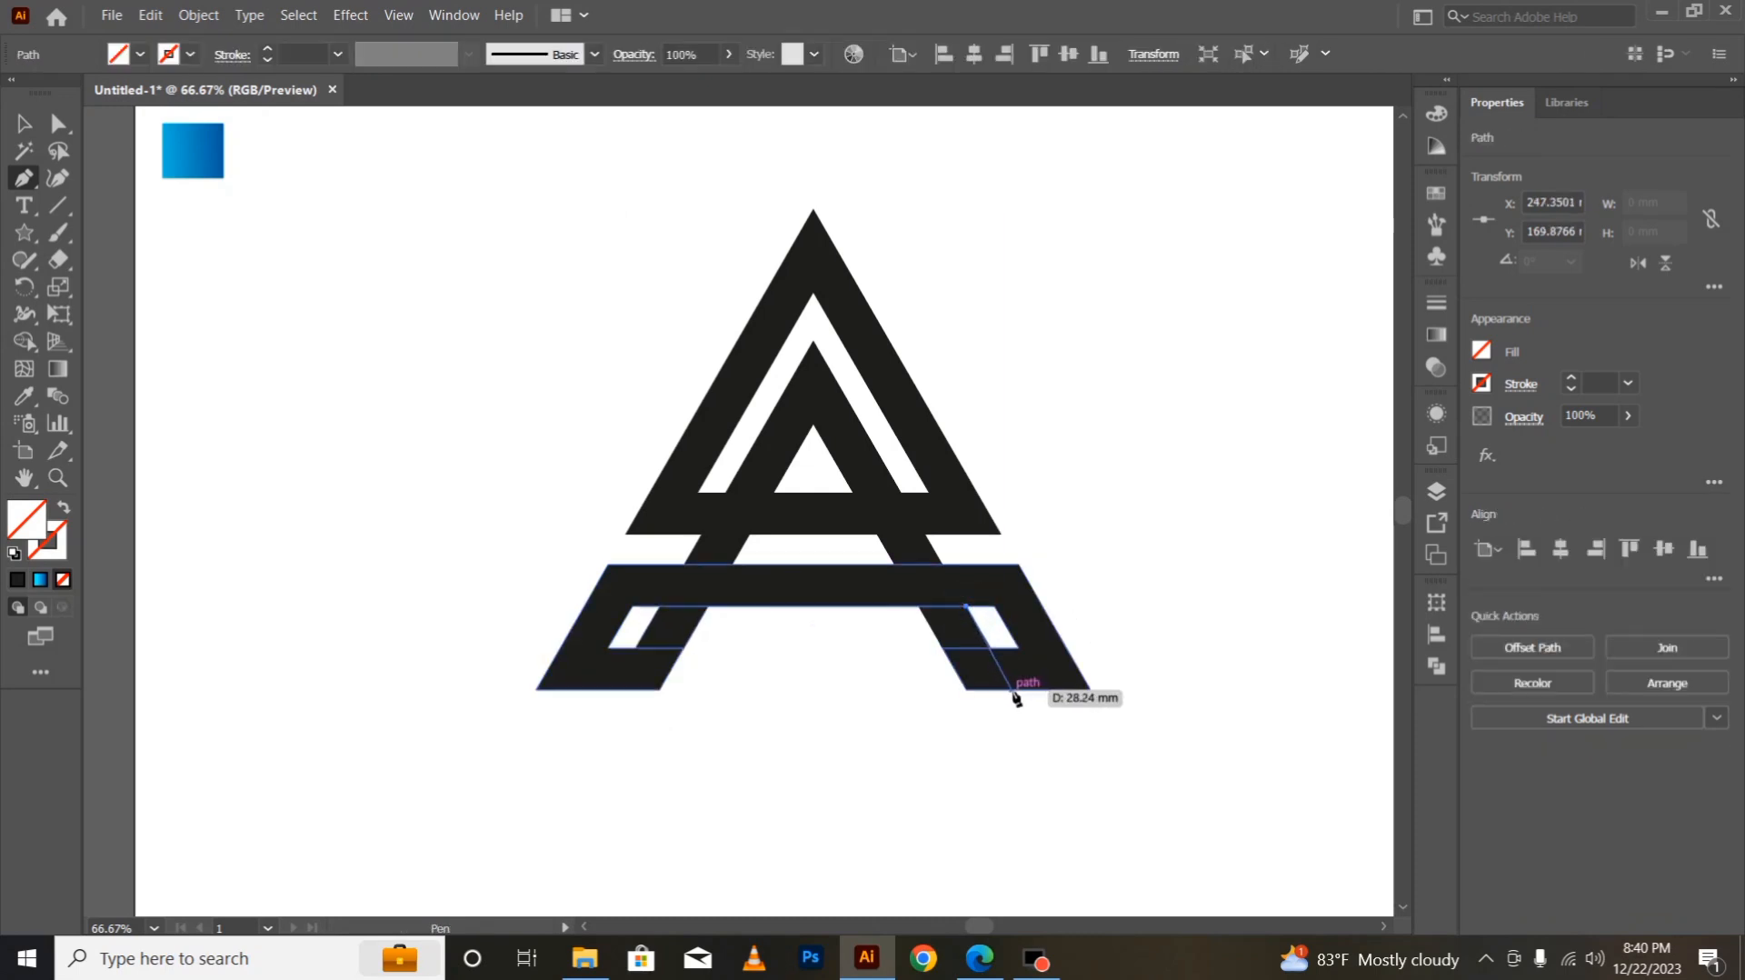
left_click(1018, 693)
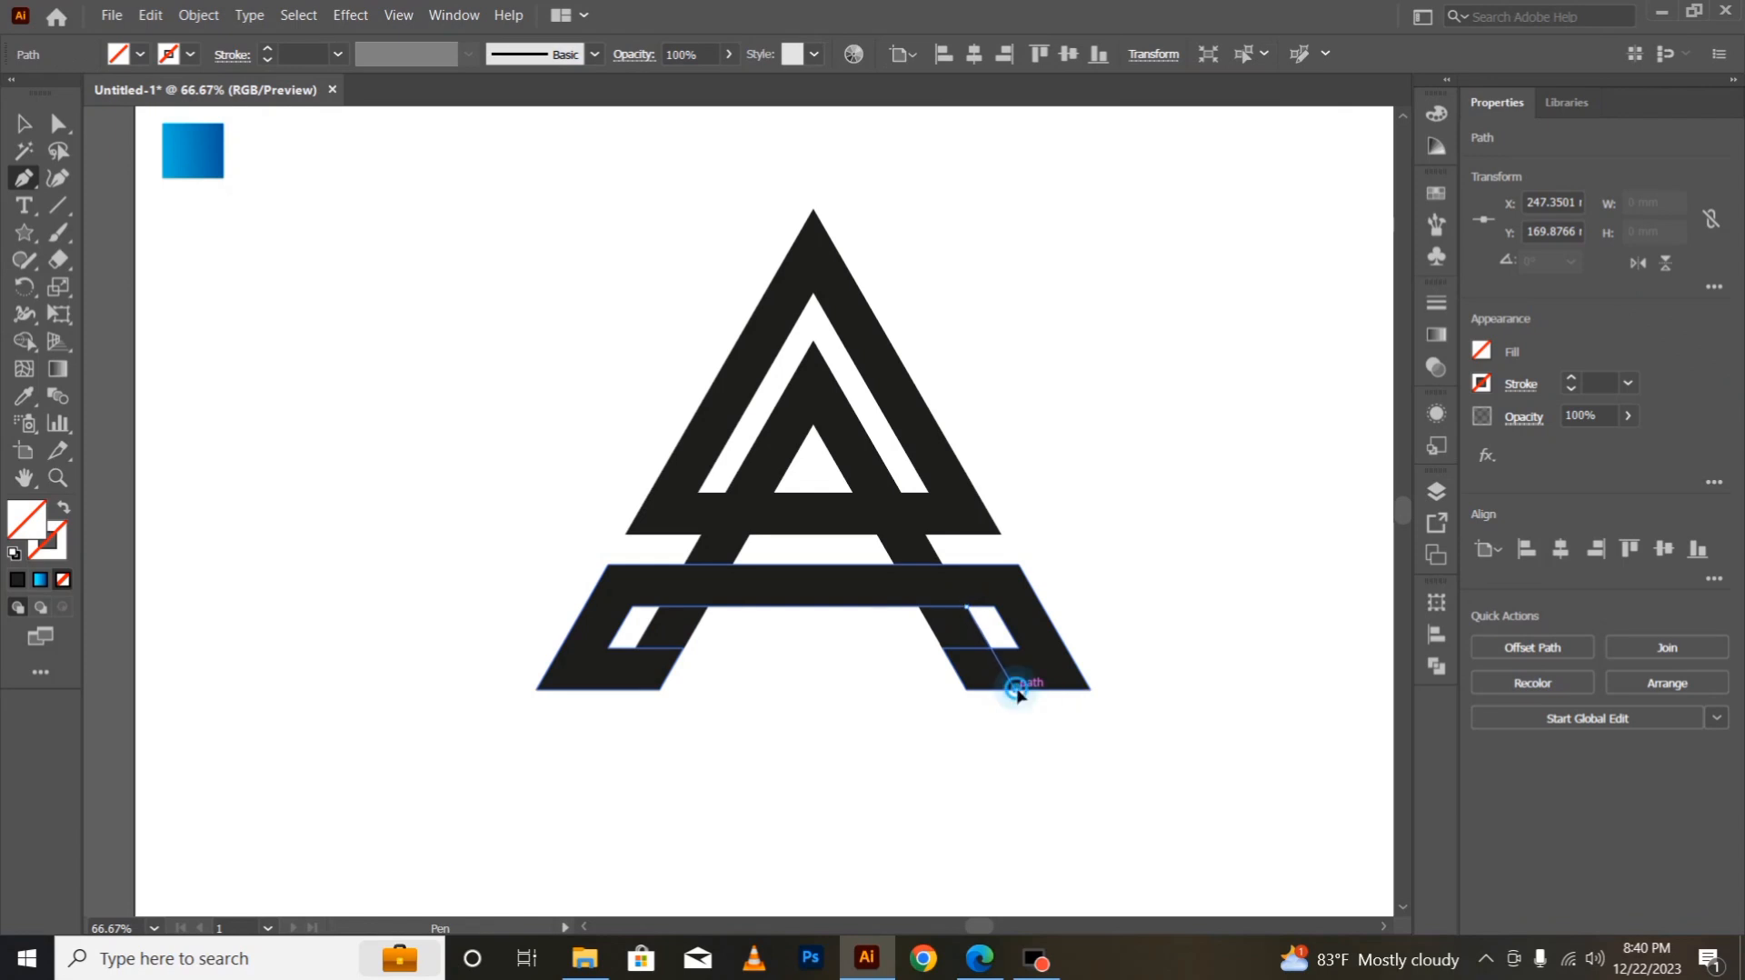
Step: Select all the shapes for the Shape Builder tool and set the fill to black
left_click(28, 123)
left_click(280, 576)
left_click_drag(443, 288, 1102, 758)
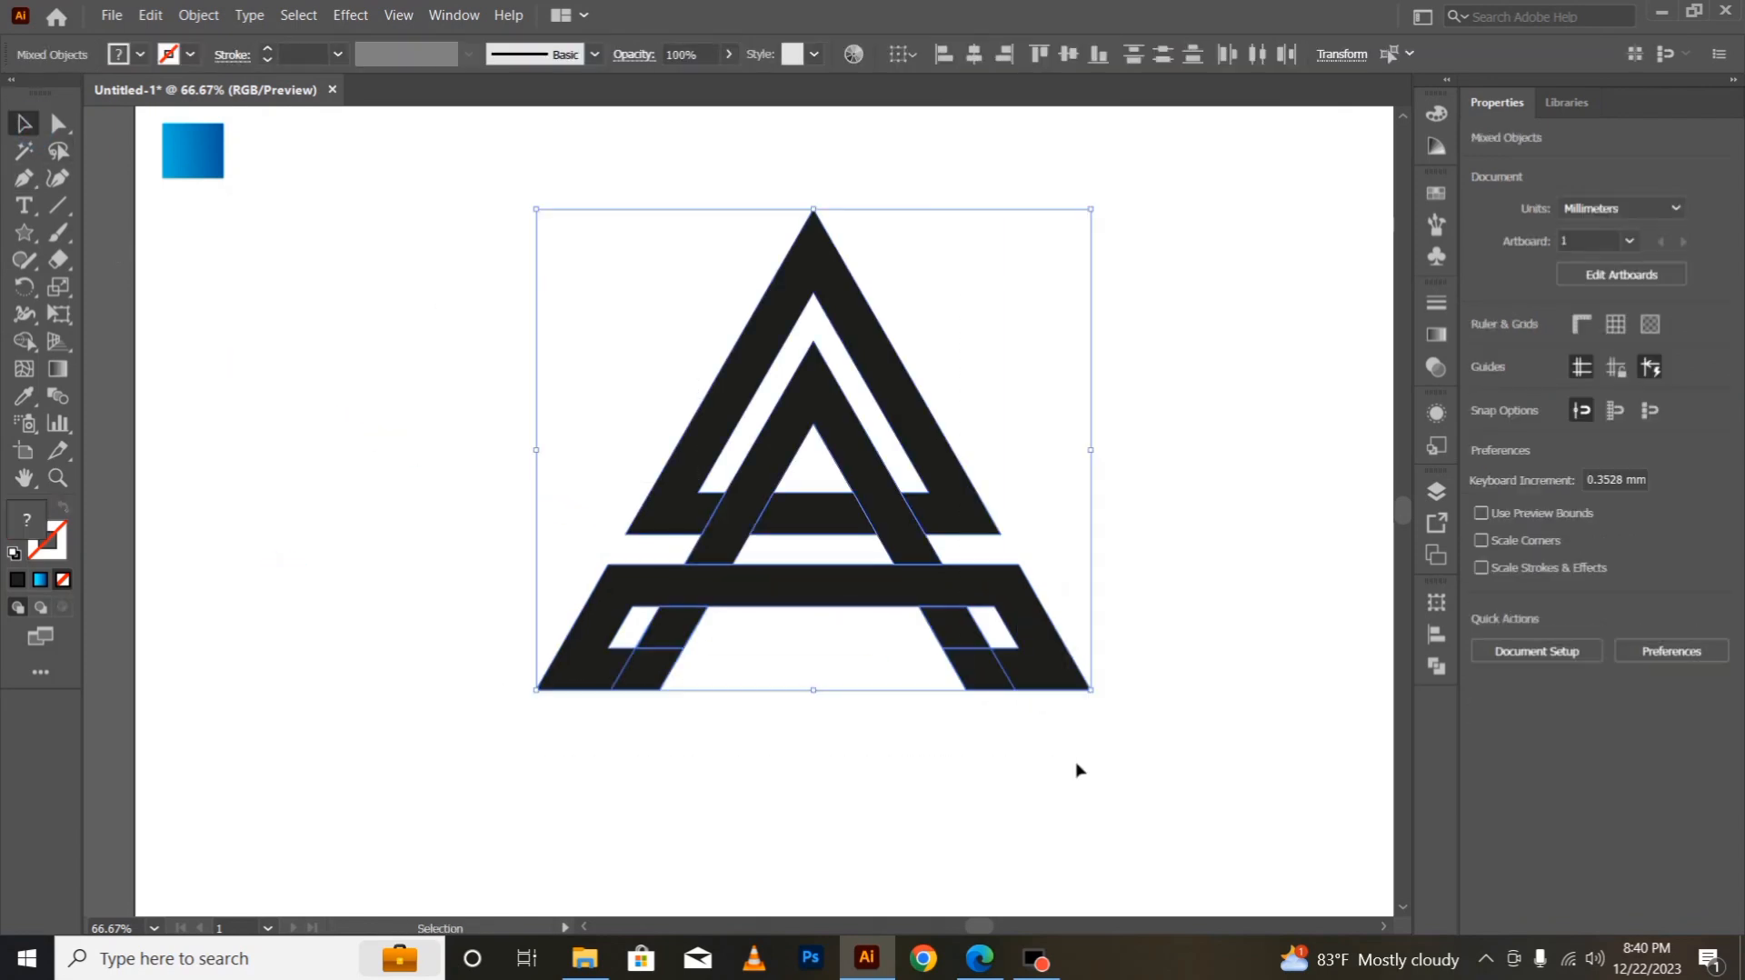
left_click(25, 342)
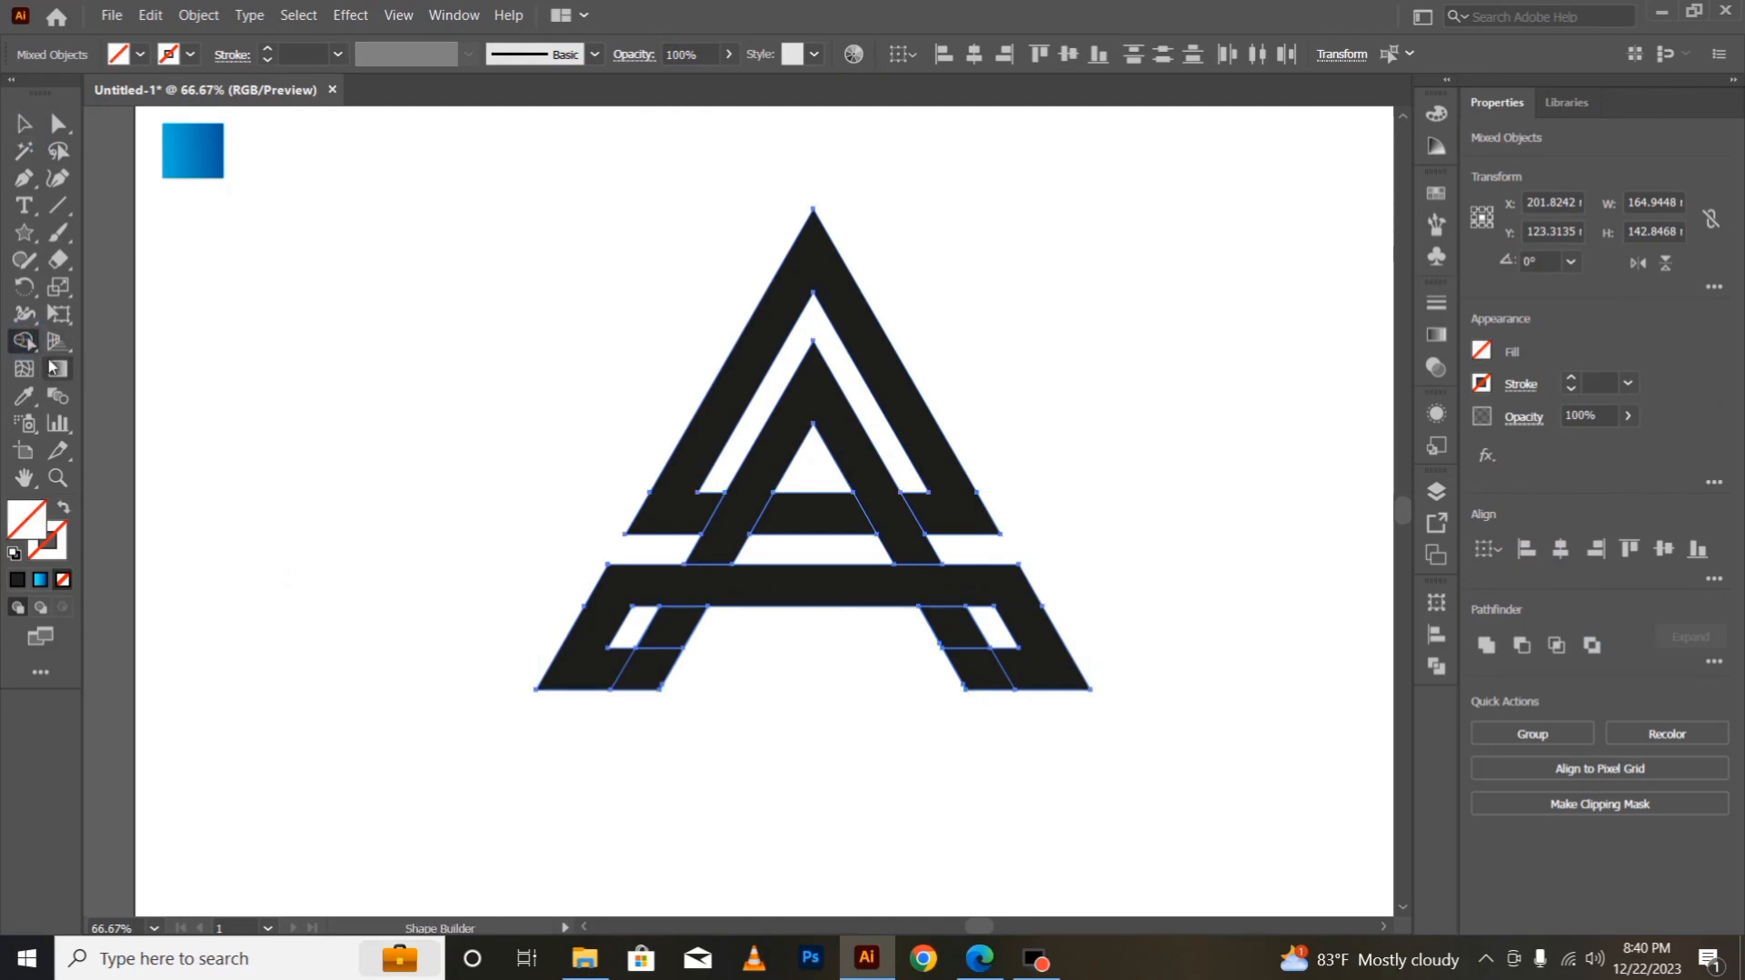
left_click_drag(668, 627, 641, 680)
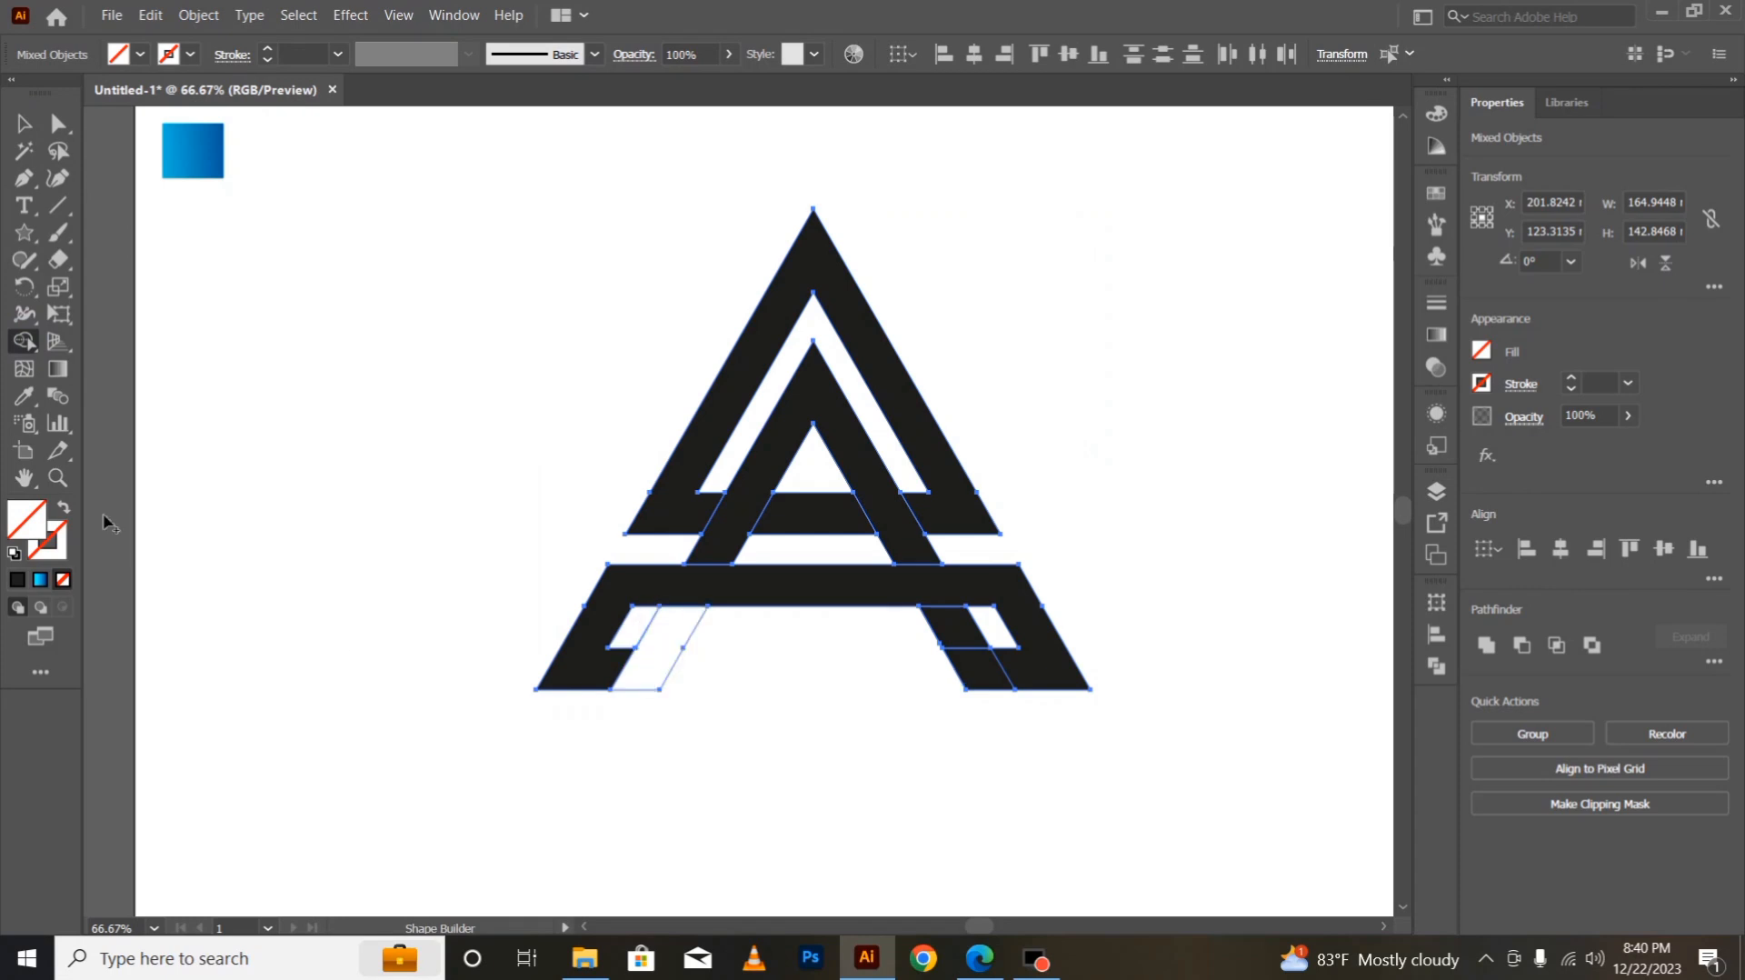
key("ctrl+z")
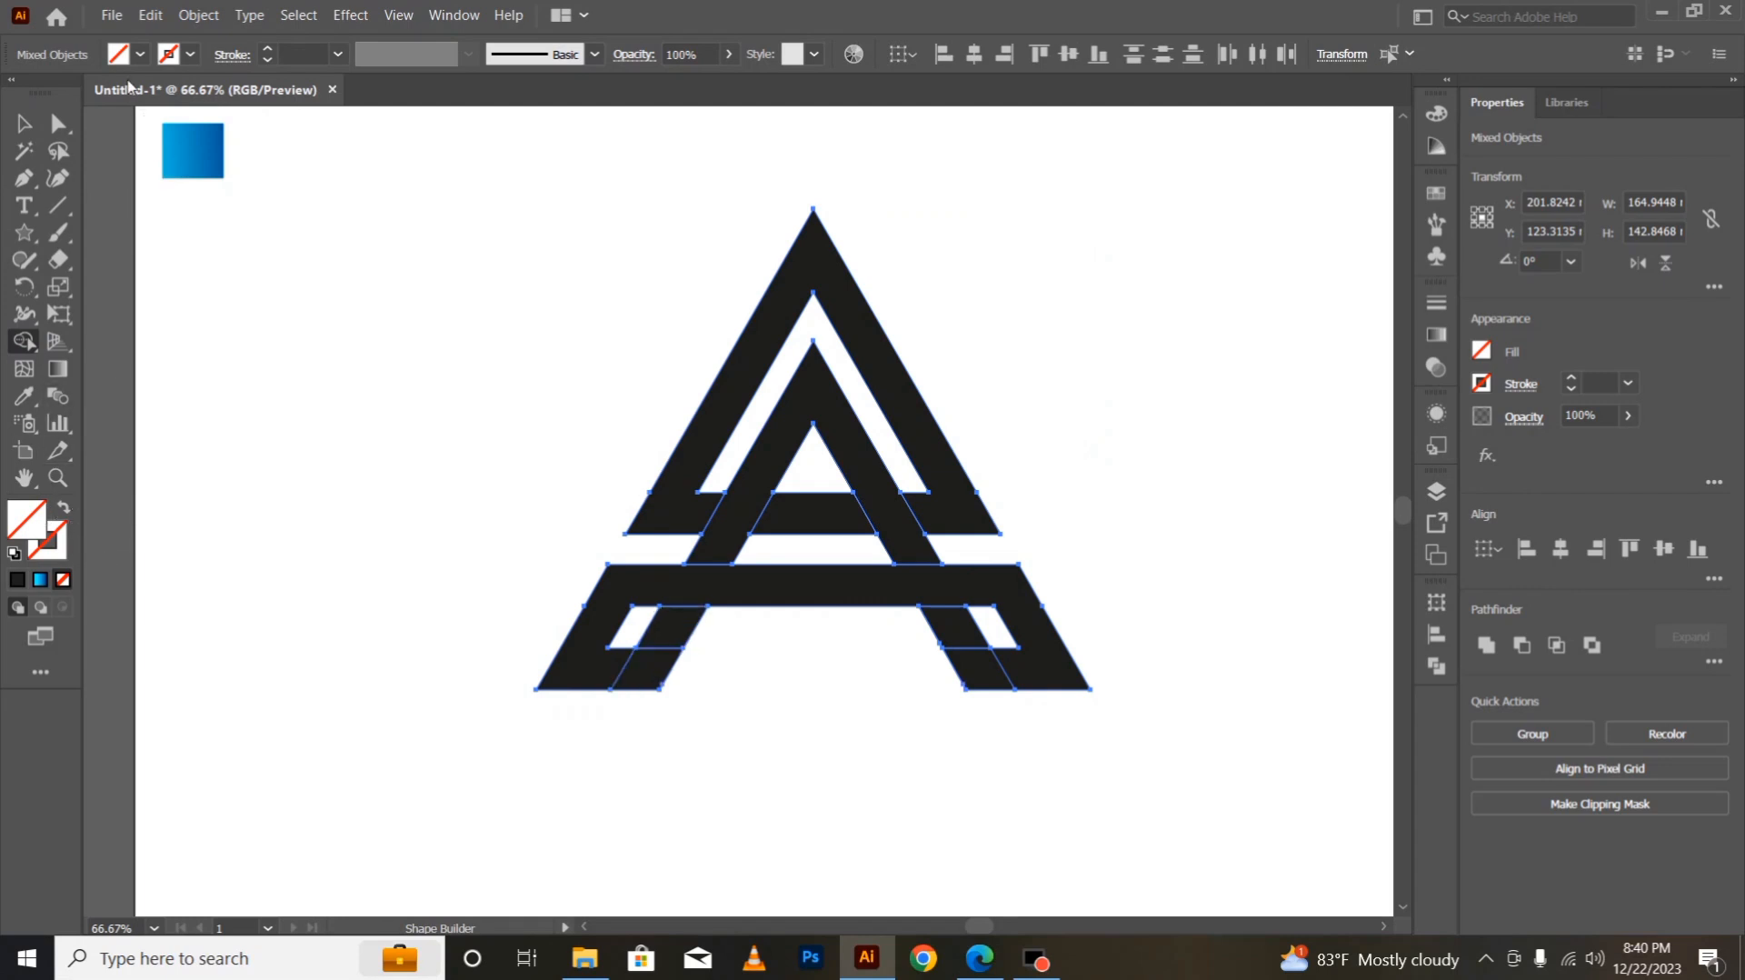
left_click(140, 54)
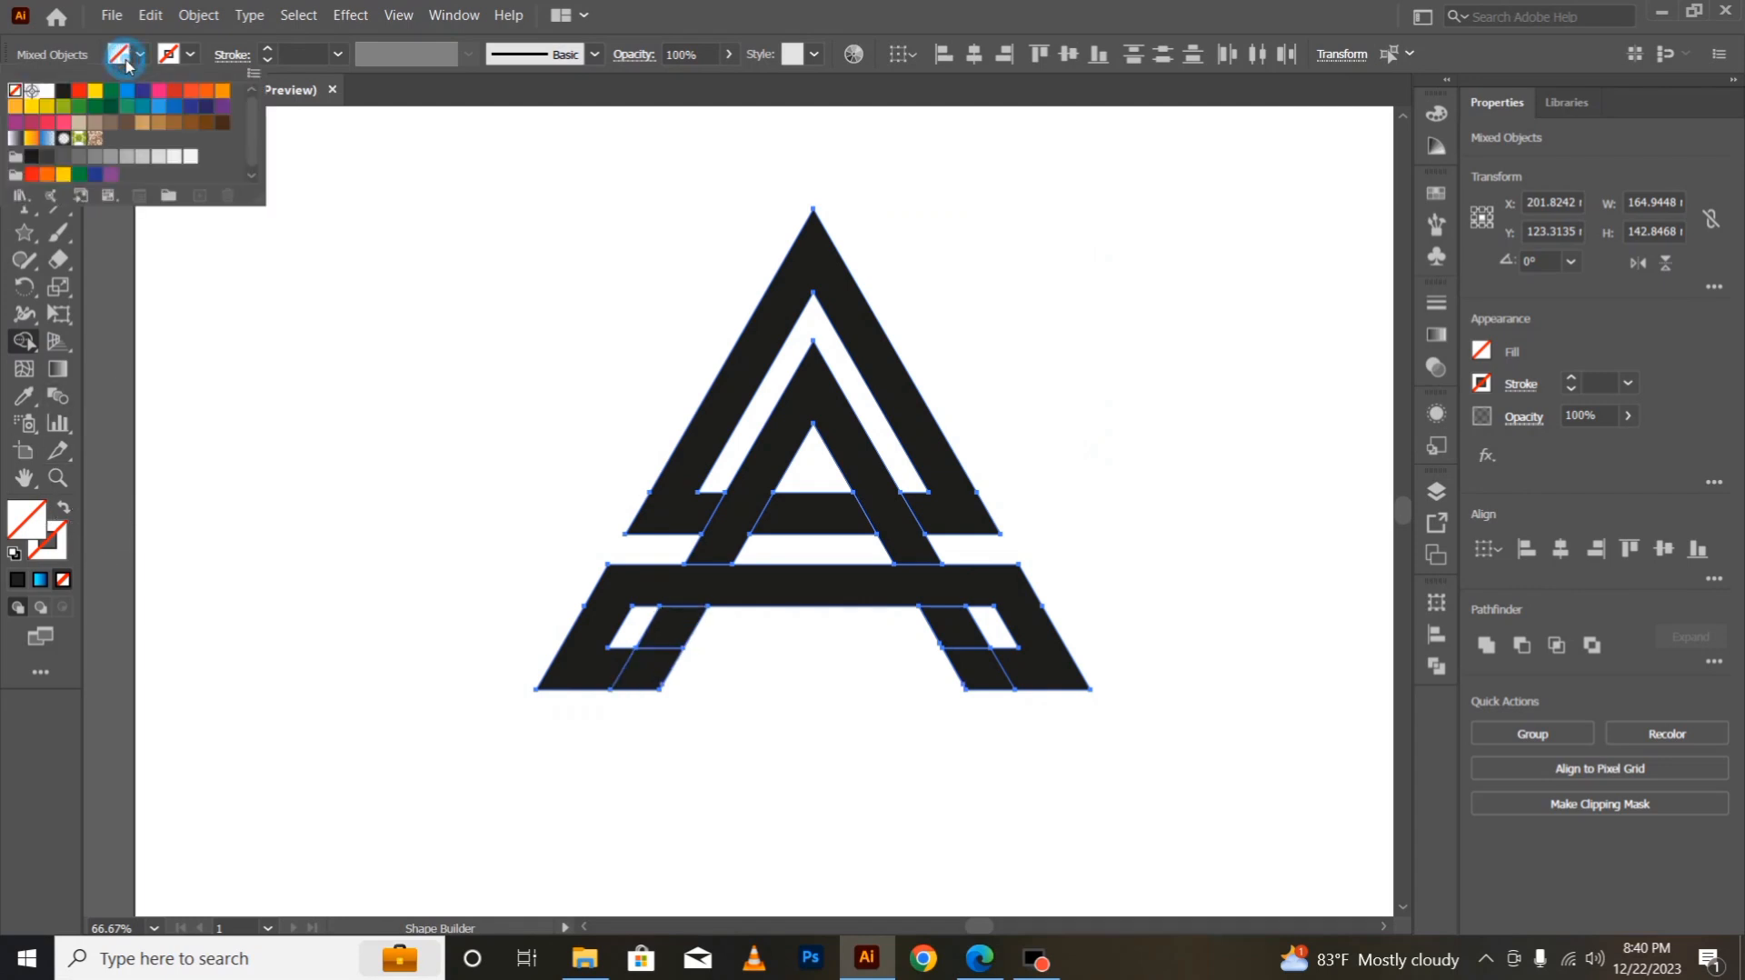
left_click(67, 92)
Step: Merge the left and right inner leg pieces with the lower frame using the Shape Builder tool
left_click(595, 634)
left_click_drag(683, 669, 612, 670)
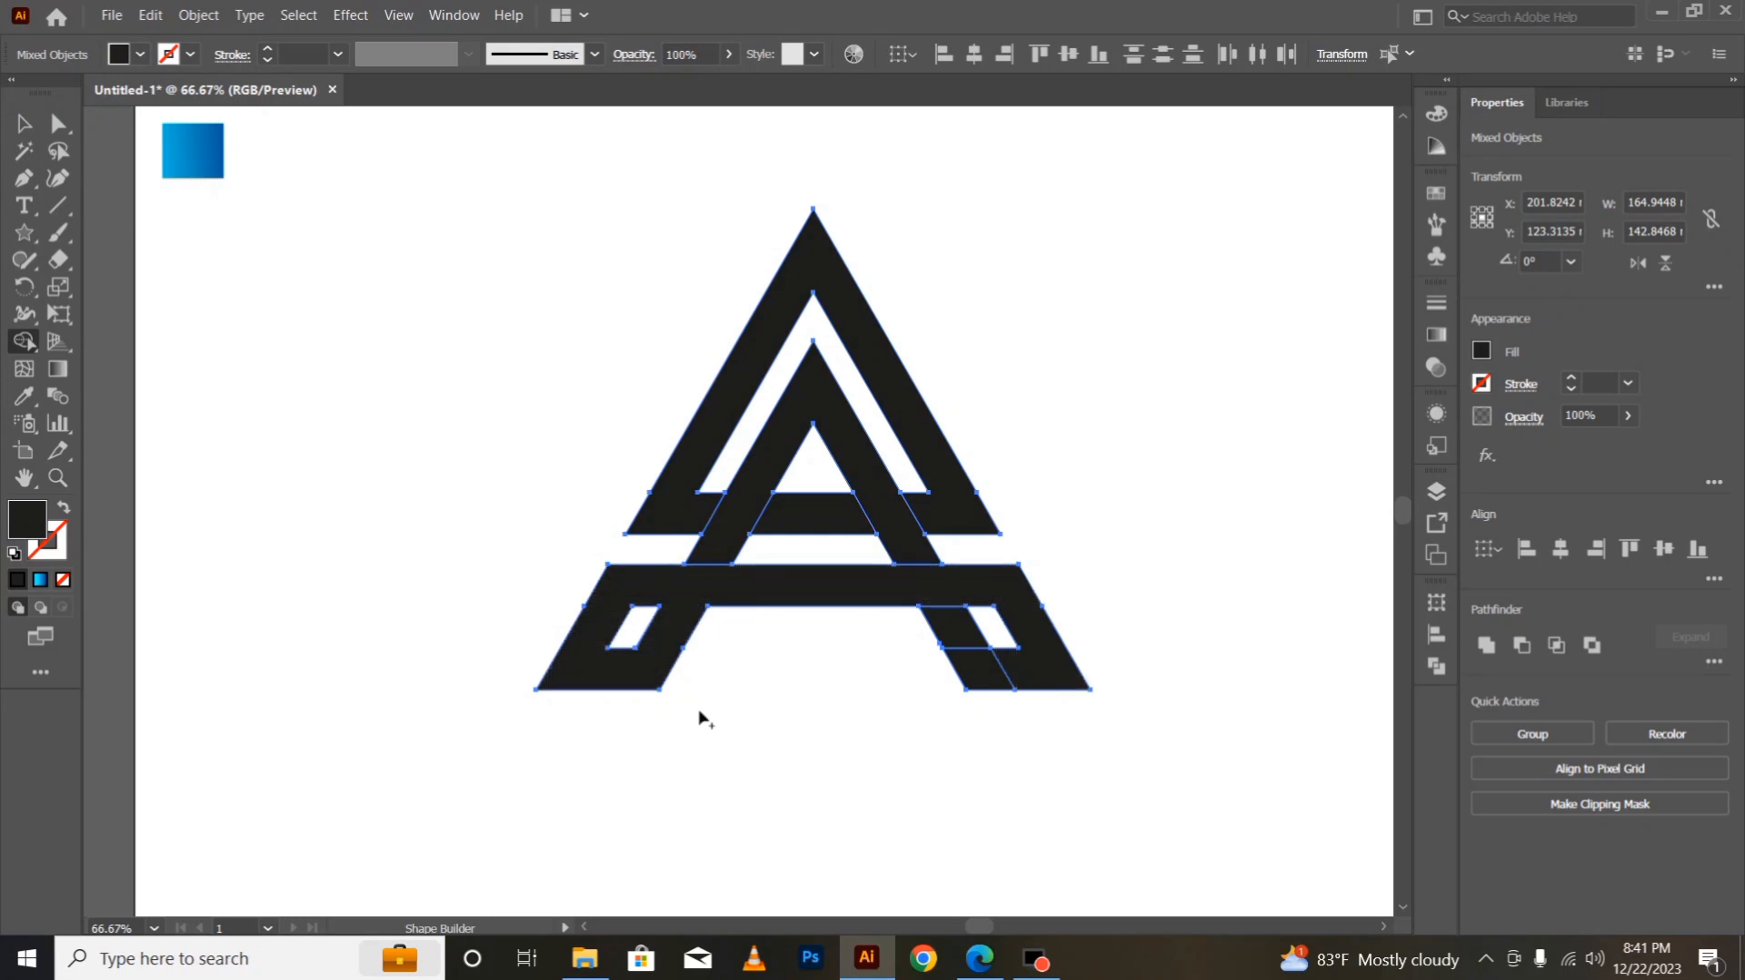
mouse_move(920, 589)
left_mouse_down()
mouse_move(960, 662)
mouse_move(1018, 674)
left_mouse_up()
left_click(23, 123)
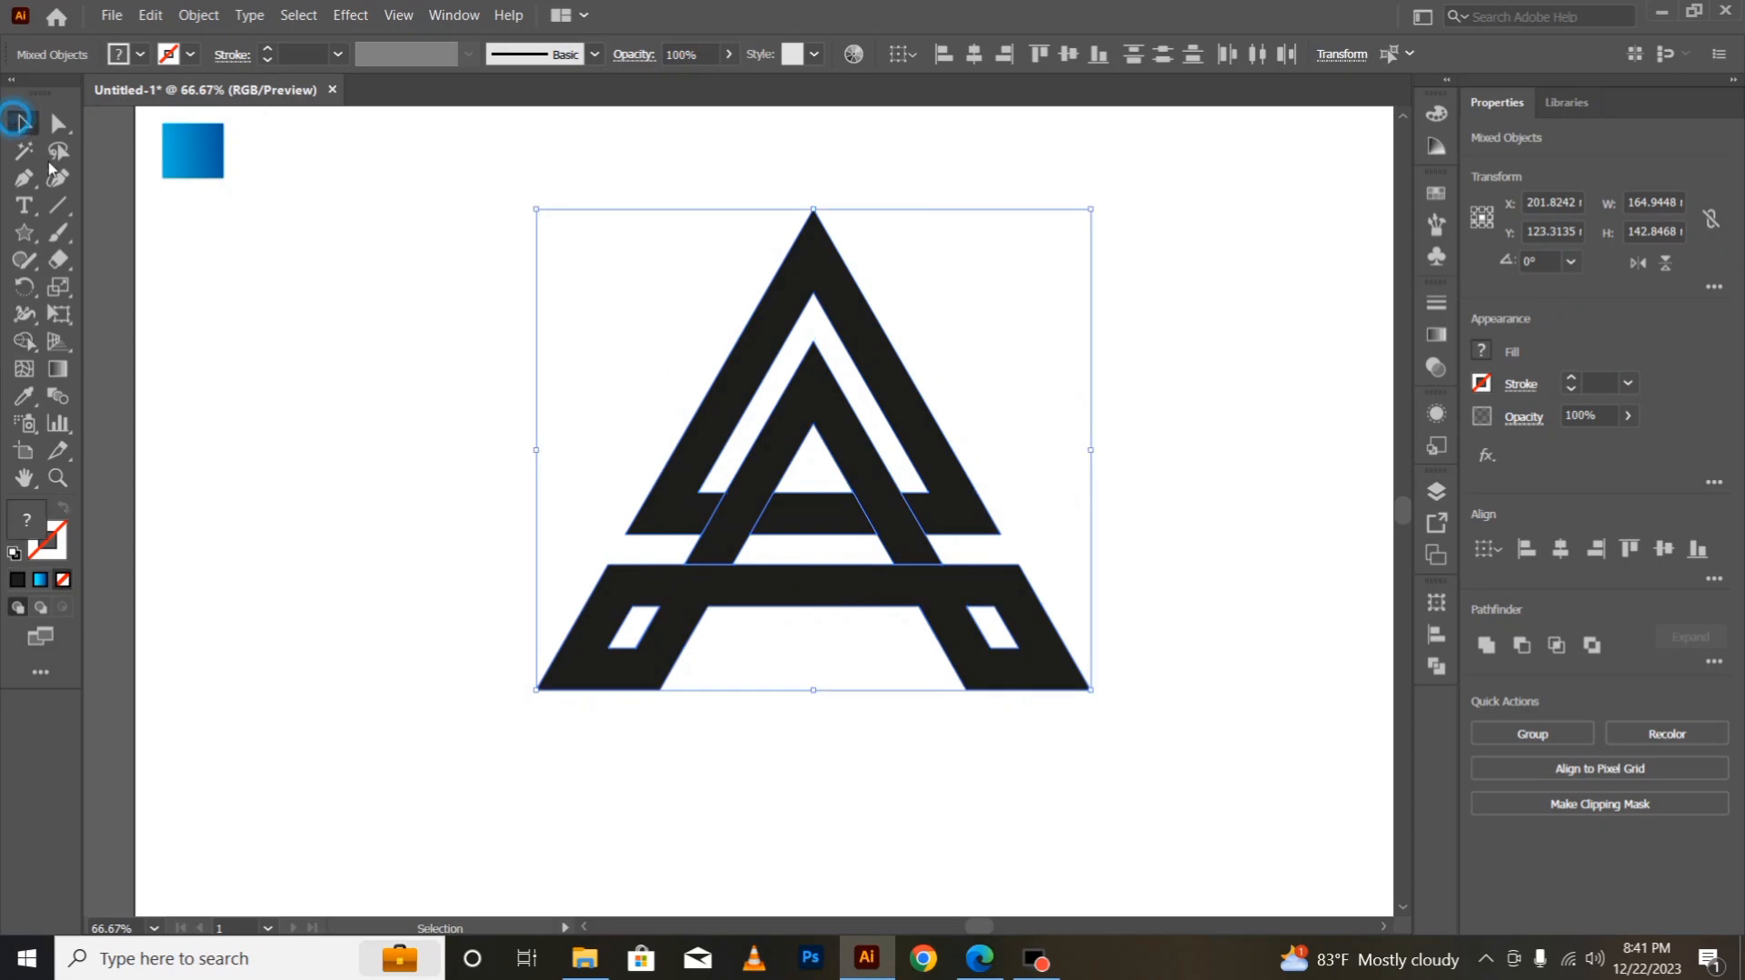
left_click(354, 689)
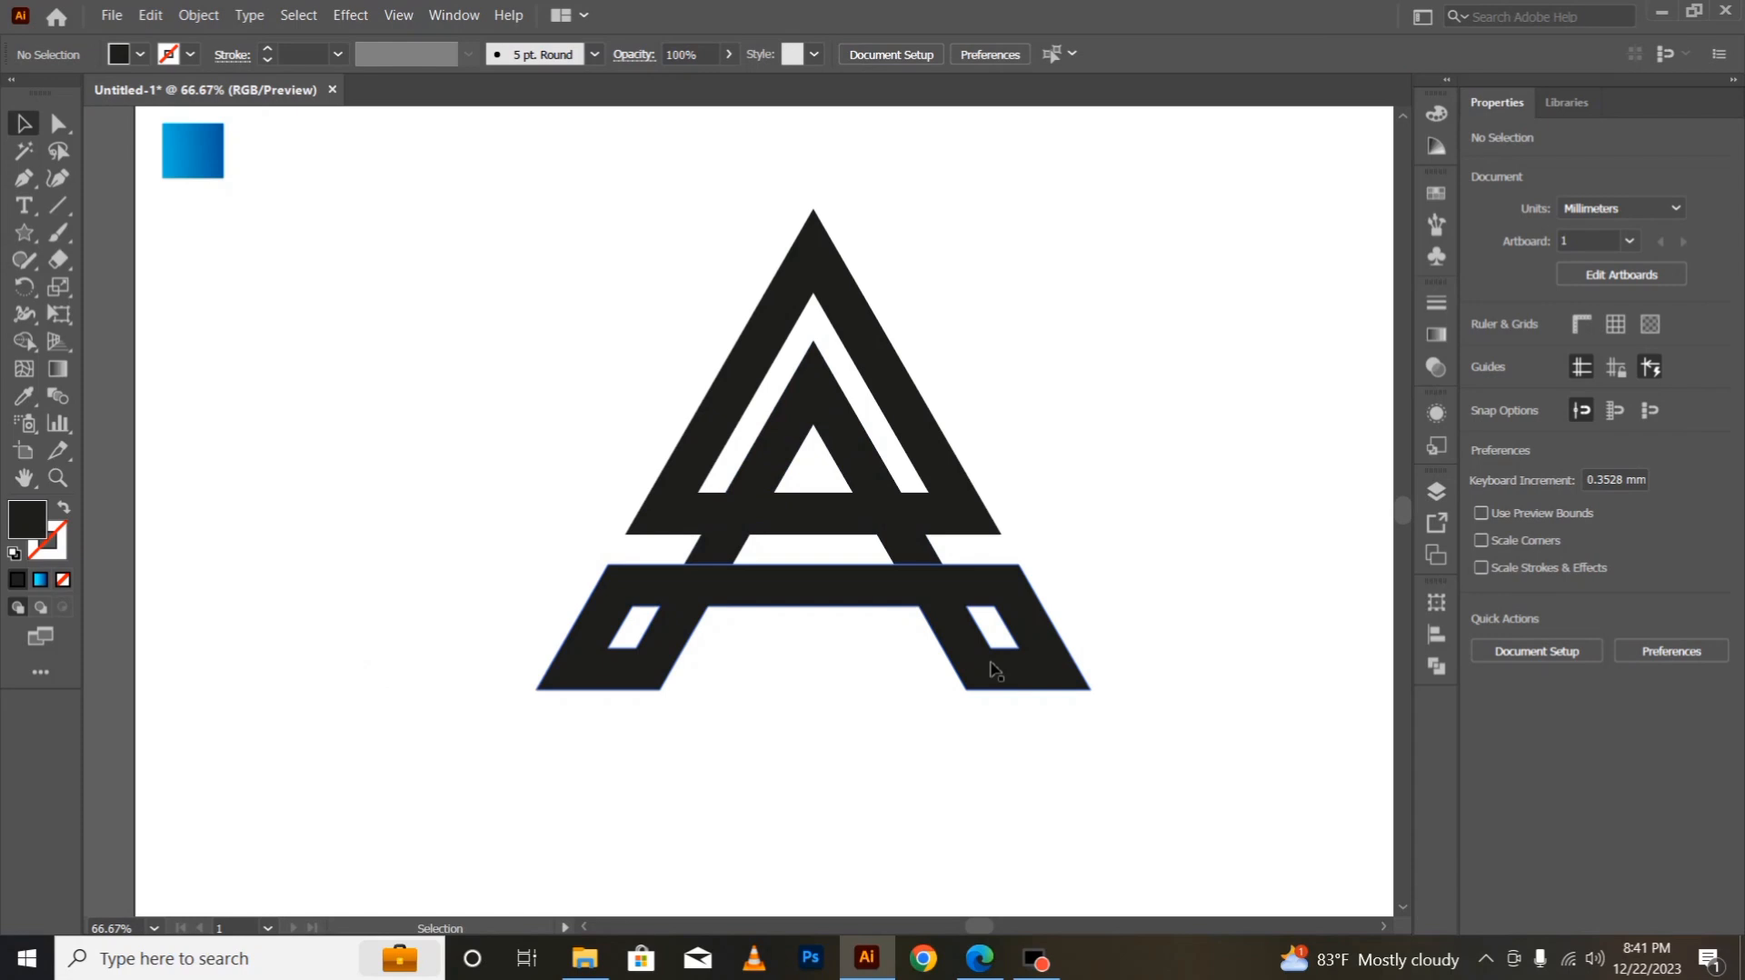
Step: Undo the merges of both inner legs and the slanted Pen paths drawn across the feet
key("ctrl+a")
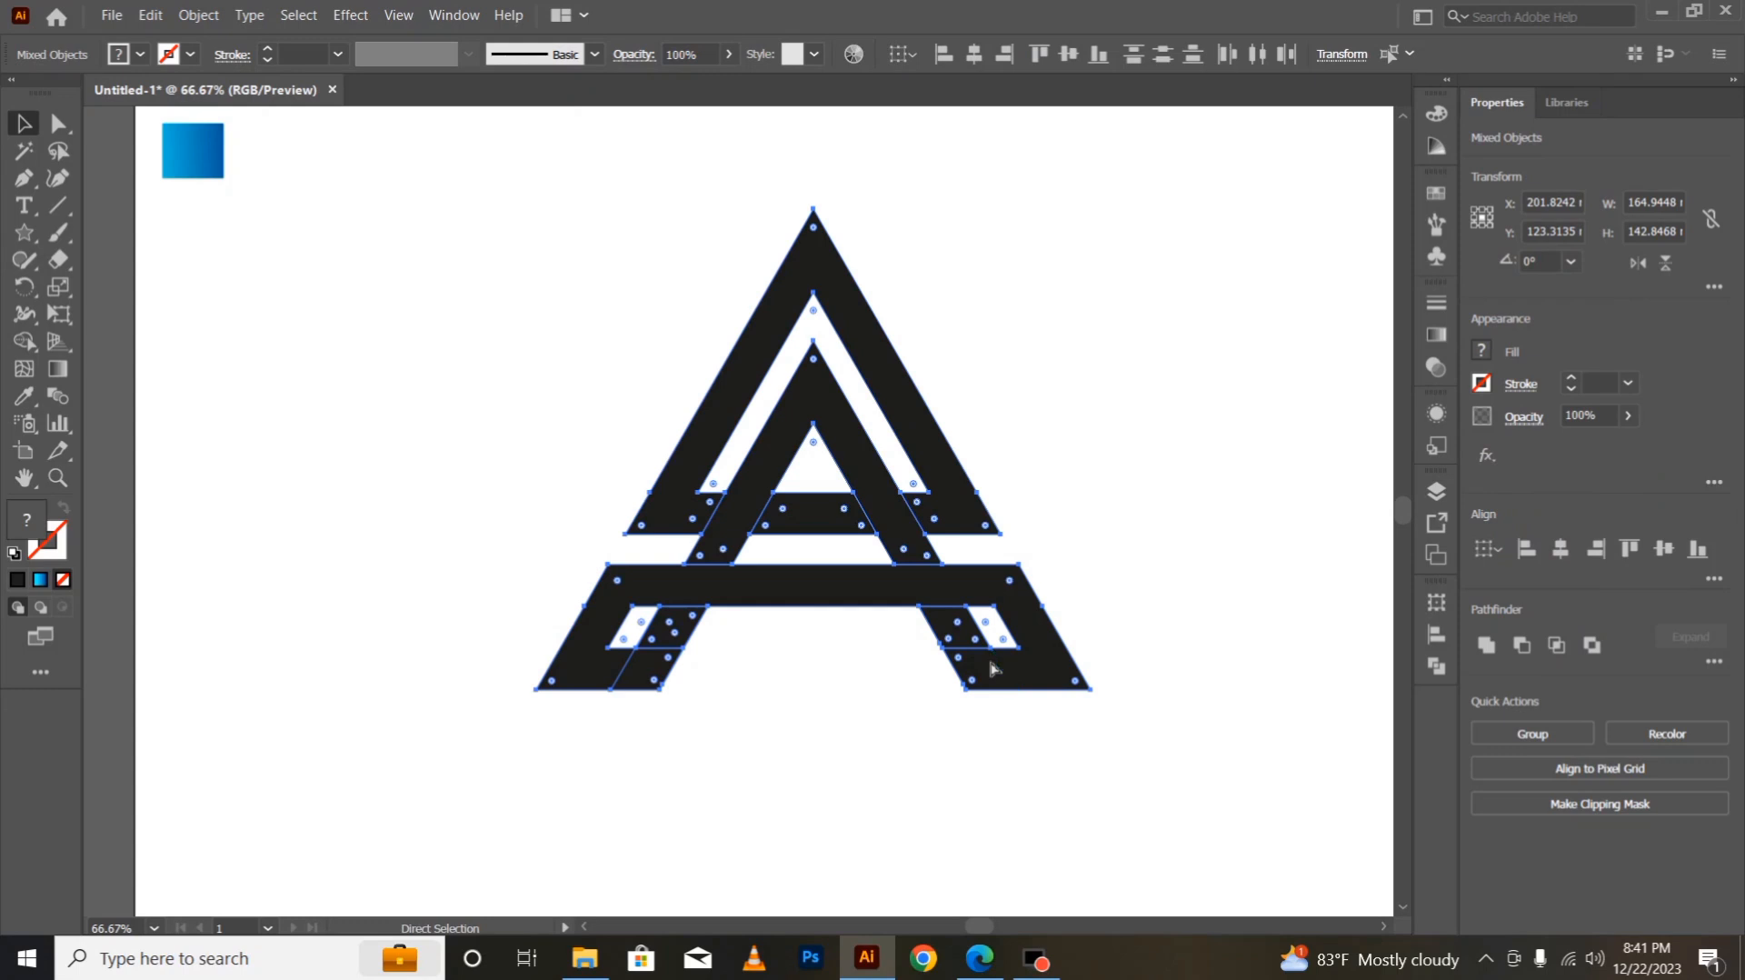
key("ctrl+z")
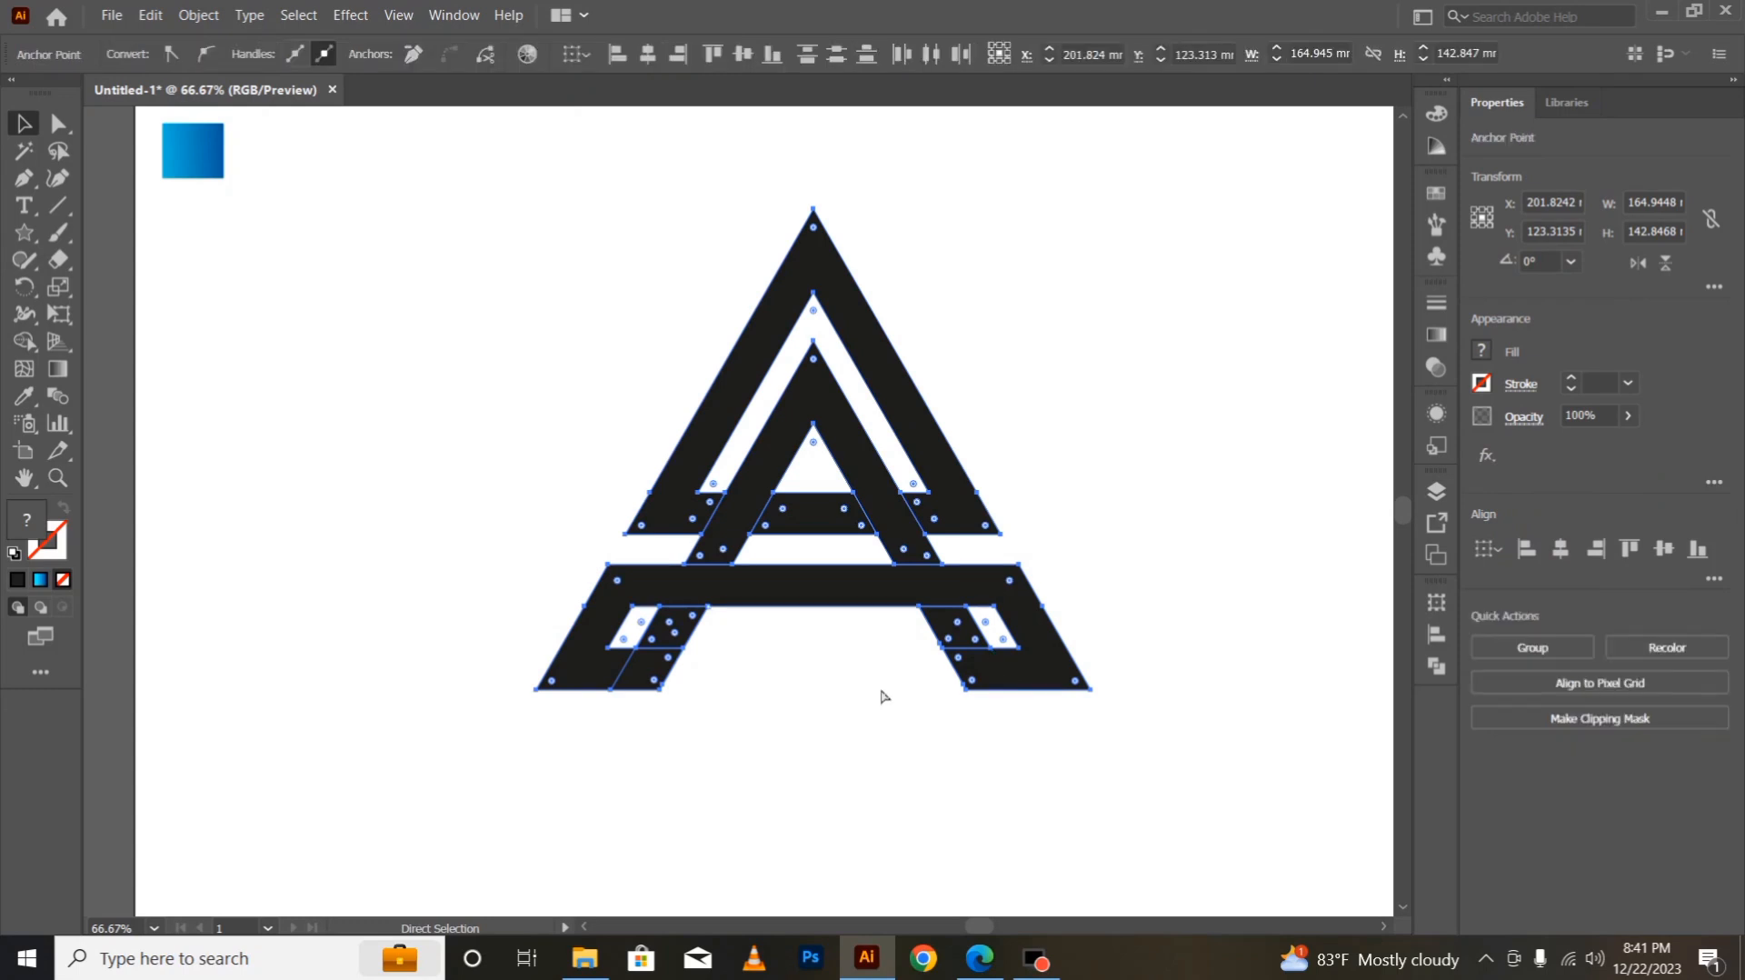
key("v")
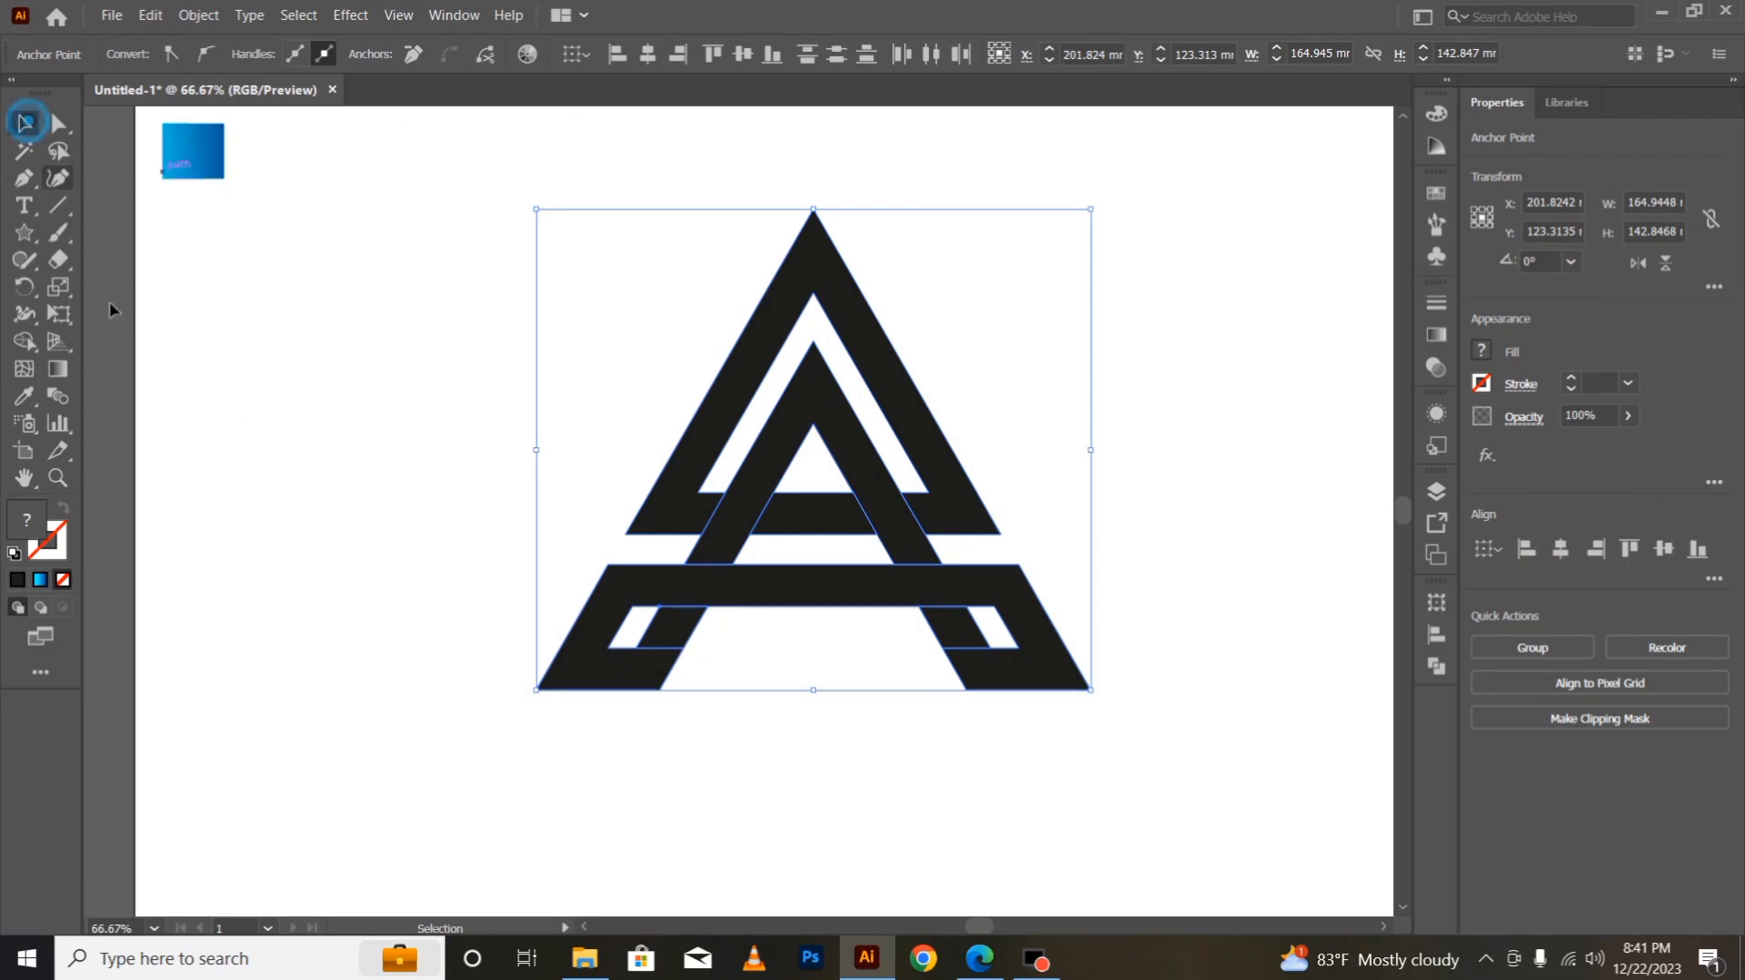
Step: Try to pull the left inner leg piece out of the logo, and undo the move
left_click(405, 749)
left_click(688, 625)
left_click_drag(688, 624, 863, 732)
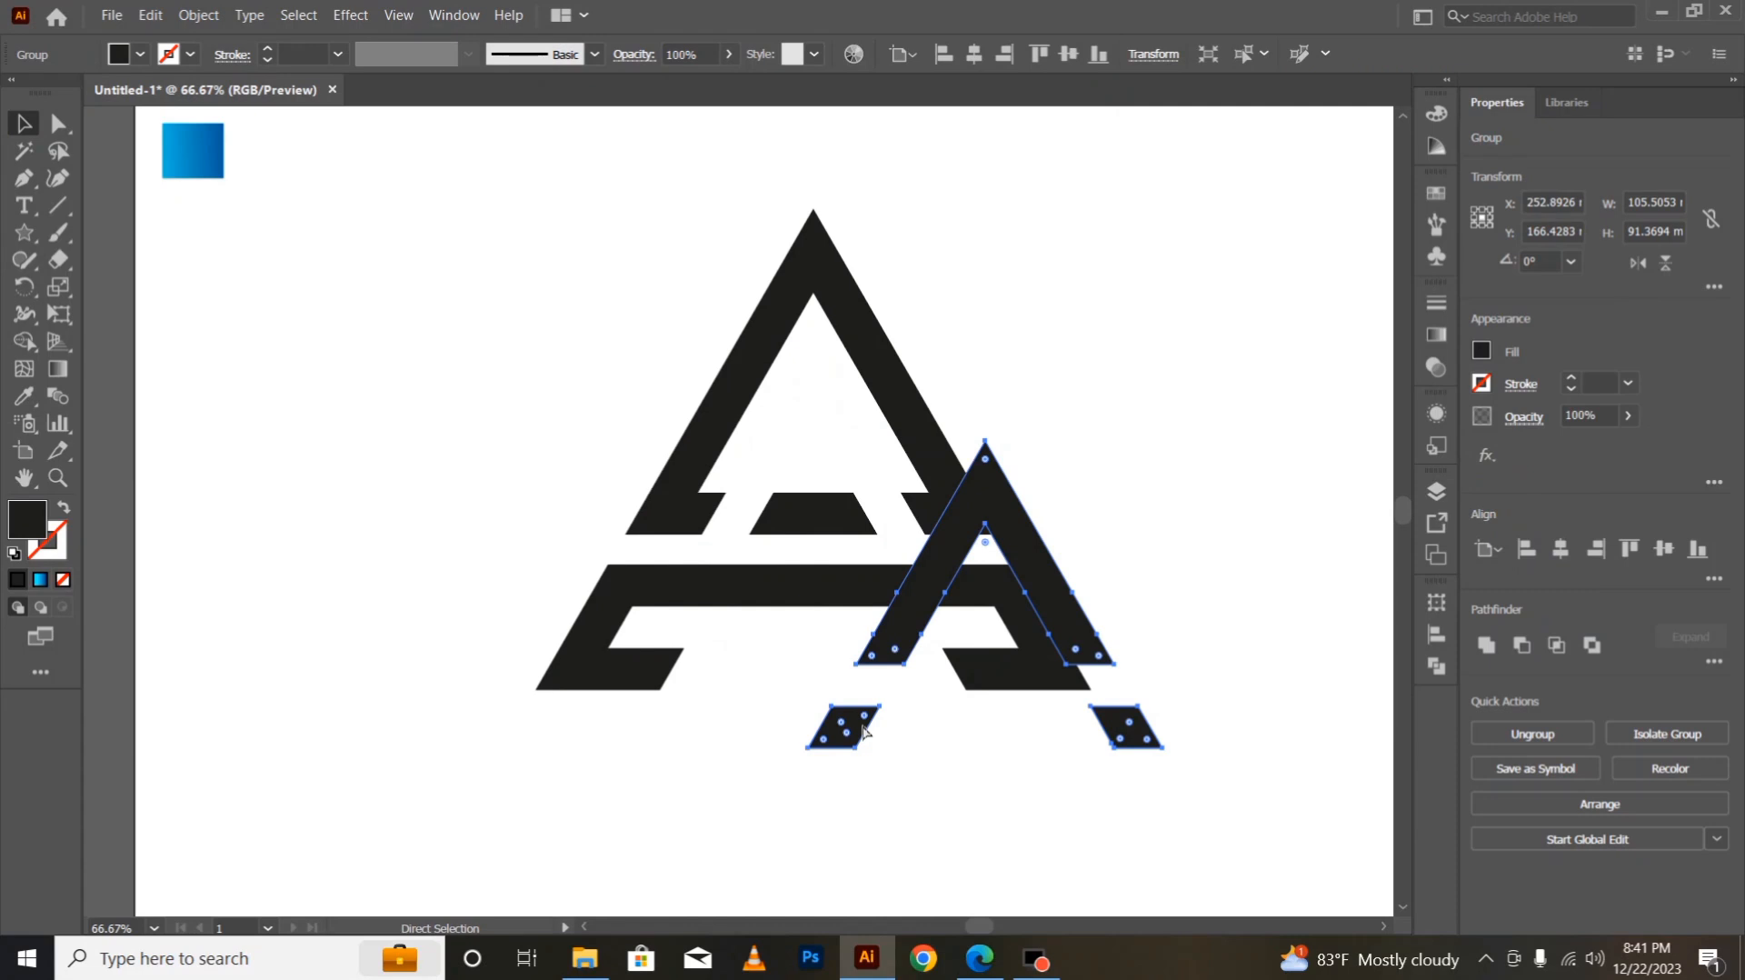
key("ctrl+z")
left_click(841, 859)
Step: Ungroup the inner triangle from its leg pieces below the lower bar
left_click(691, 629)
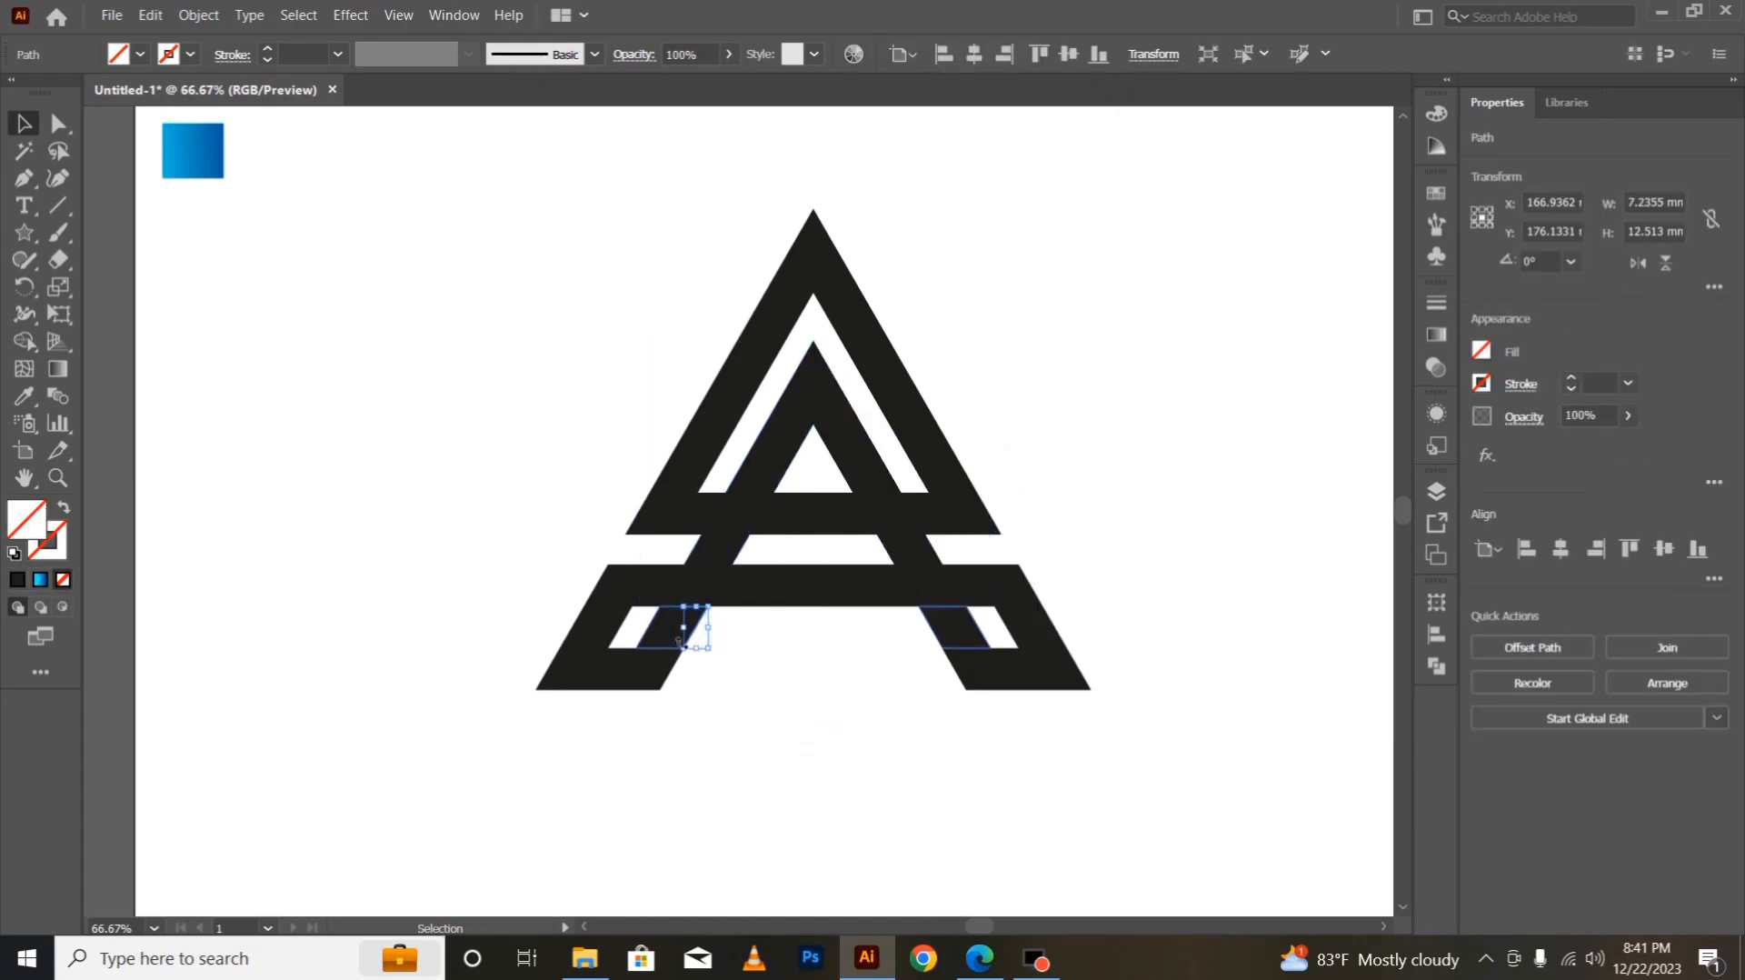
left_click(763, 691)
left_click(682, 617)
right_click(681, 625)
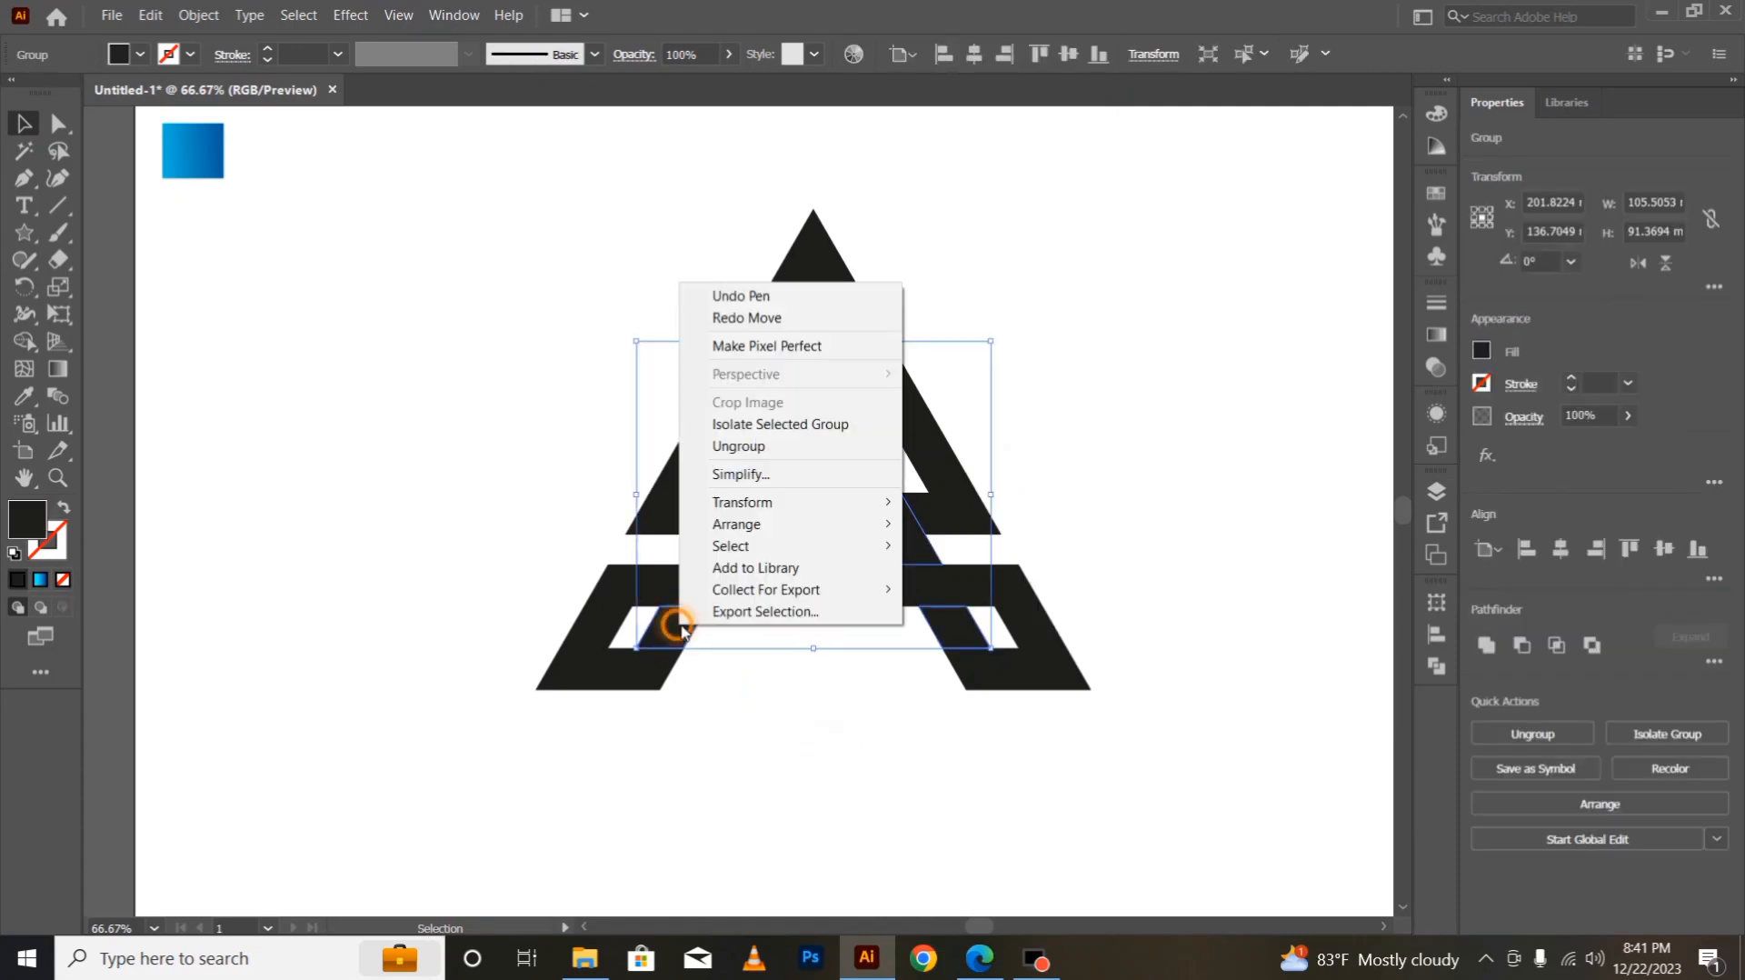
left_click(731, 446)
left_click(872, 768)
Step: Try to shift the inner leg pieces below the lower bar slightly to the right, and undo the move
mouse_move(672, 629)
left_mouse_down()
mouse_move(1081, 700)
mouse_move(909, 823)
mouse_move(1069, 822)
mouse_move(735, 672)
mouse_move(707, 627)
mouse_move(674, 640)
mouse_move(705, 636)
left_mouse_up()
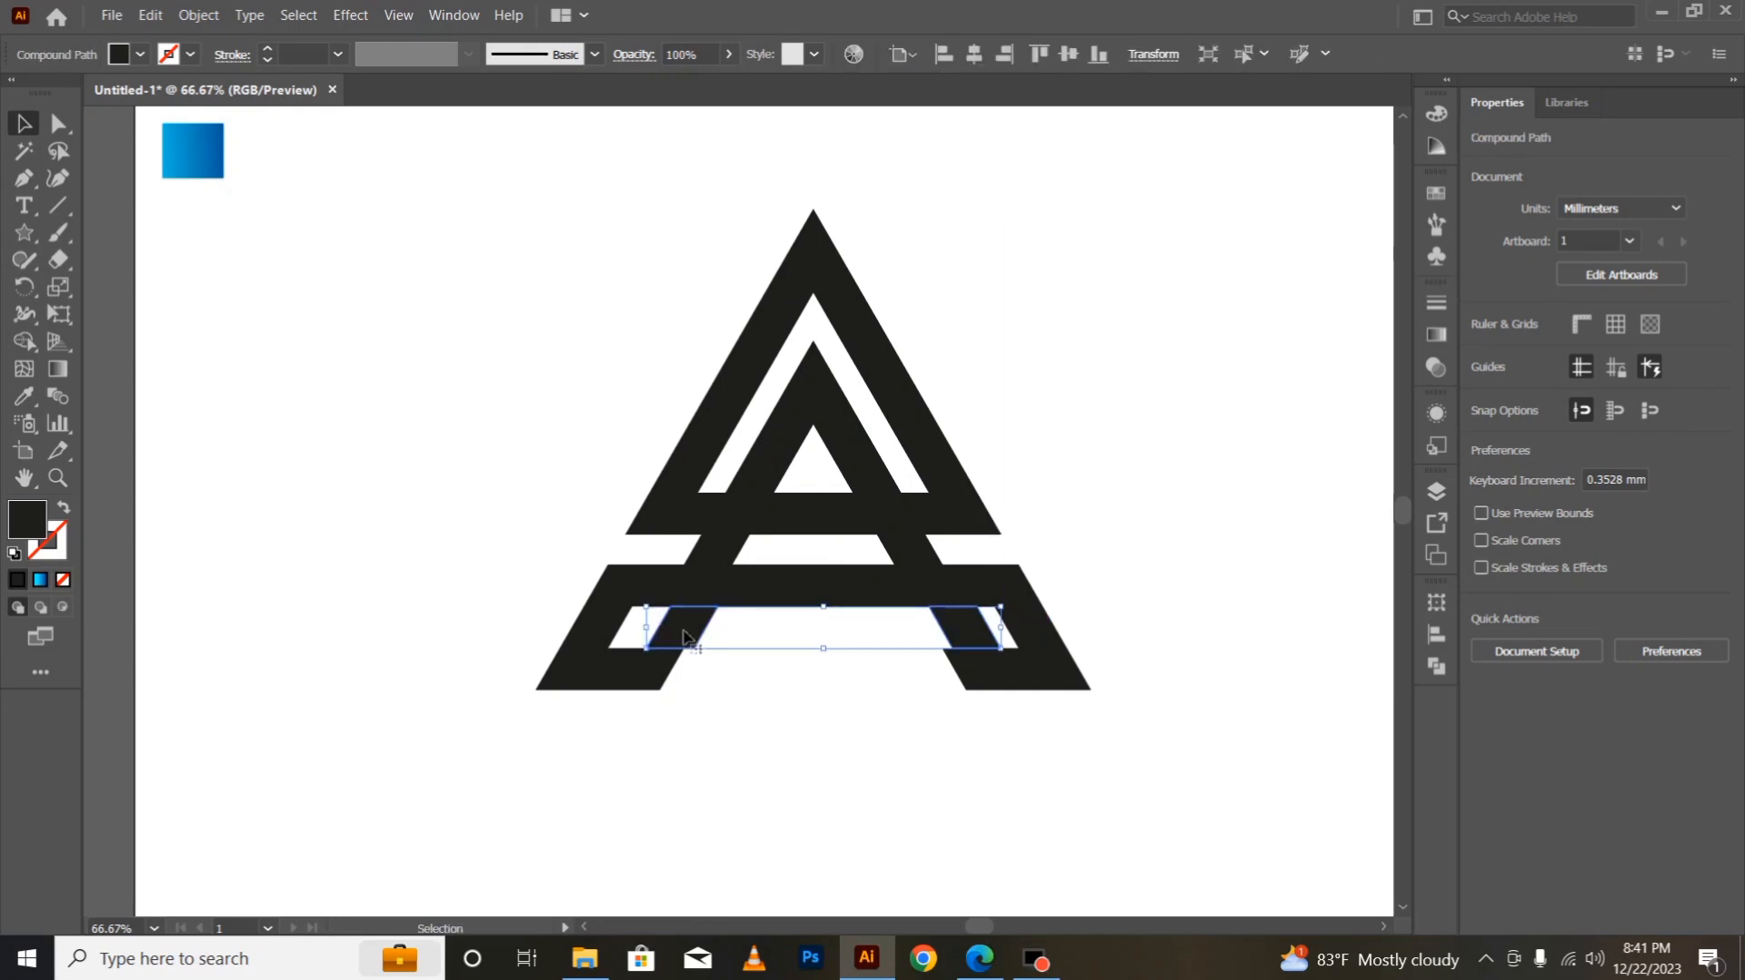
left_click(1040, 827)
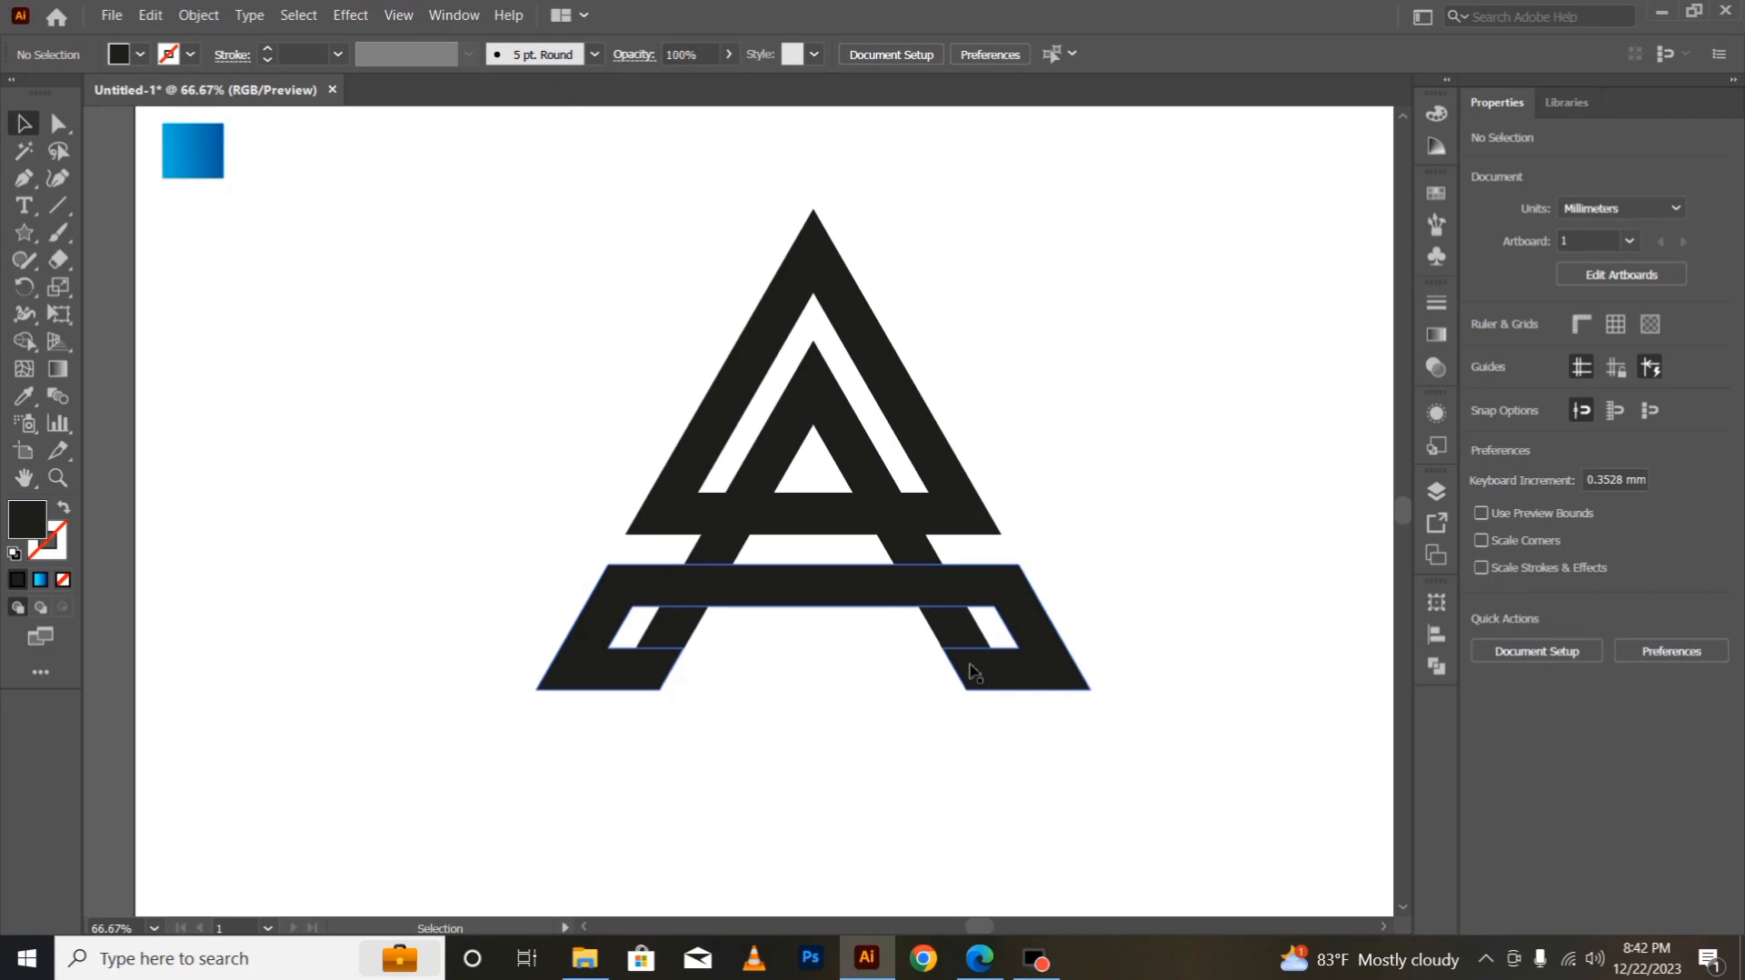
left_click(925, 734)
Step: Lower the upper edge of the inner leg pieces slightly to leave a thin gap beneath the lower bar
left_click(672, 636)
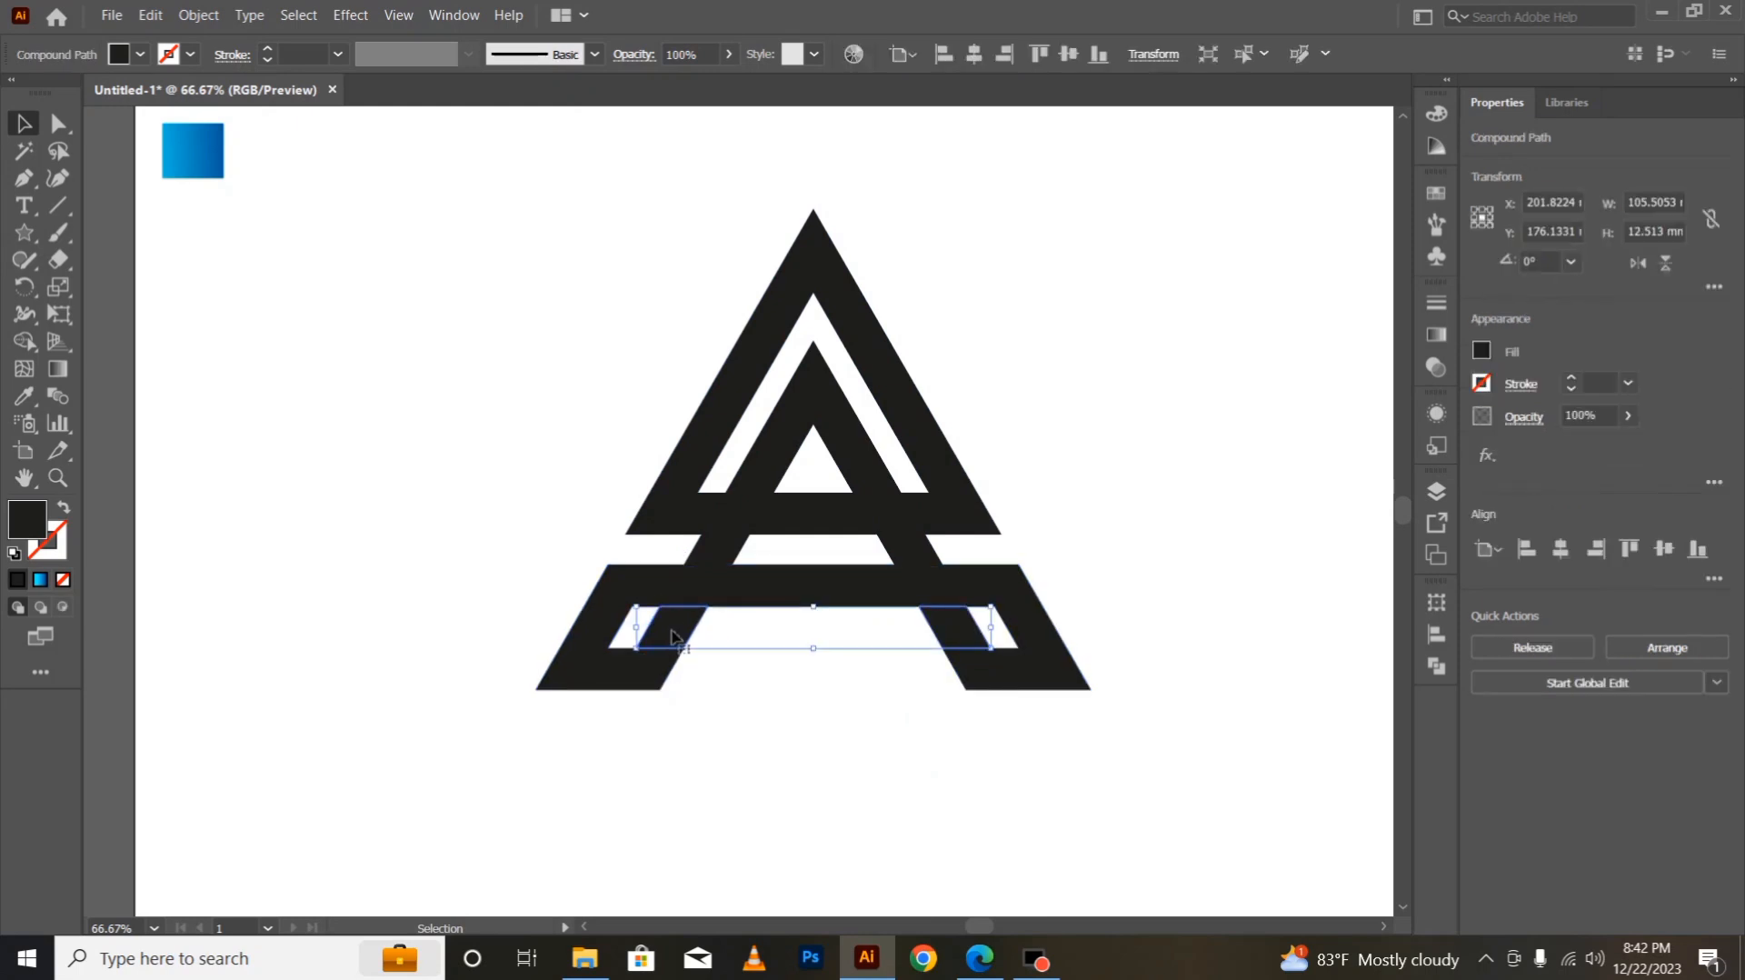
left_click_drag(813, 606, 815, 616)
left_click(833, 740)
Step: Merge both shortened inner leg pieces with the feet of the lower frame using the Shape Builder tool
left_click_drag(480, 223, 873, 730)
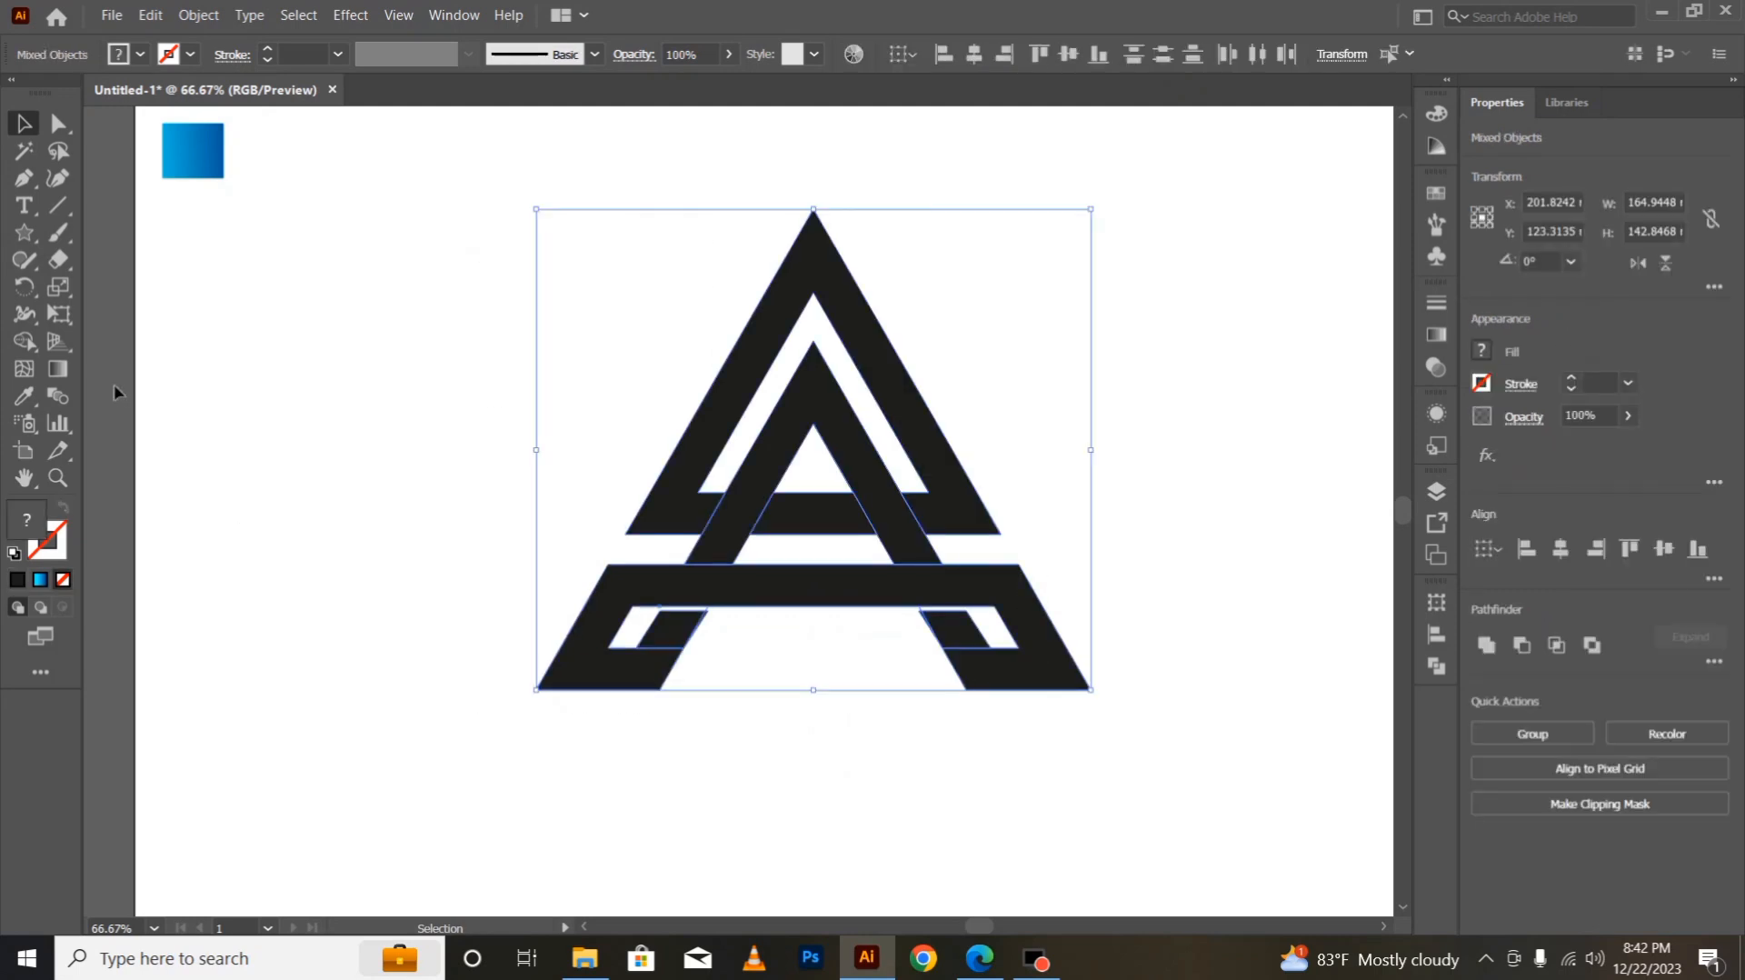
left_click(25, 341)
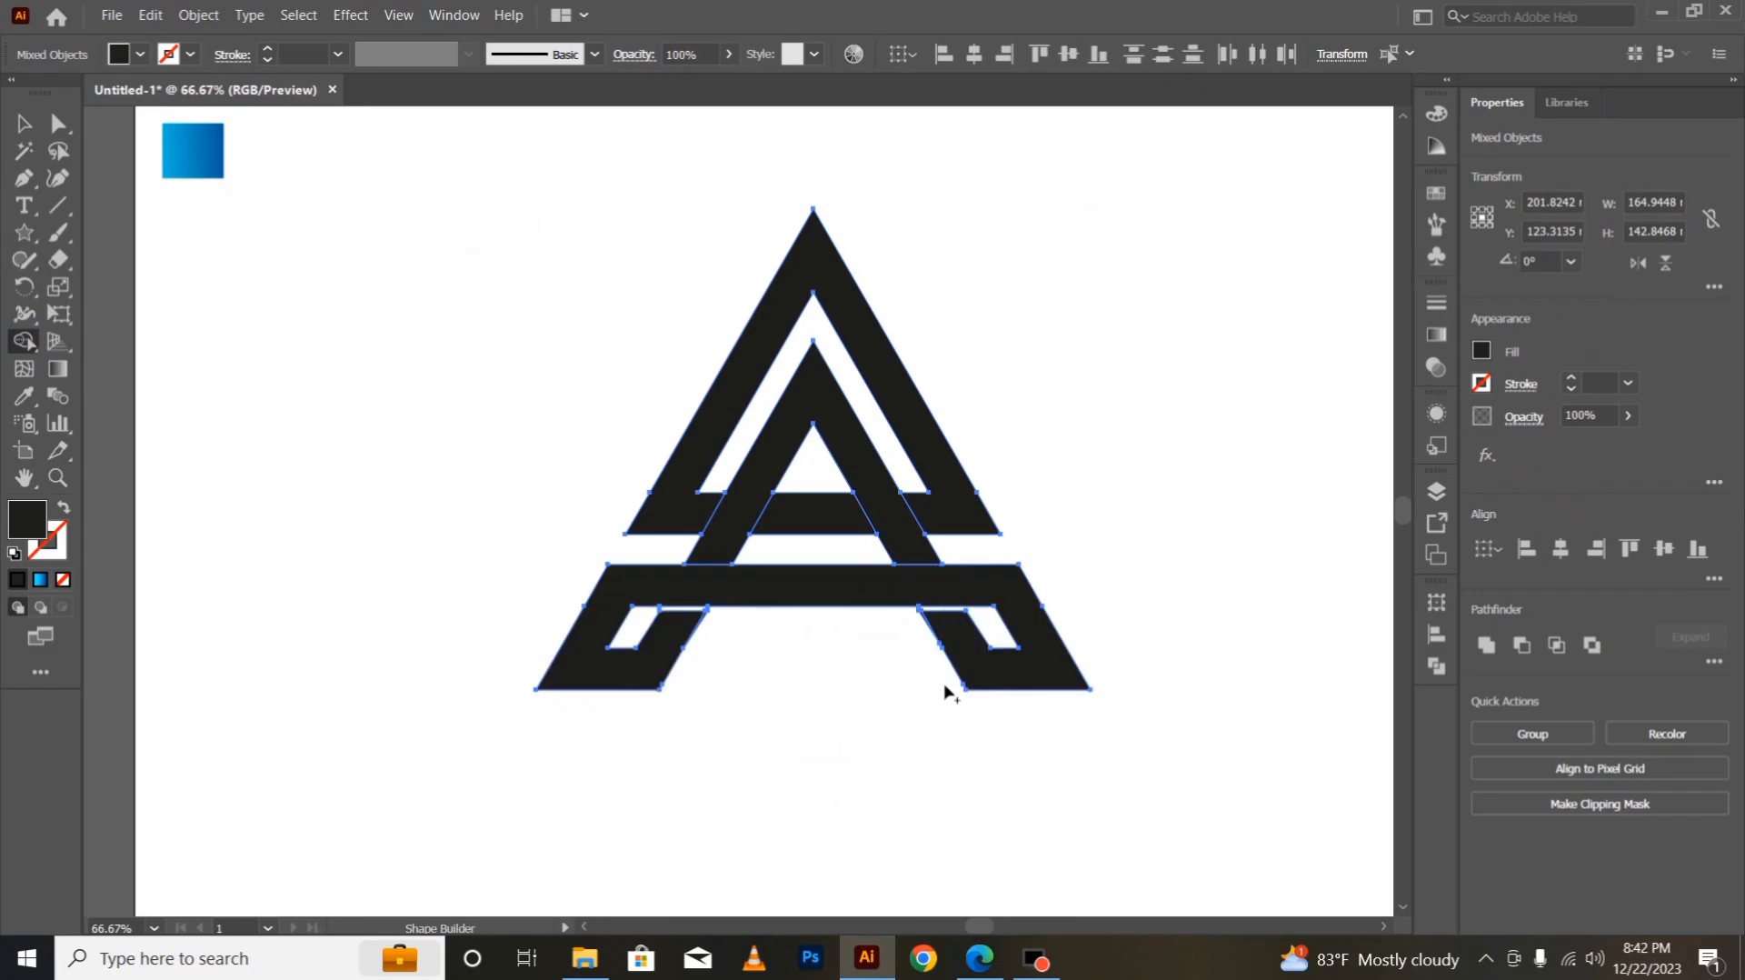
left_click(25, 123)
left_click(508, 666)
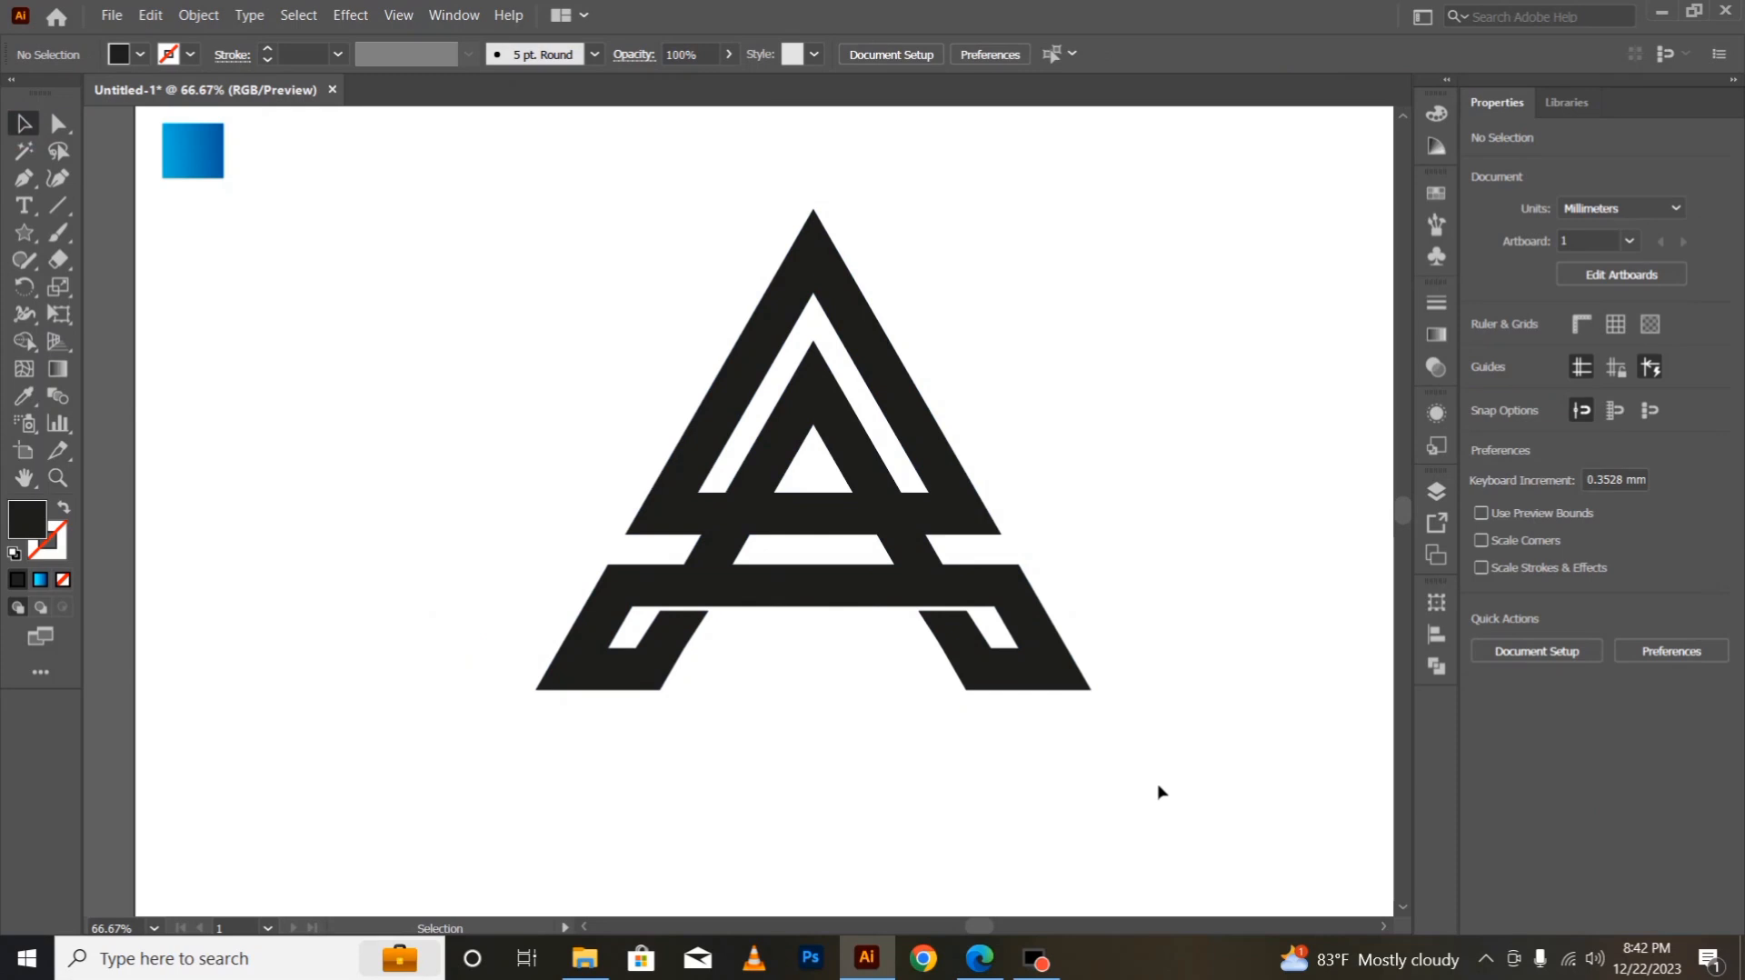
Step: Apply the sample square's blue gradient to the outer triangle with the Eyedropper
left_click(721, 383)
key("i")
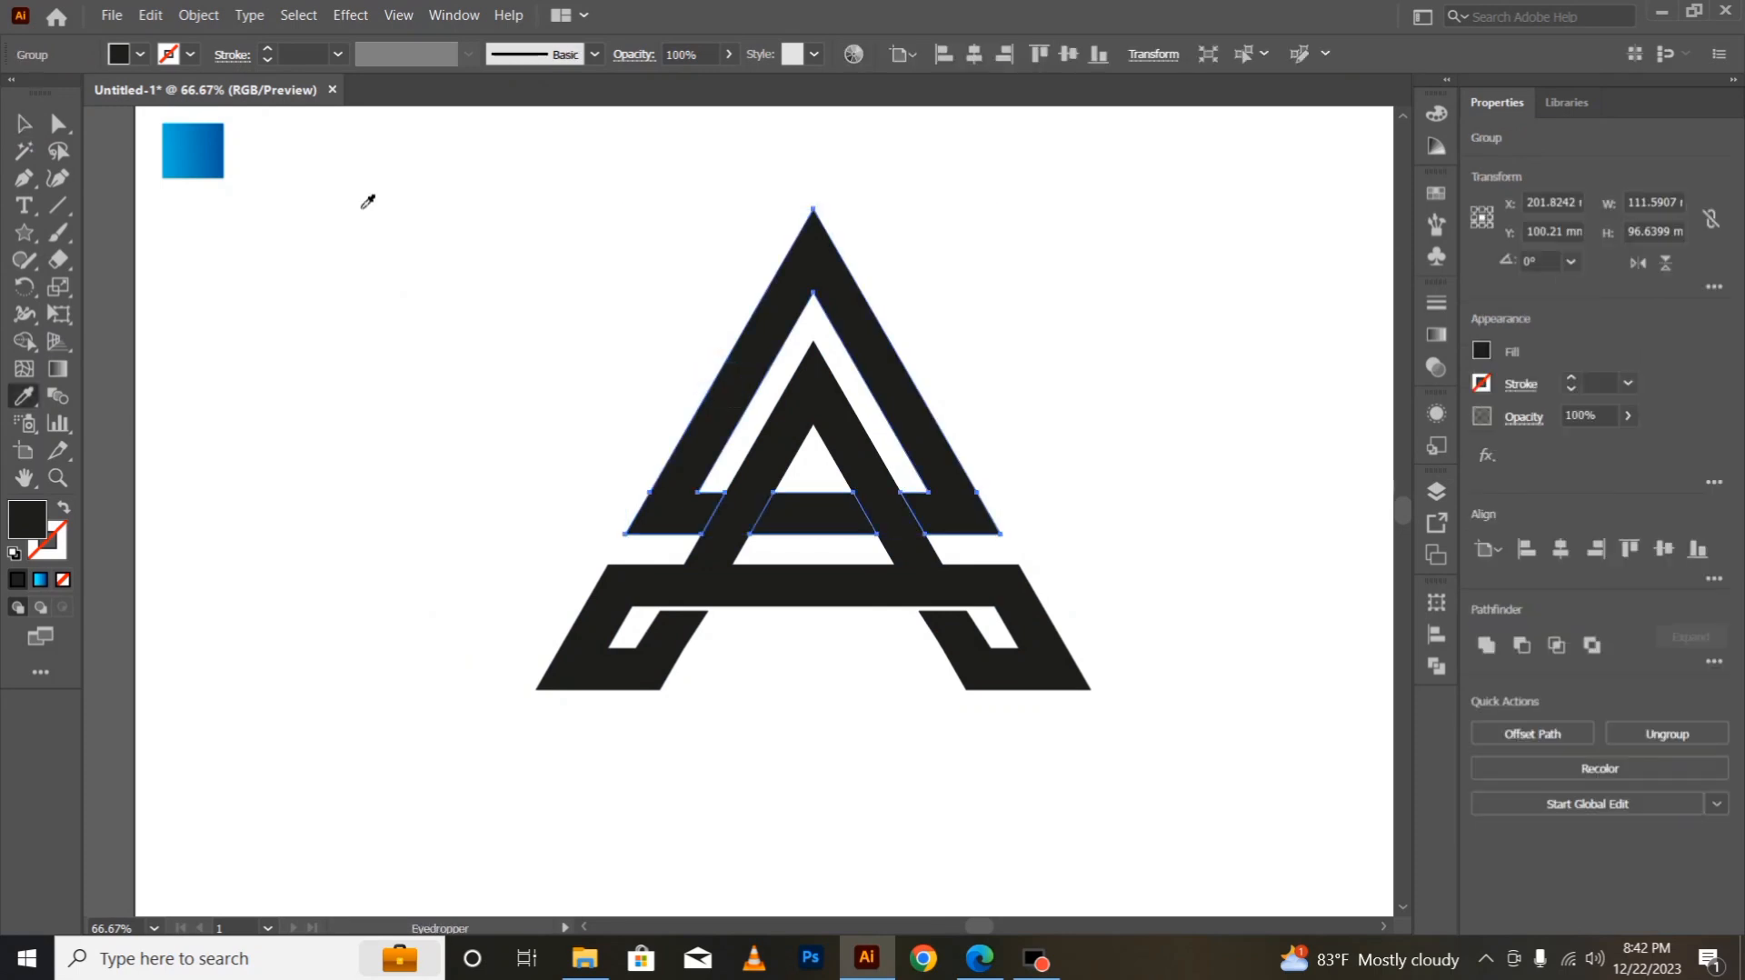
left_click(218, 149)
left_click(25, 124)
left_click(344, 475)
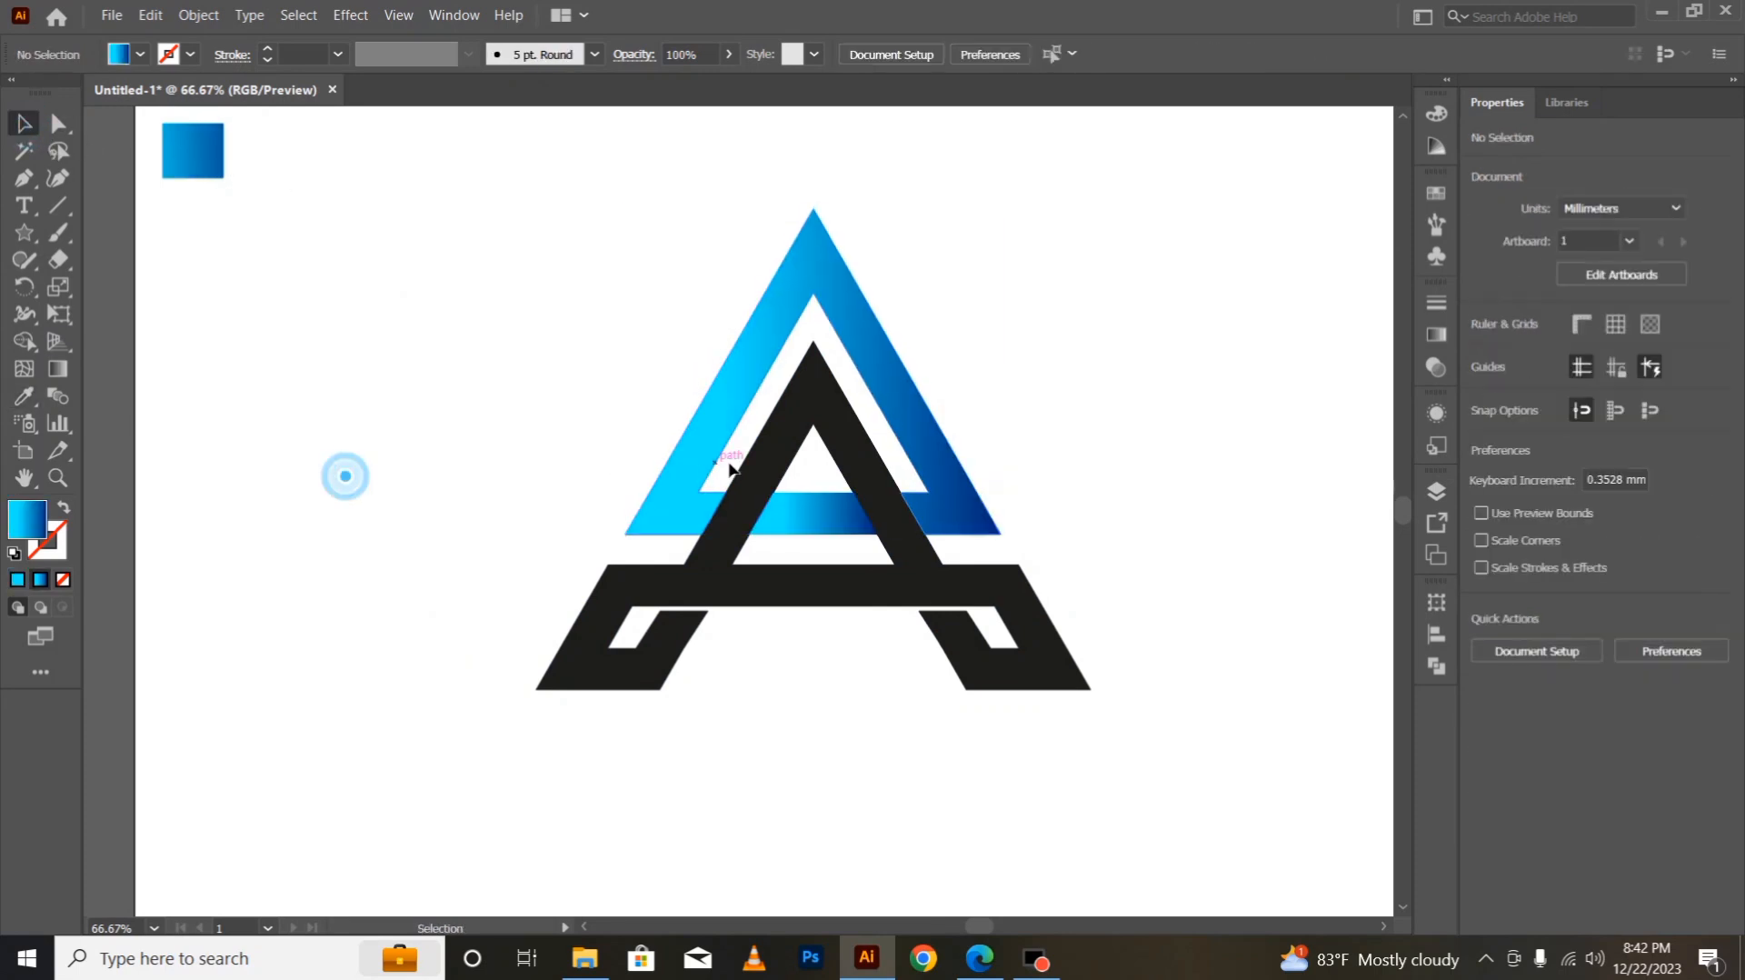
Step: Apply the sample square's blue gradient to the inner triangle and the lower frame with the Eyedropper
left_click(740, 471)
key("i")
left_click(177, 156)
left_click(272, 455, "ctrl")
left_click(624, 576, "ctrl")
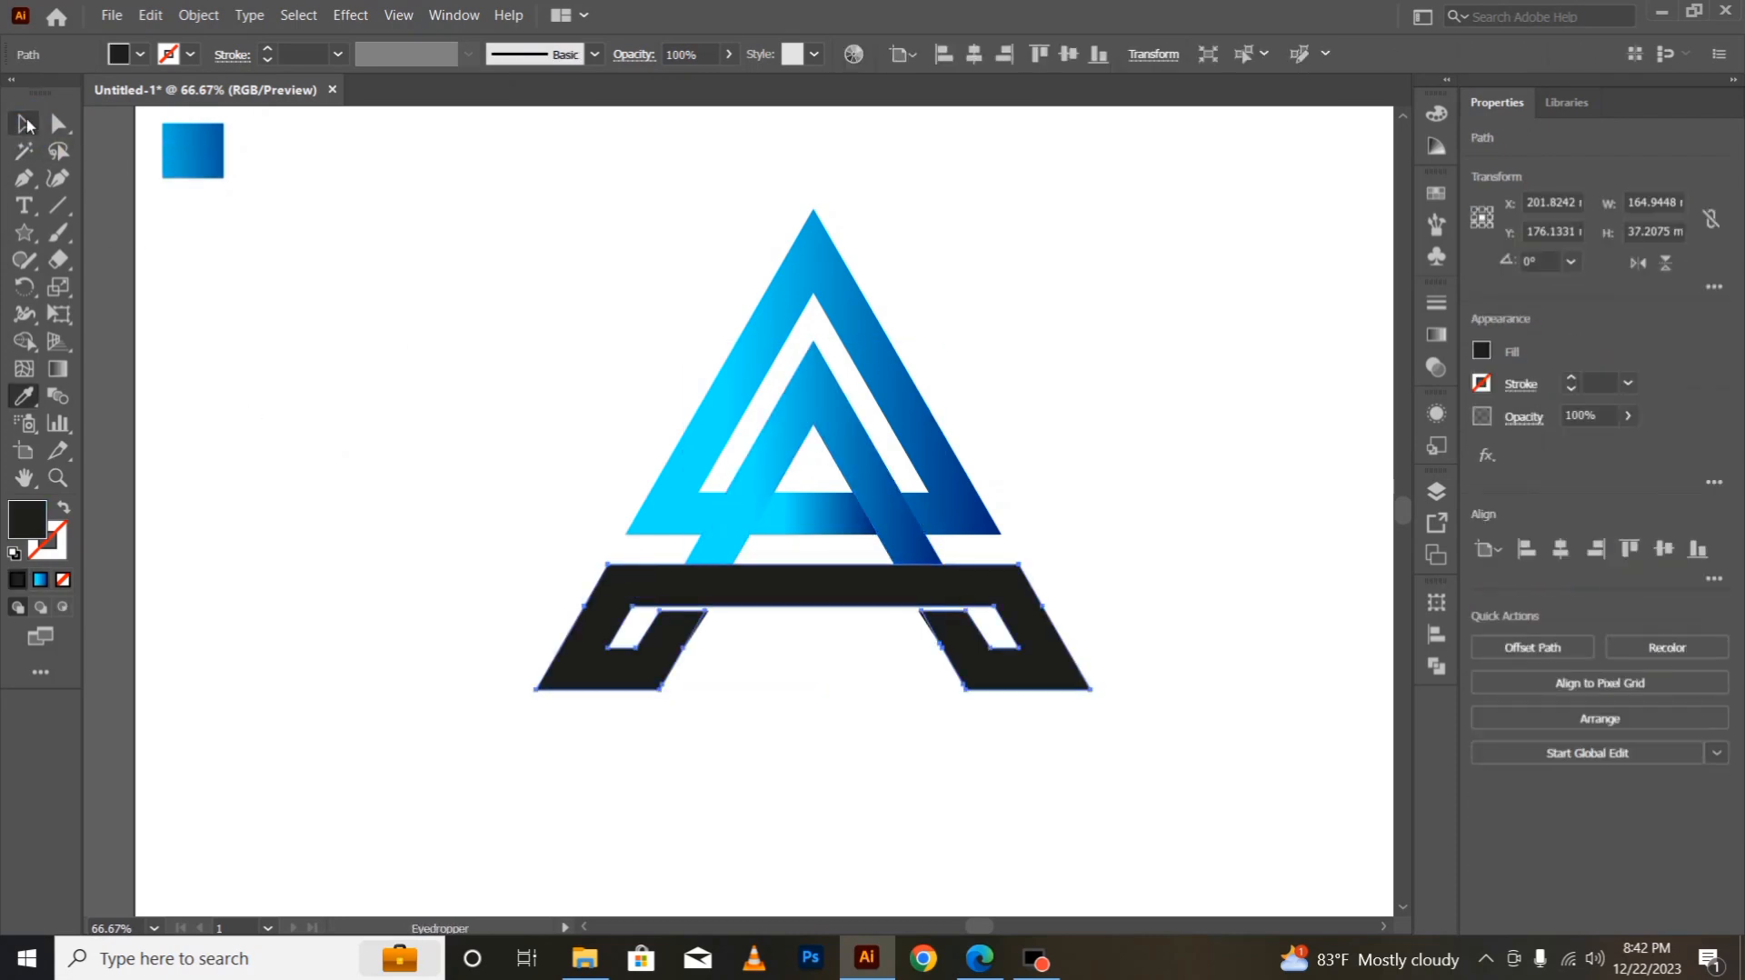
left_click(23, 122)
left_click(164, 398)
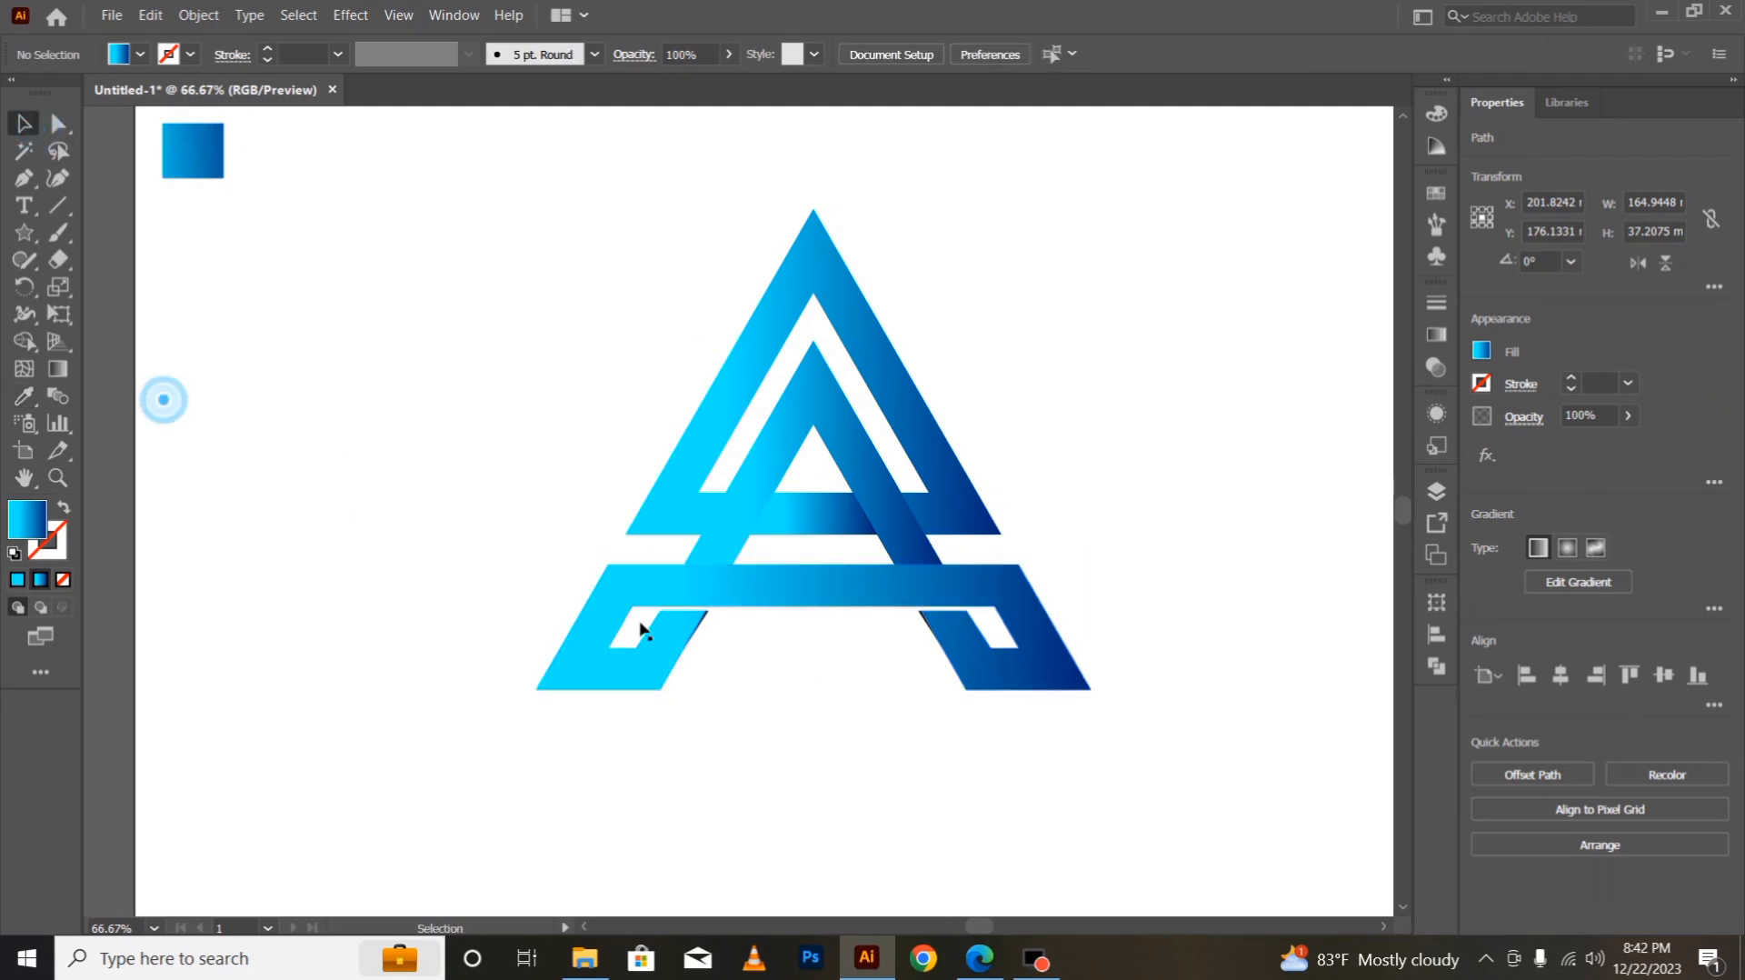
Step: Apply the Join command to the lower frame's path
left_click(705, 624)
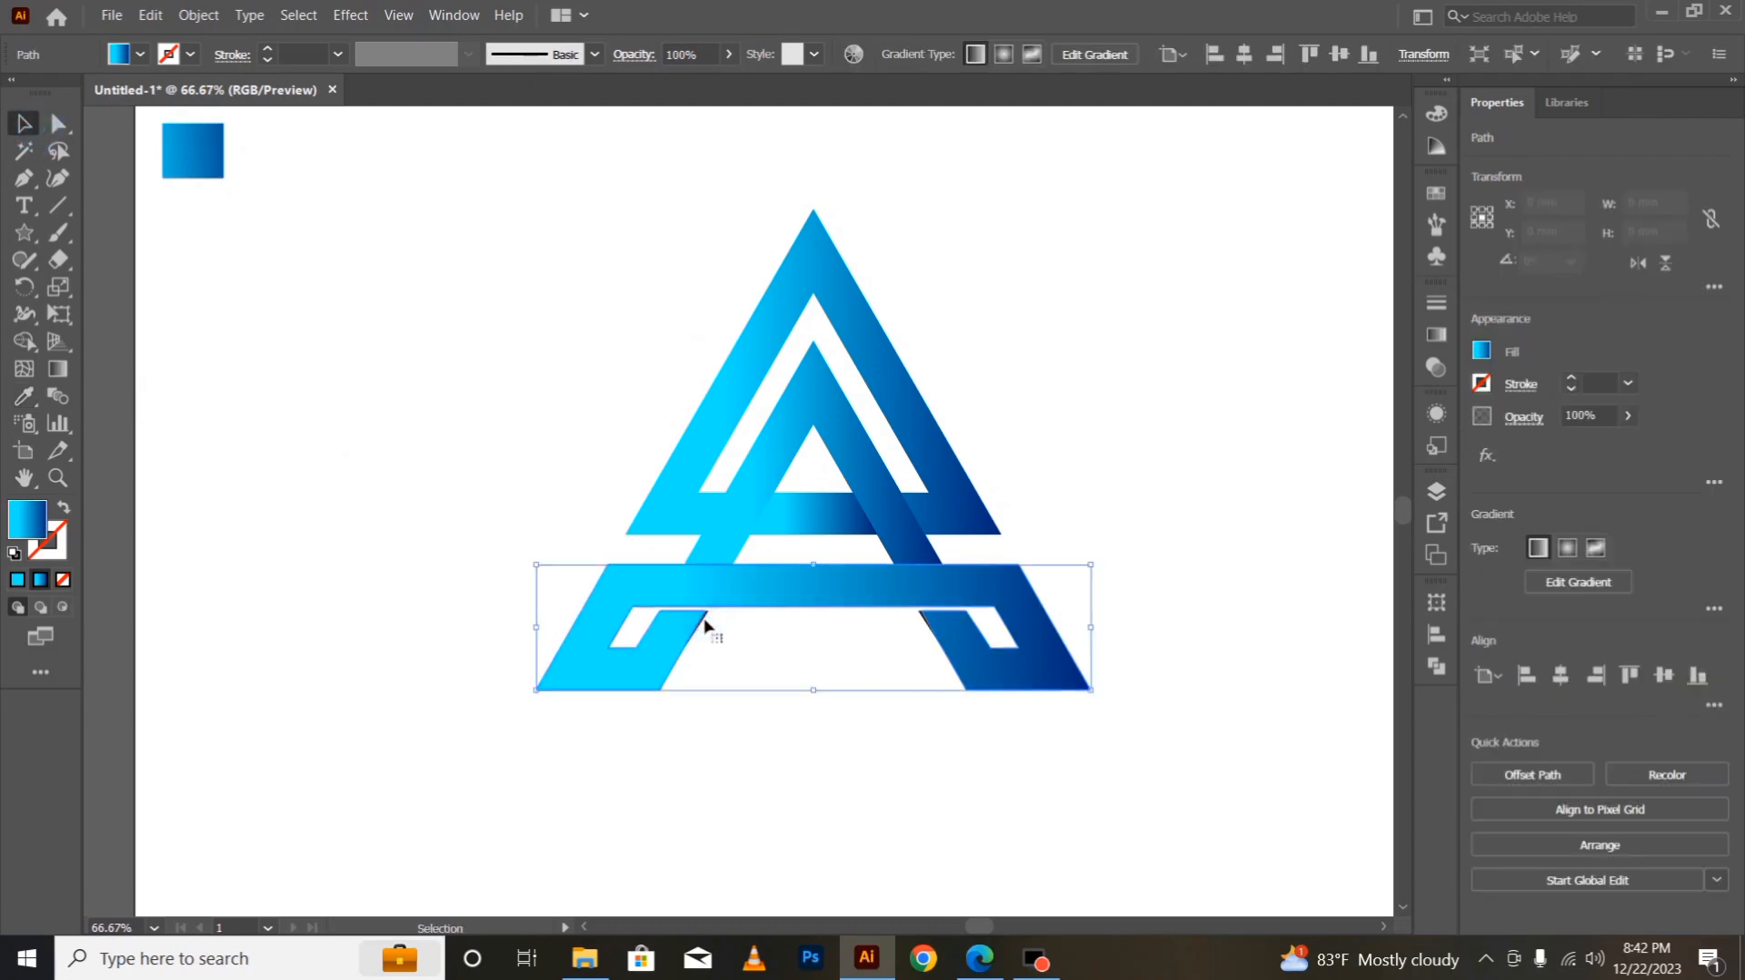
right_click(668, 680)
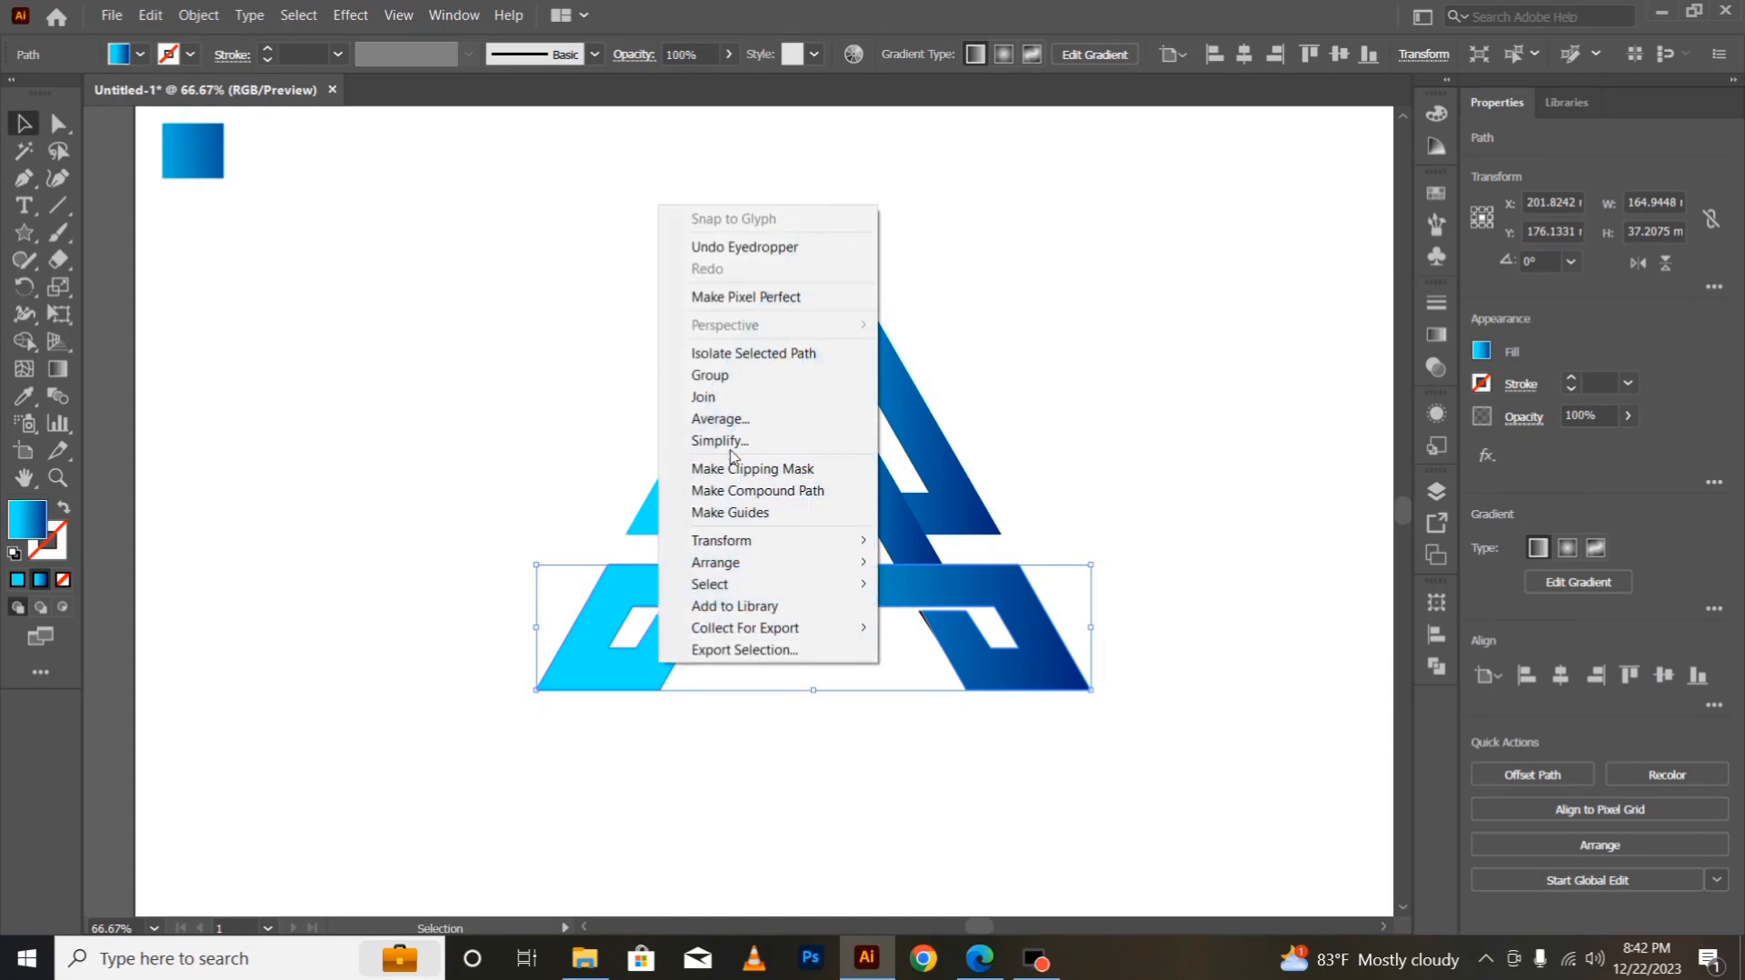
left_click(704, 396)
left_click(450, 668)
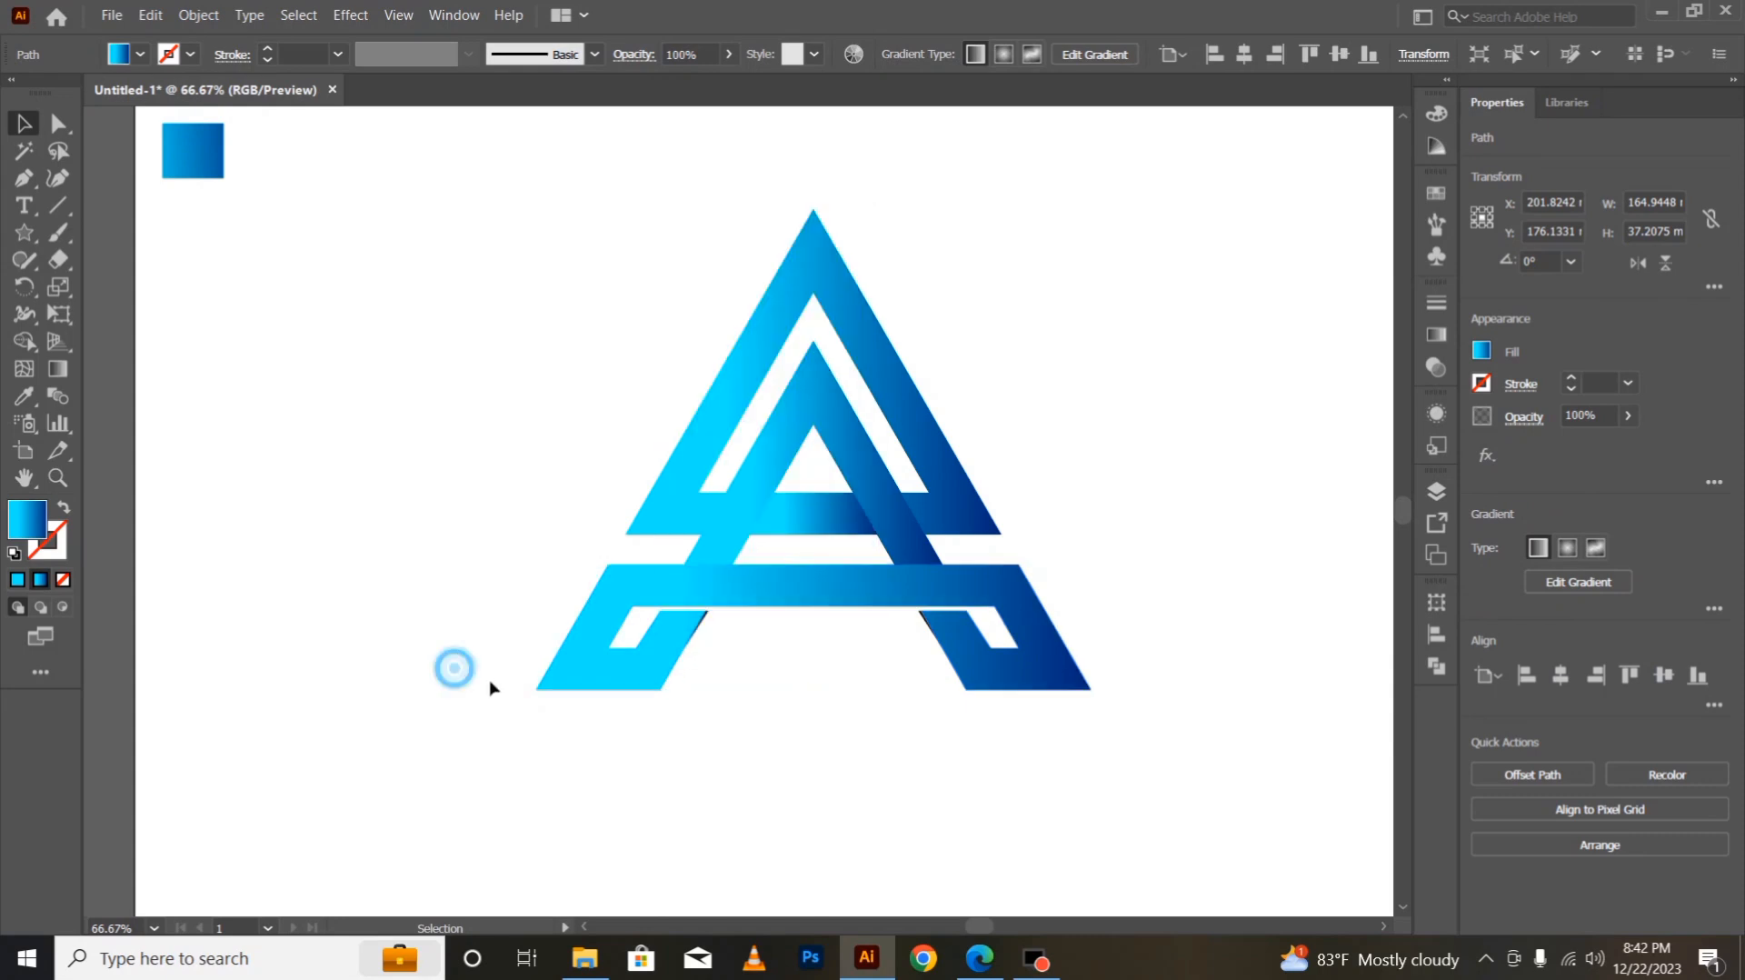
Step: Cut the three blue logo pieces, delete the leftover black shapes behind them, and paste the pieces back in front
left_click(630, 666)
left_click(727, 477, "shift")
left_click(717, 446, "shift")
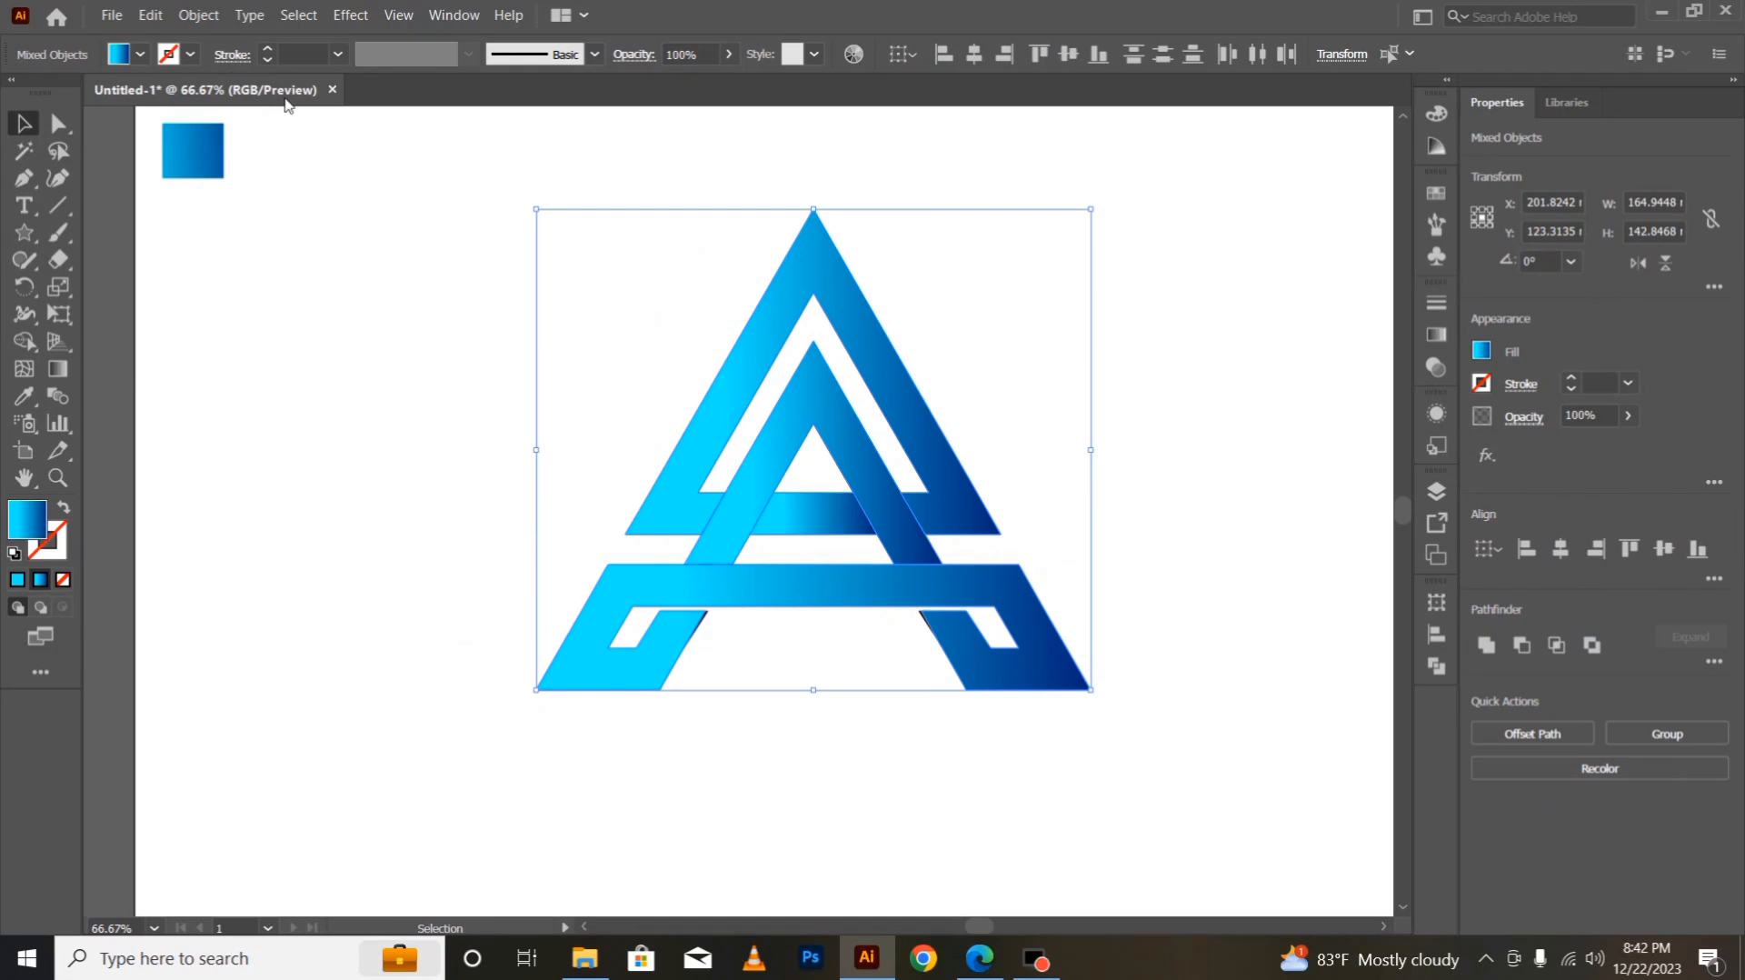
left_click(169, 18)
left_click(177, 90)
left_click_drag(531, 491, 1001, 754)
key("Delete")
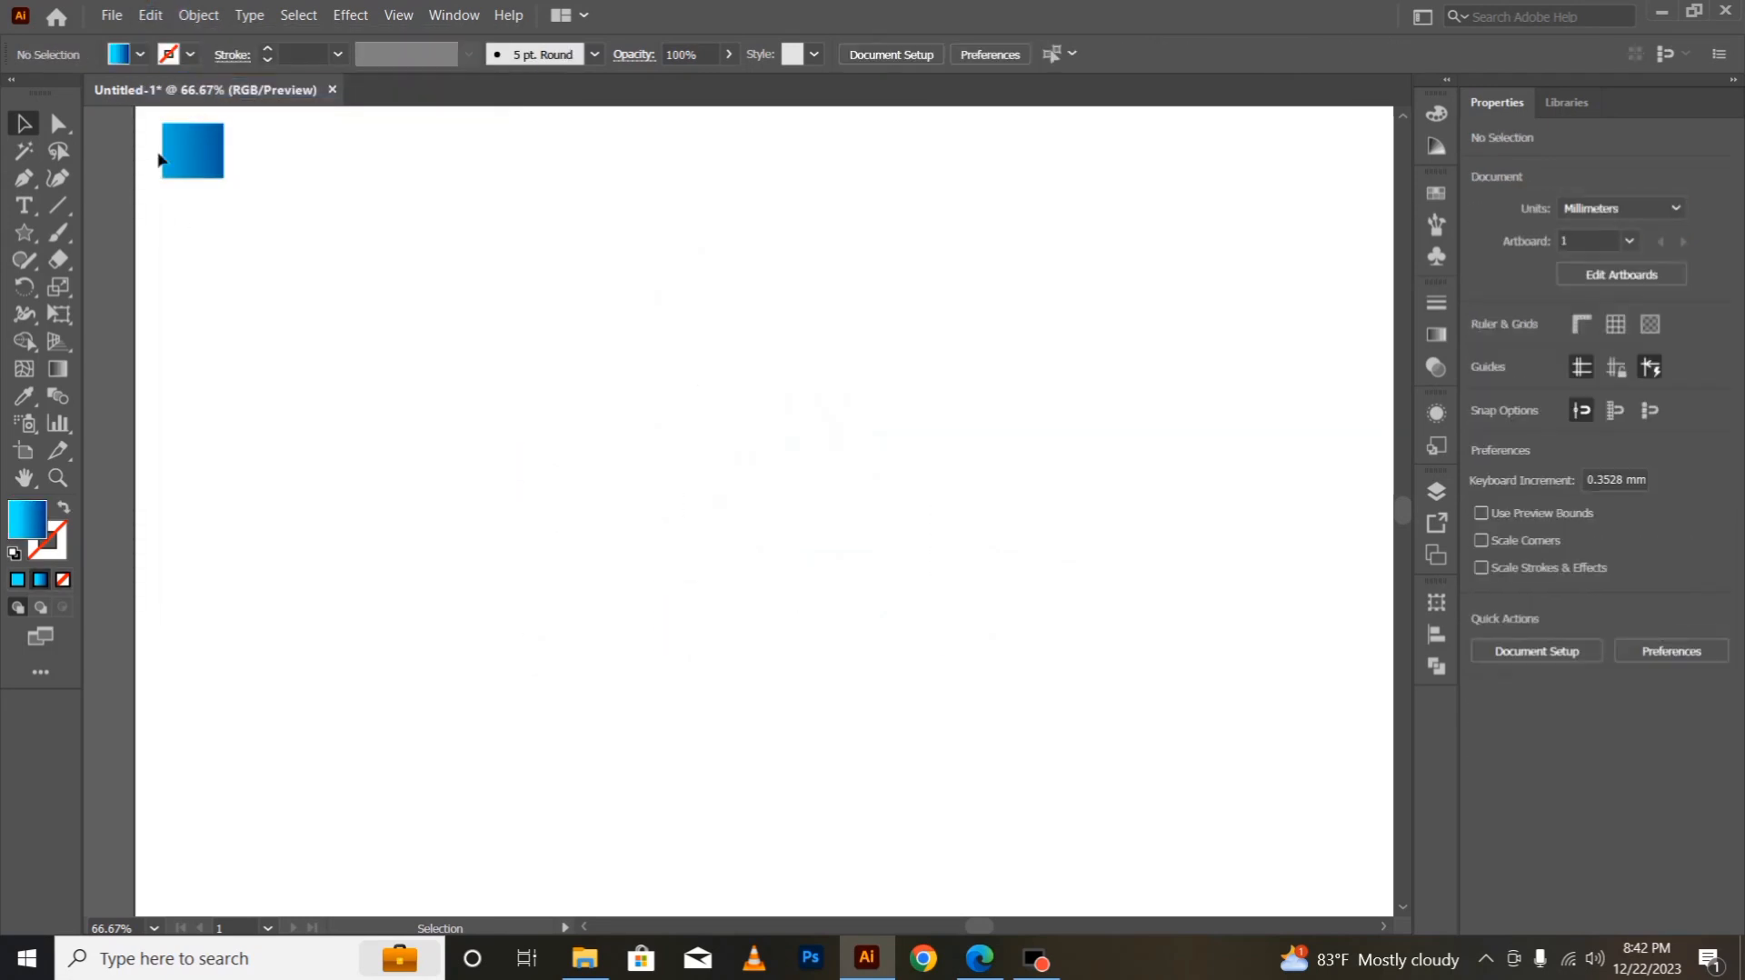
left_click(151, 15)
left_click(181, 128)
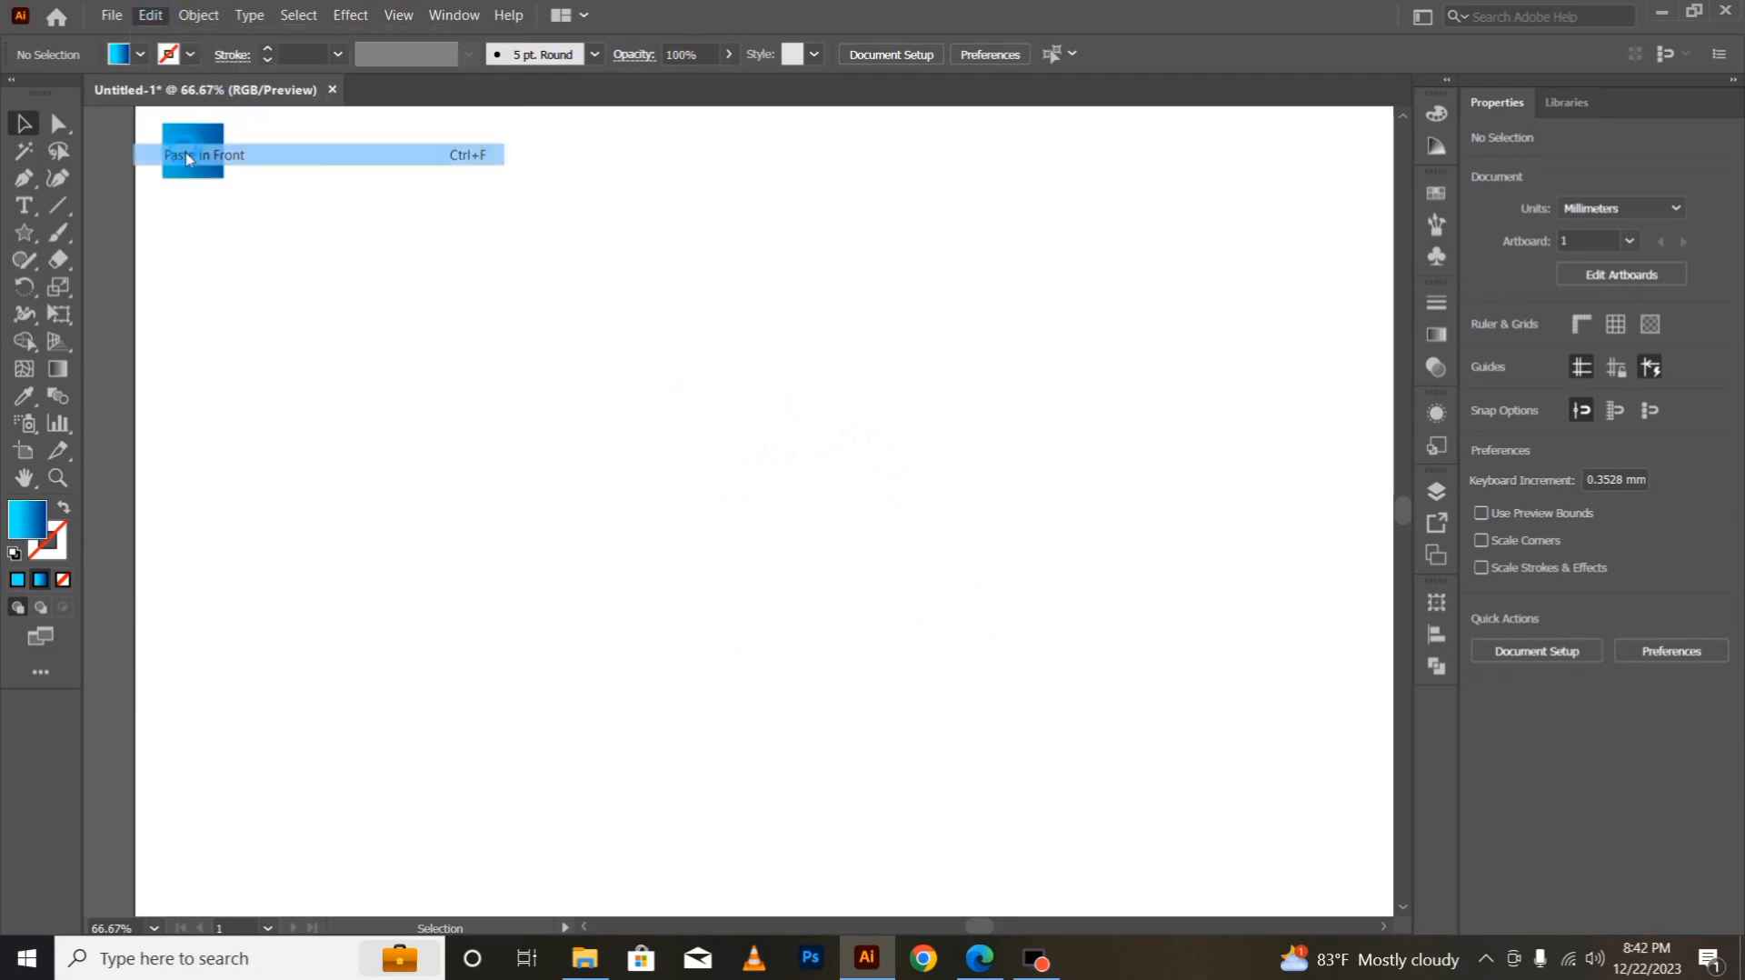
left_click(763, 783)
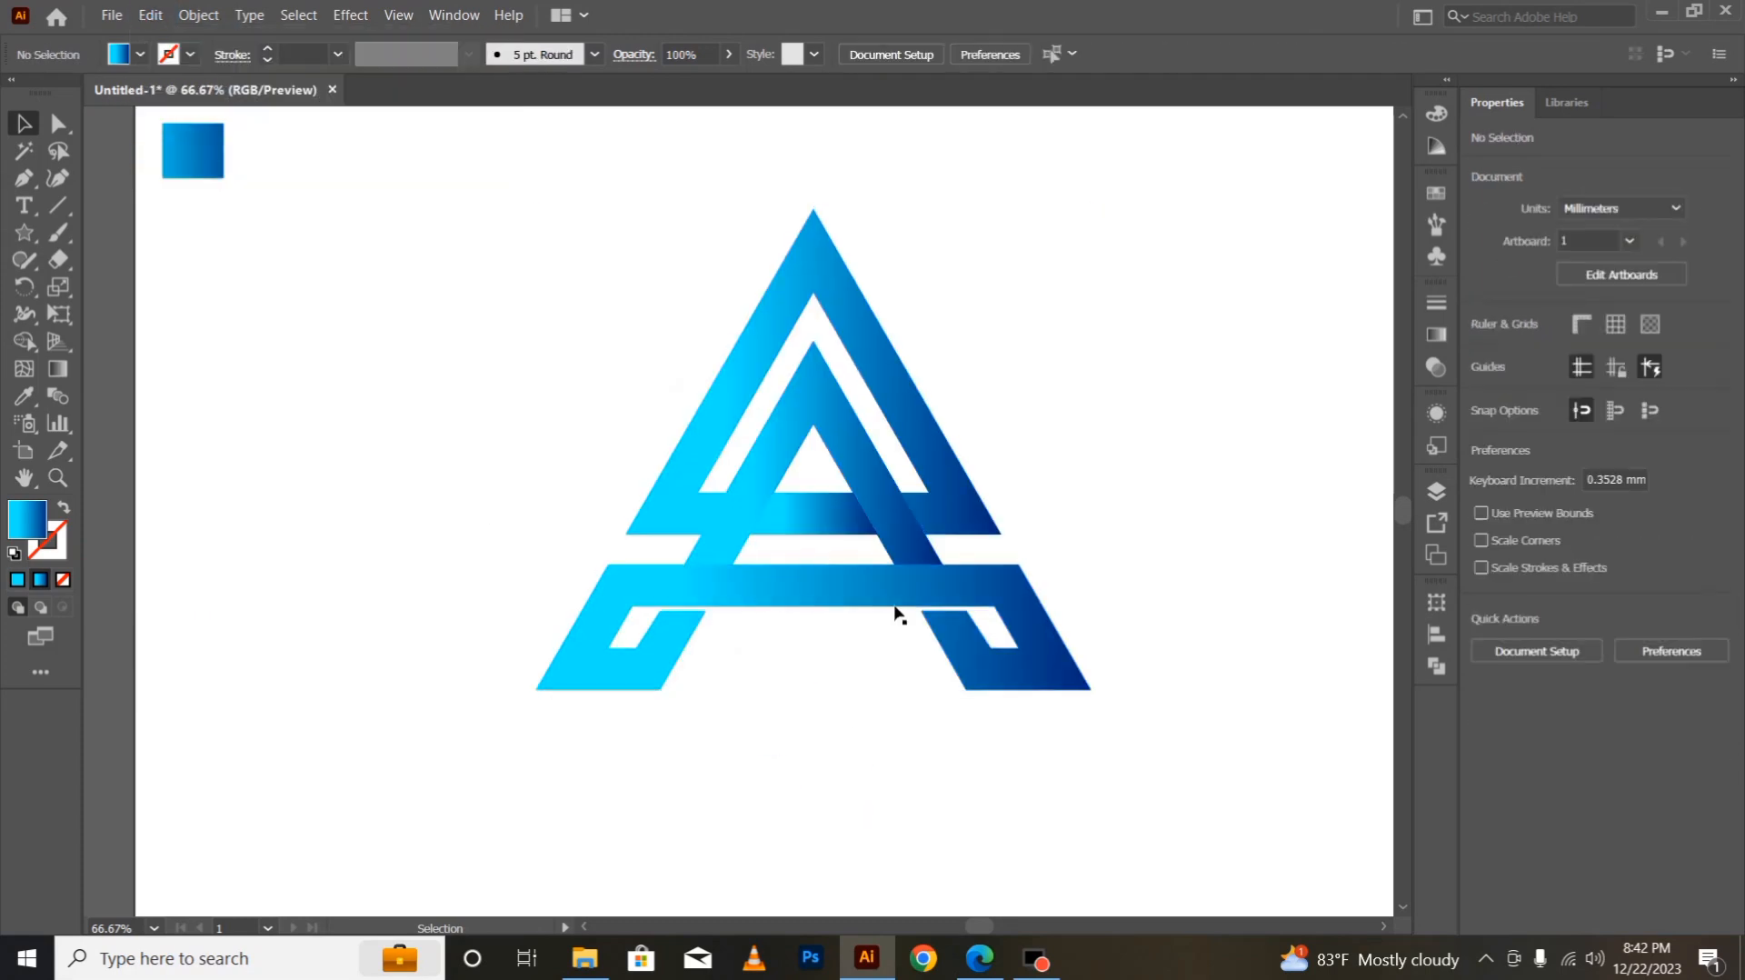
Step: Ungroup the outer triangle from its crossbar segment
left_click(666, 522)
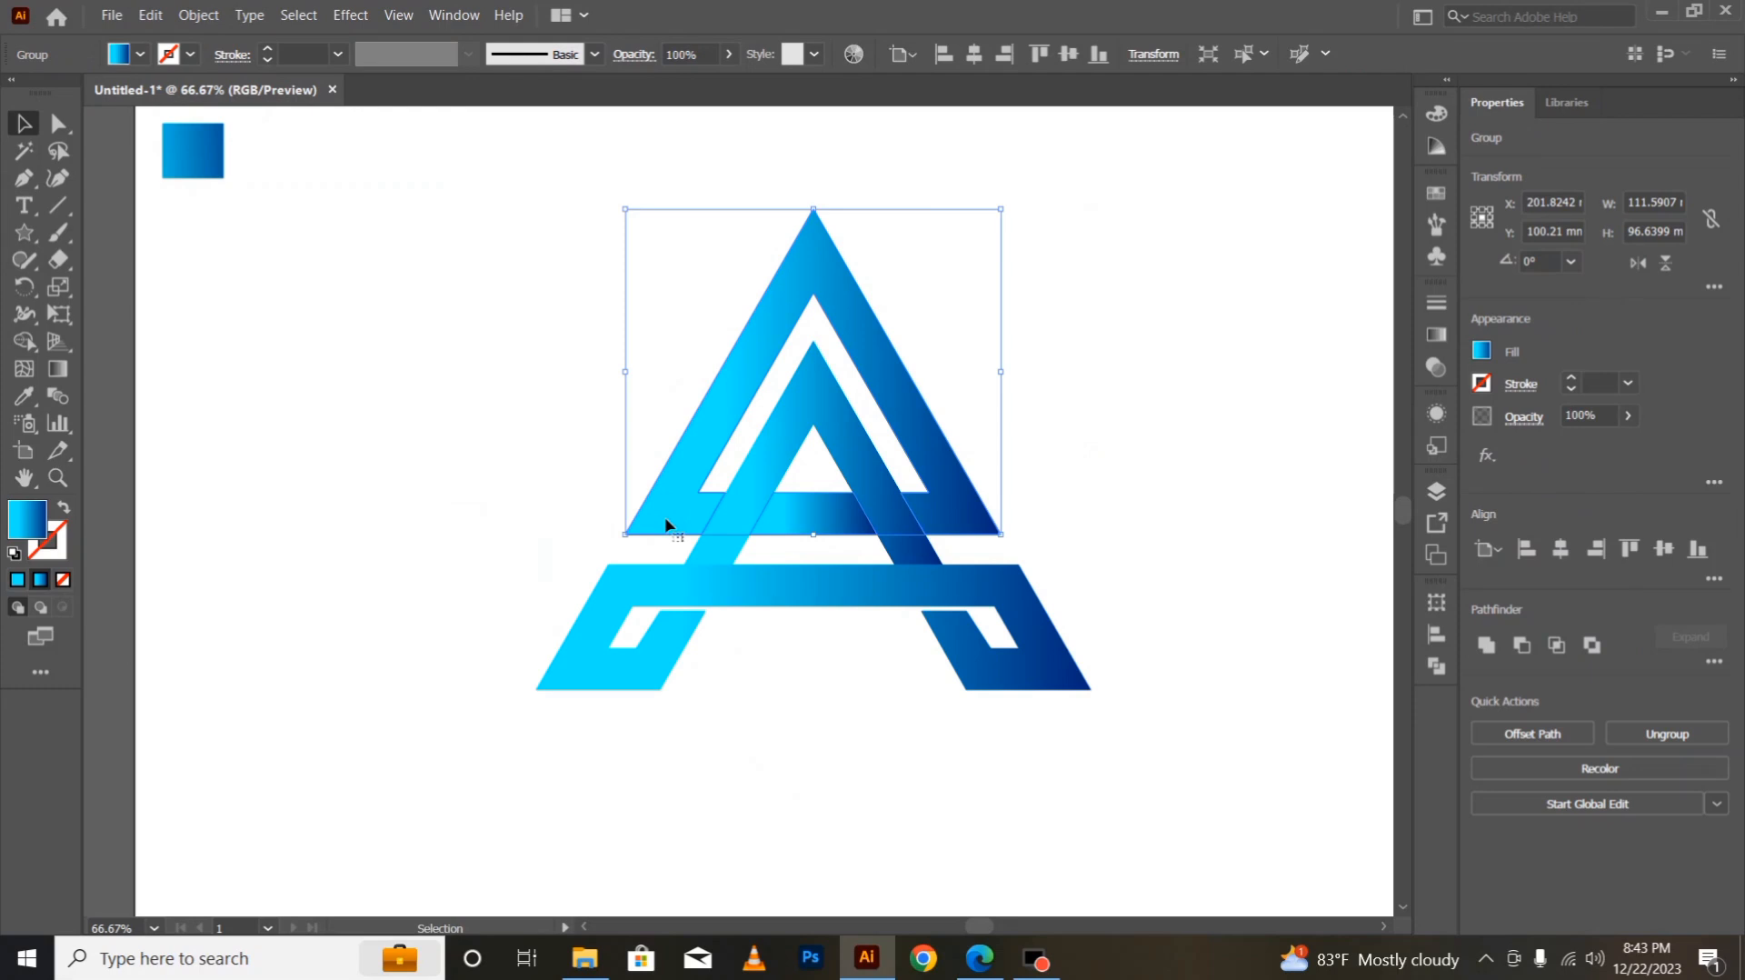
left_click(780, 693)
left_click(808, 509)
right_click(810, 512)
left_click(870, 678)
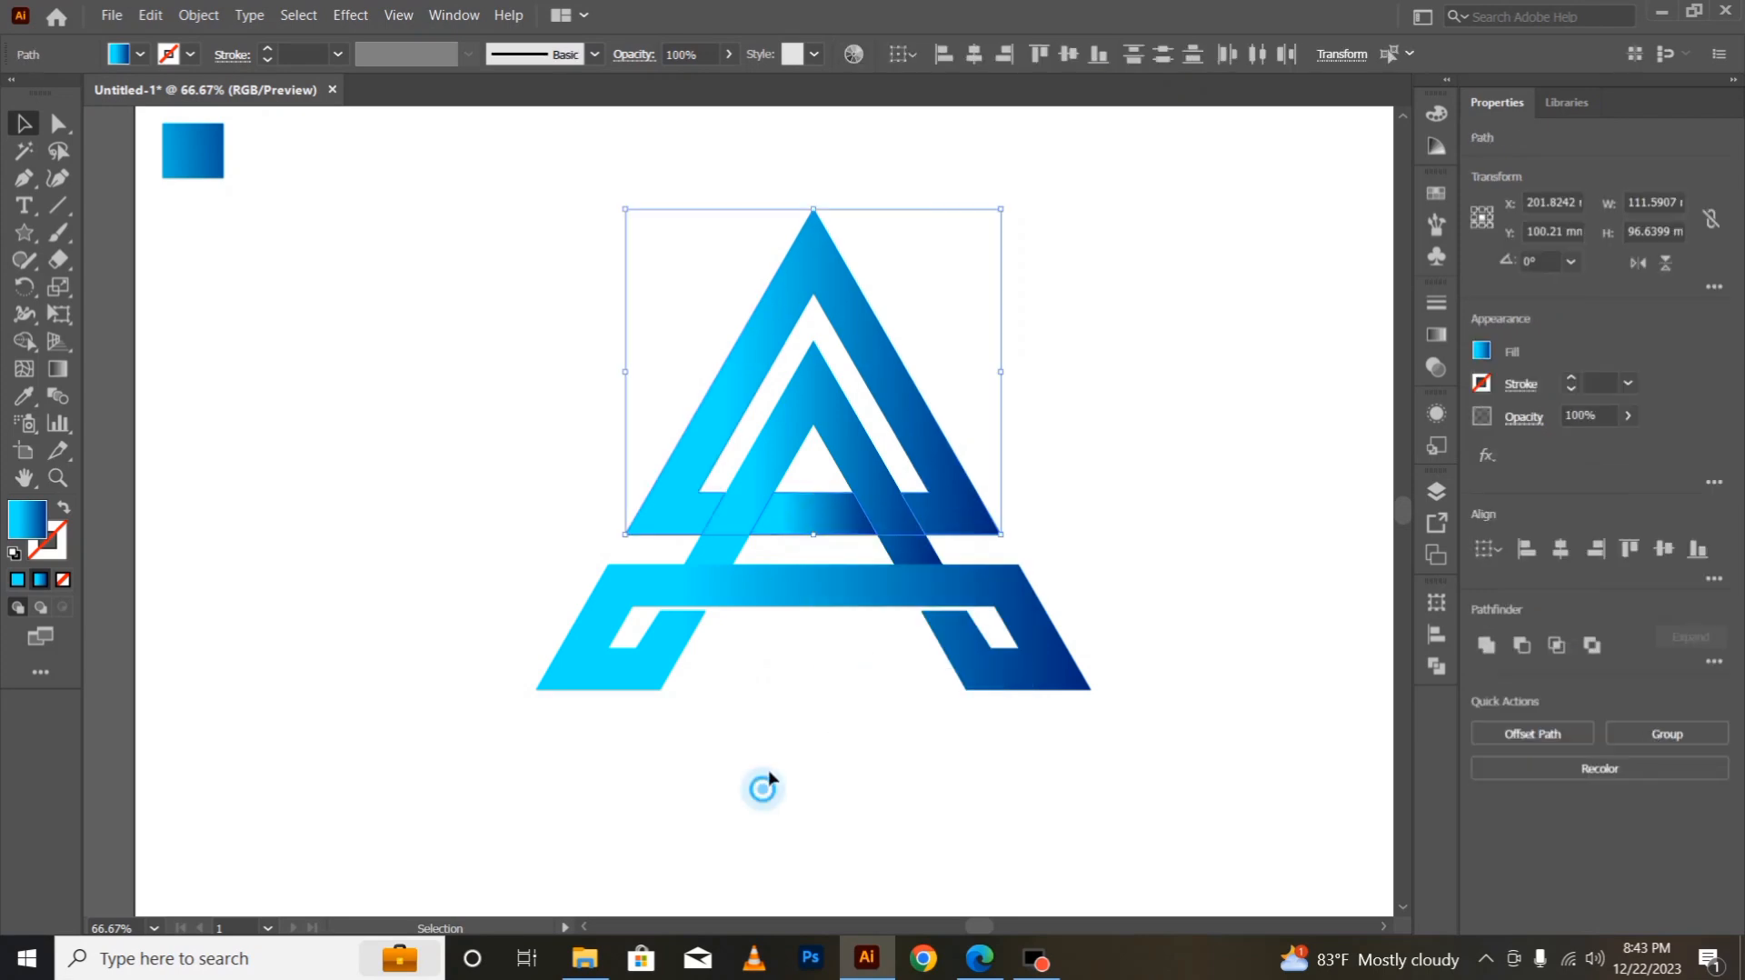
left_click(767, 790)
Step: Redraw the outer triangle's gradient with the Gradient tool, slanting from light blue at left to dark blue at lower right
left_click(699, 492)
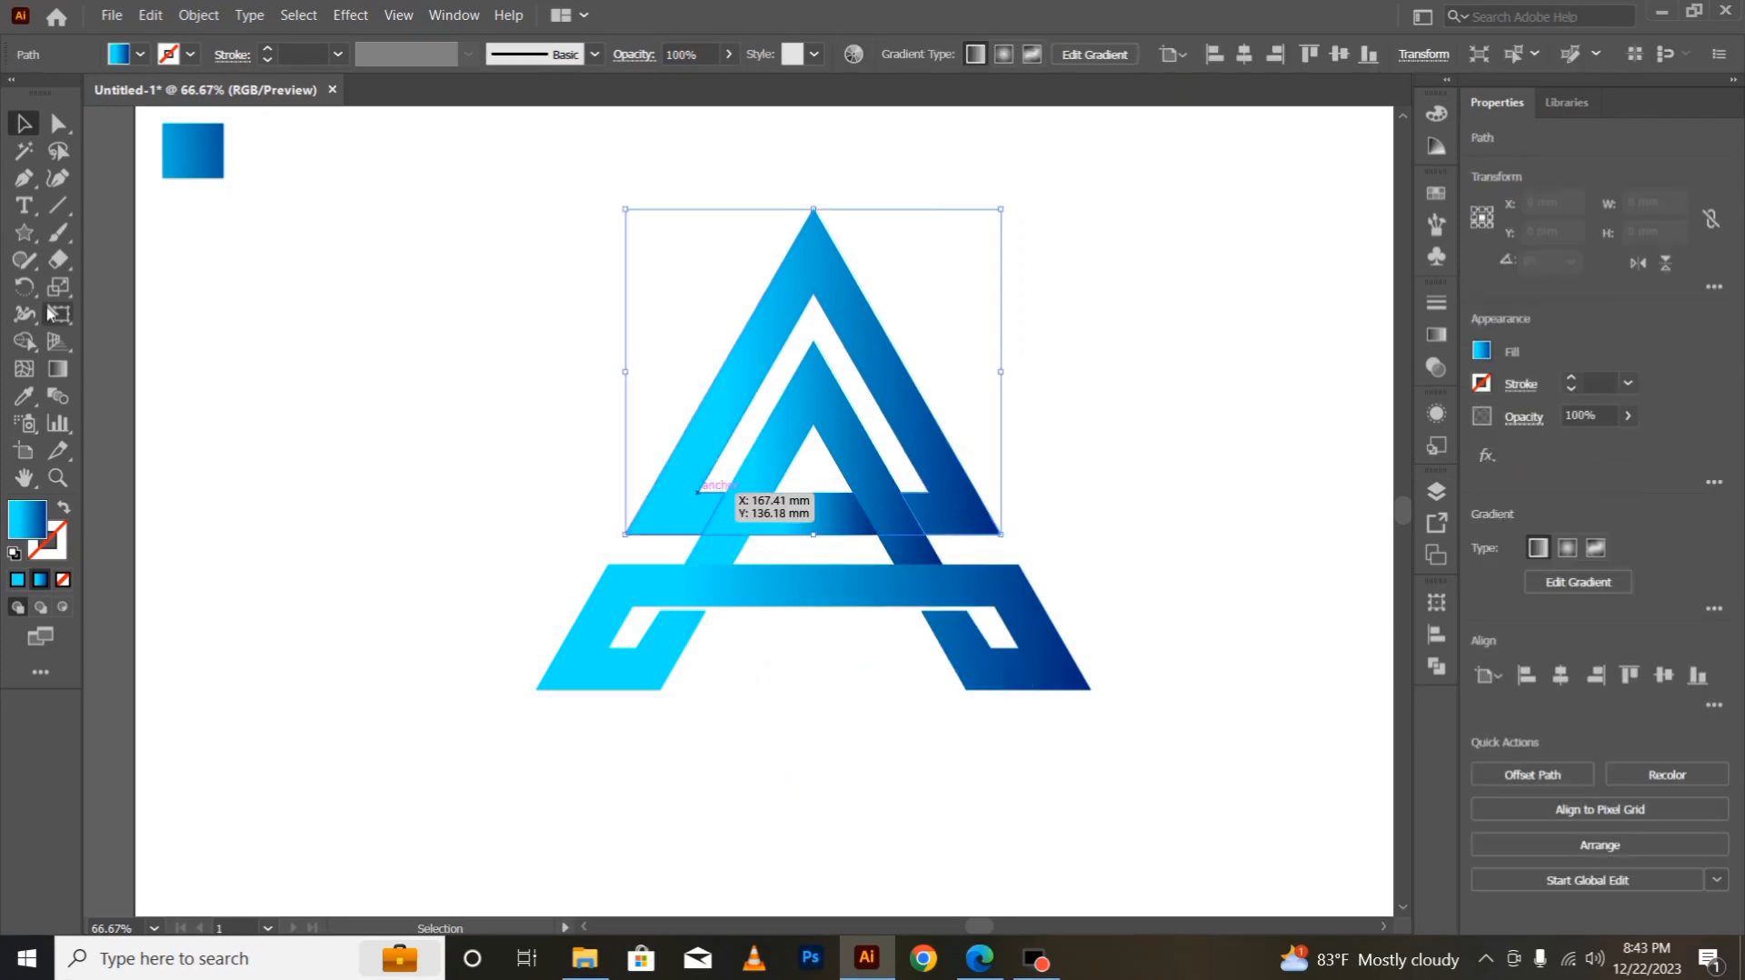
left_click(69, 369)
mouse_move(798, 170)
left_mouse_down()
mouse_move(787, 518)
mouse_move(807, 502)
left_mouse_up()
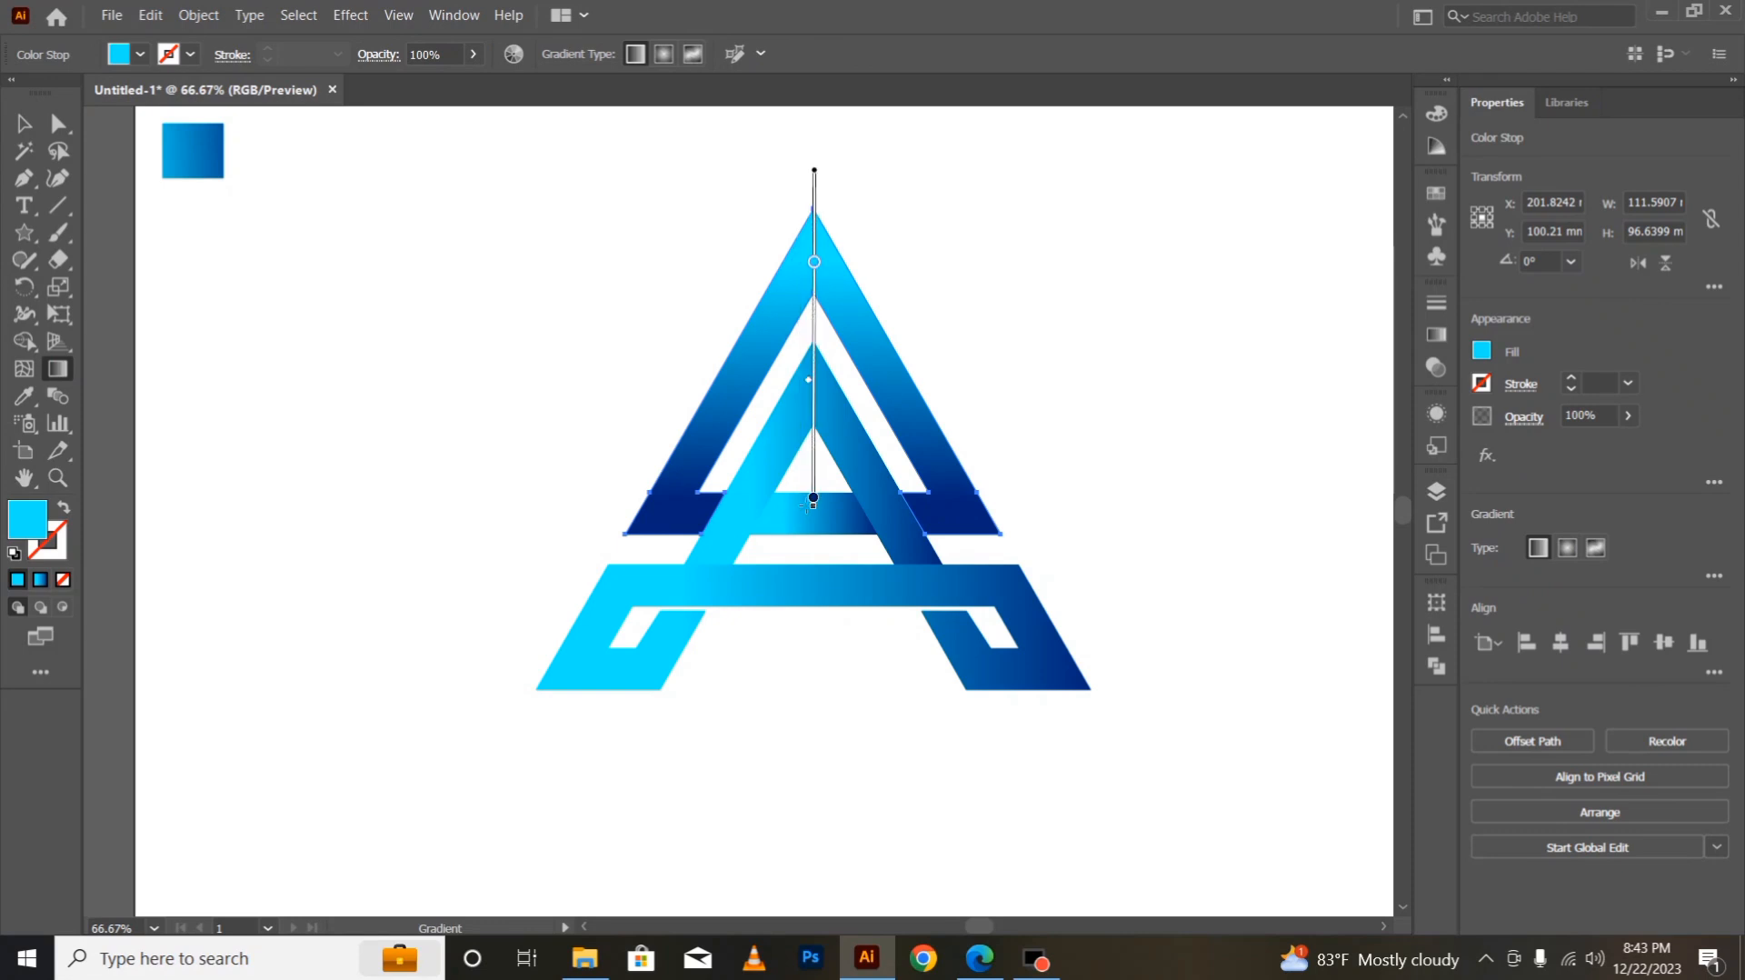
mouse_move(825, 790)
left_mouse_down()
mouse_move(876, 233)
mouse_move(866, 274)
mouse_move(843, 245)
mouse_move(815, 254)
left_mouse_up()
mouse_move(525, 314)
left_mouse_down()
mouse_move(1102, 506)
mouse_move(988, 436)
mouse_move(976, 363)
mouse_move(931, 364)
mouse_move(925, 405)
left_mouse_up()
left_click(22, 118)
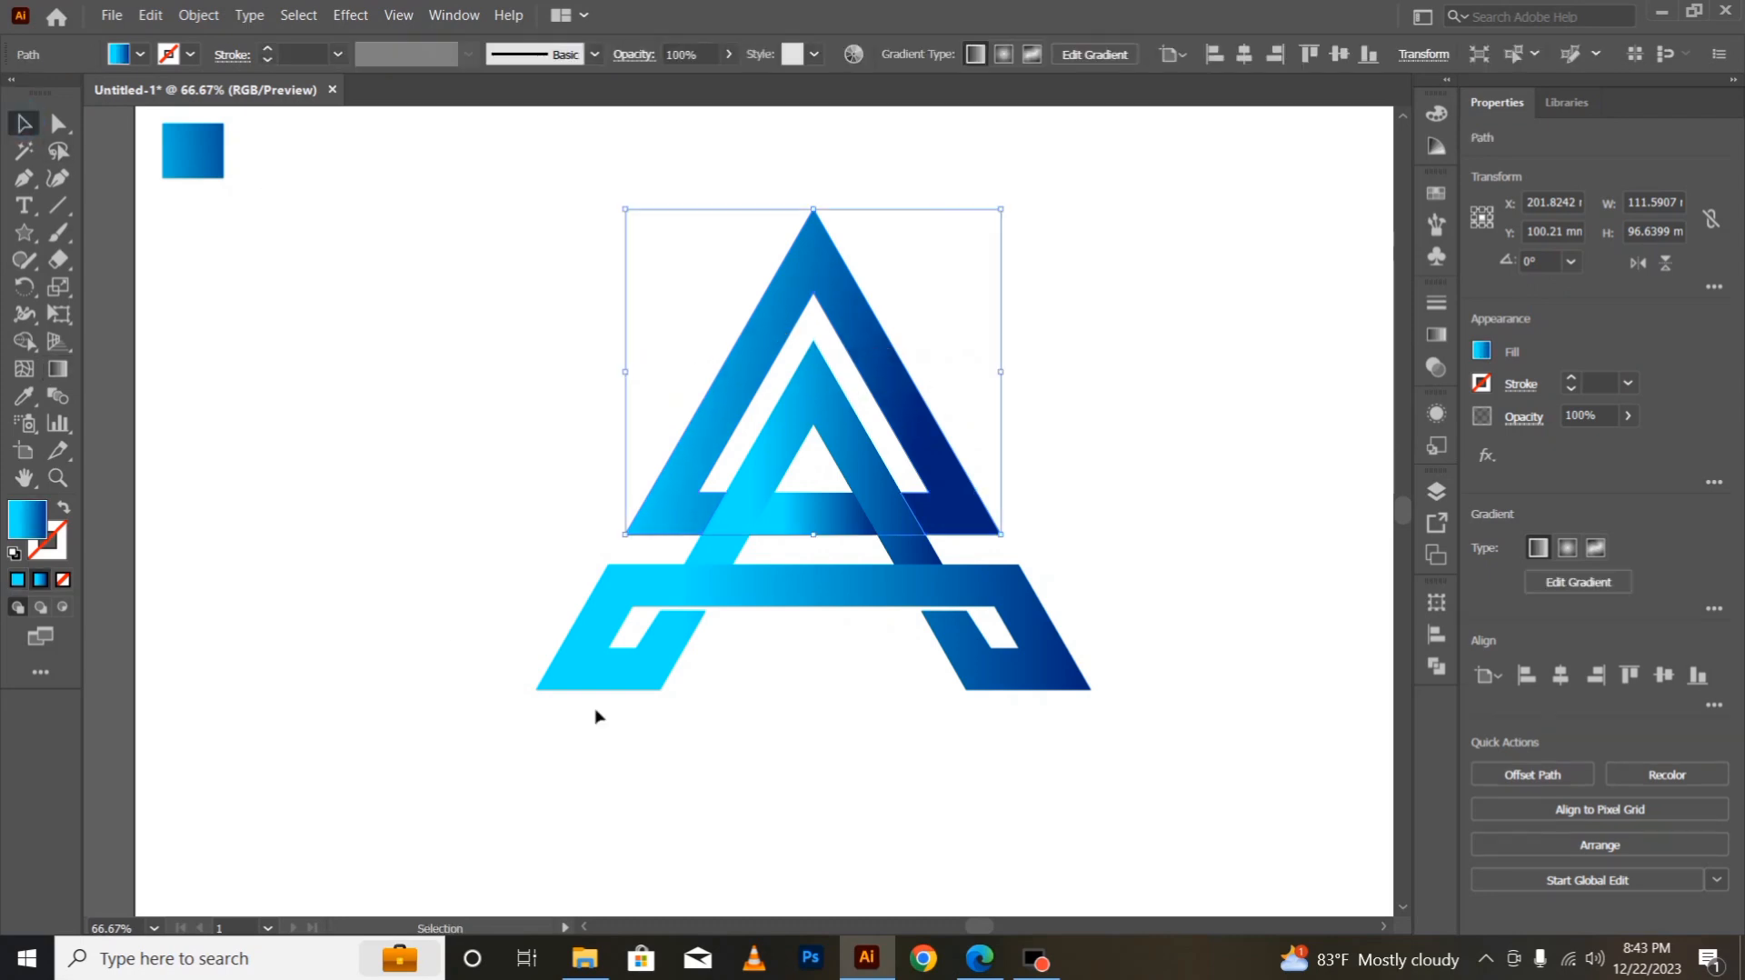
Step: Reverse the inner triangle's gradient direction, running diagonally from light blue at its lower right to dark blue at its left leg
left_click(739, 743)
left_click(742, 498)
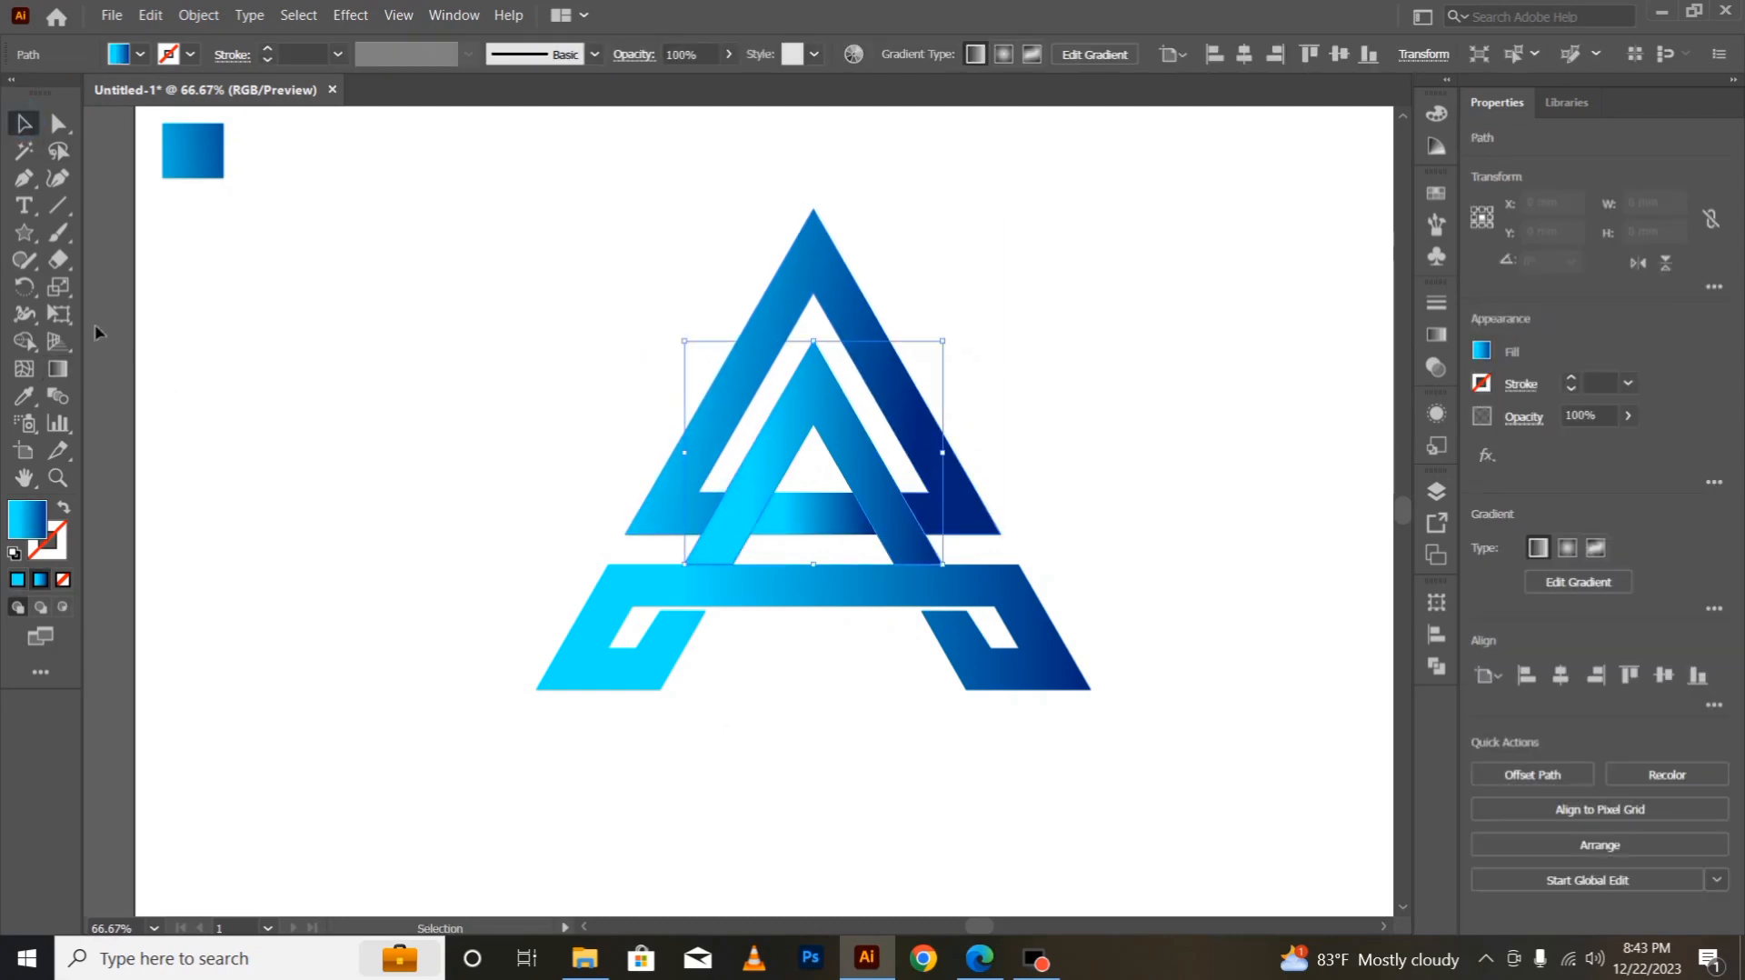
left_click(60, 368)
mouse_move(1102, 511)
left_mouse_down()
mouse_move(934, 478)
mouse_move(702, 389)
mouse_move(758, 383)
mouse_move(722, 359)
mouse_move(756, 379)
left_mouse_up()
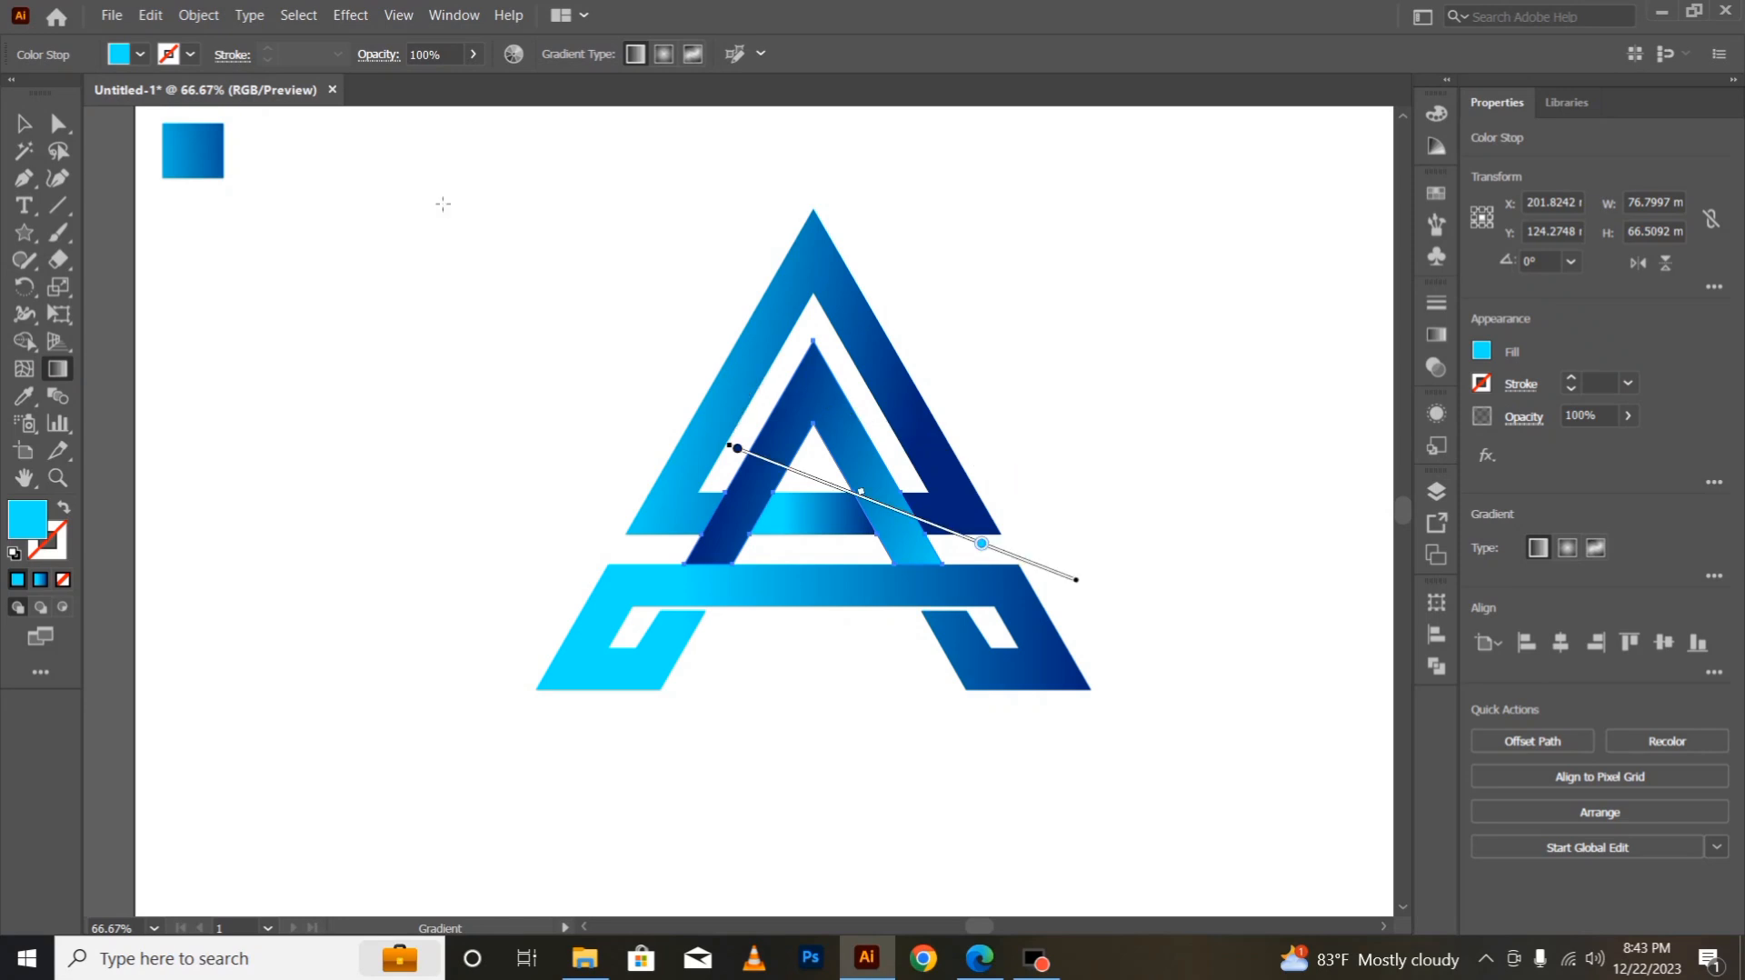
left_click(24, 124)
left_click(709, 693)
Step: Redraw the gradient of the crossbar segment inside the inner triangle, rising slightly to the right from light to dark blue
left_click(782, 516)
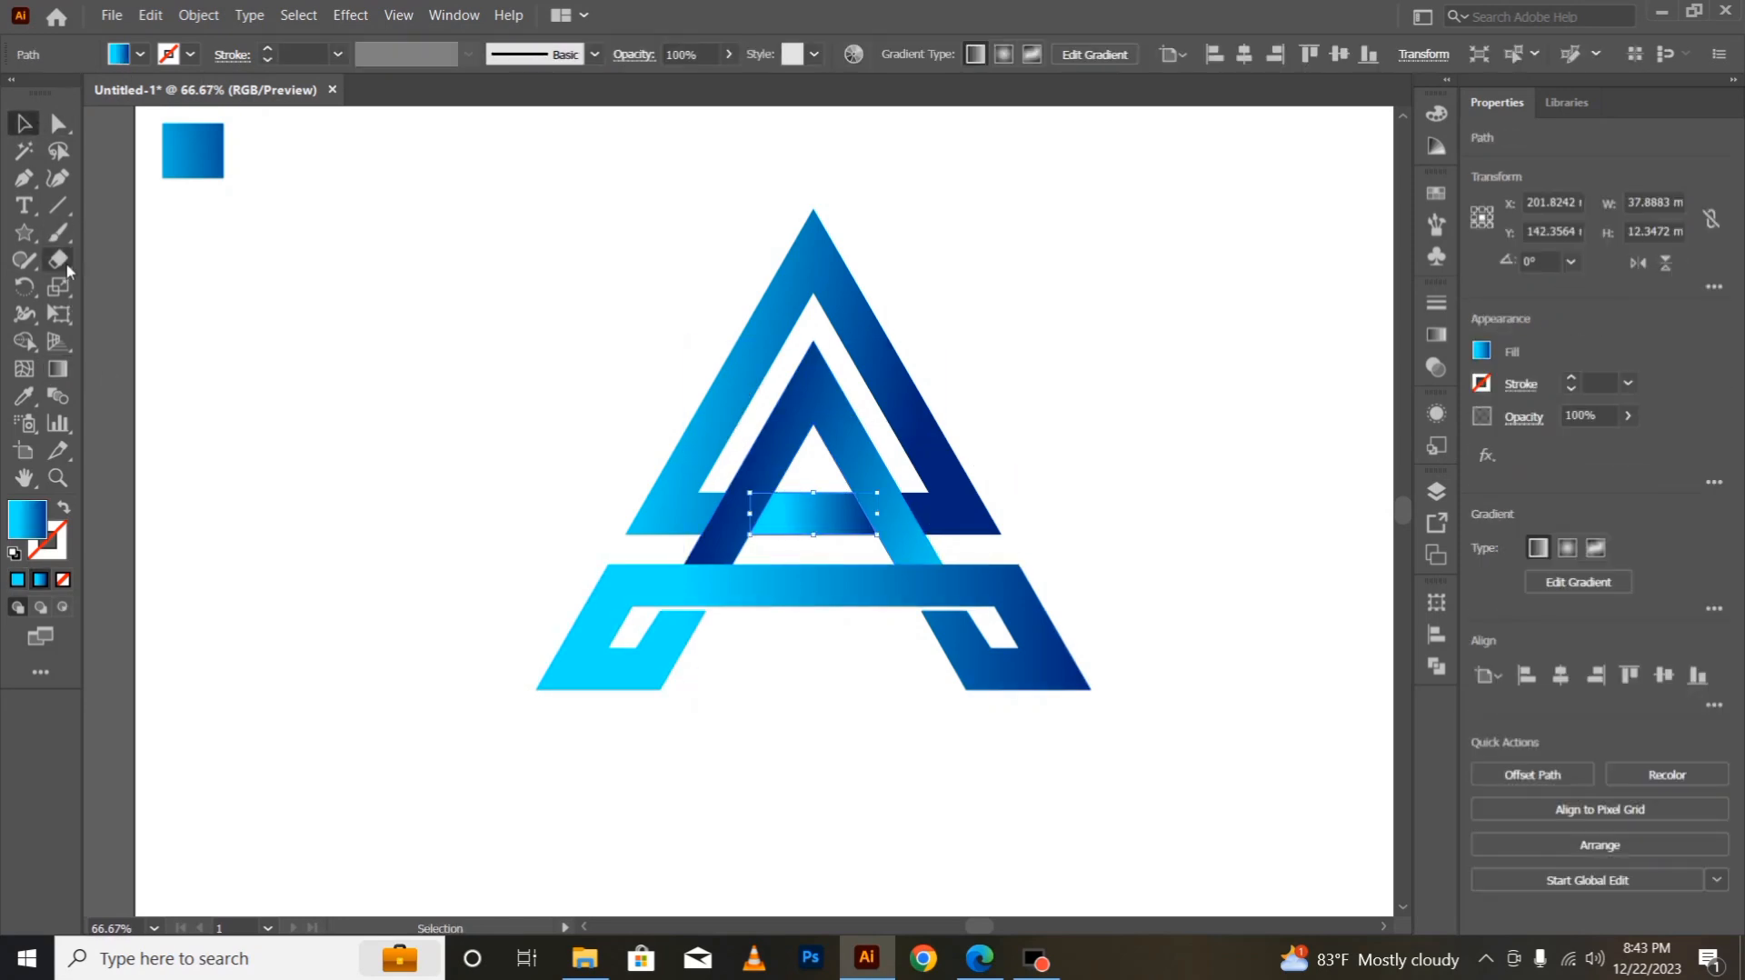
left_click(58, 368)
left_click_drag(505, 535, 827, 428)
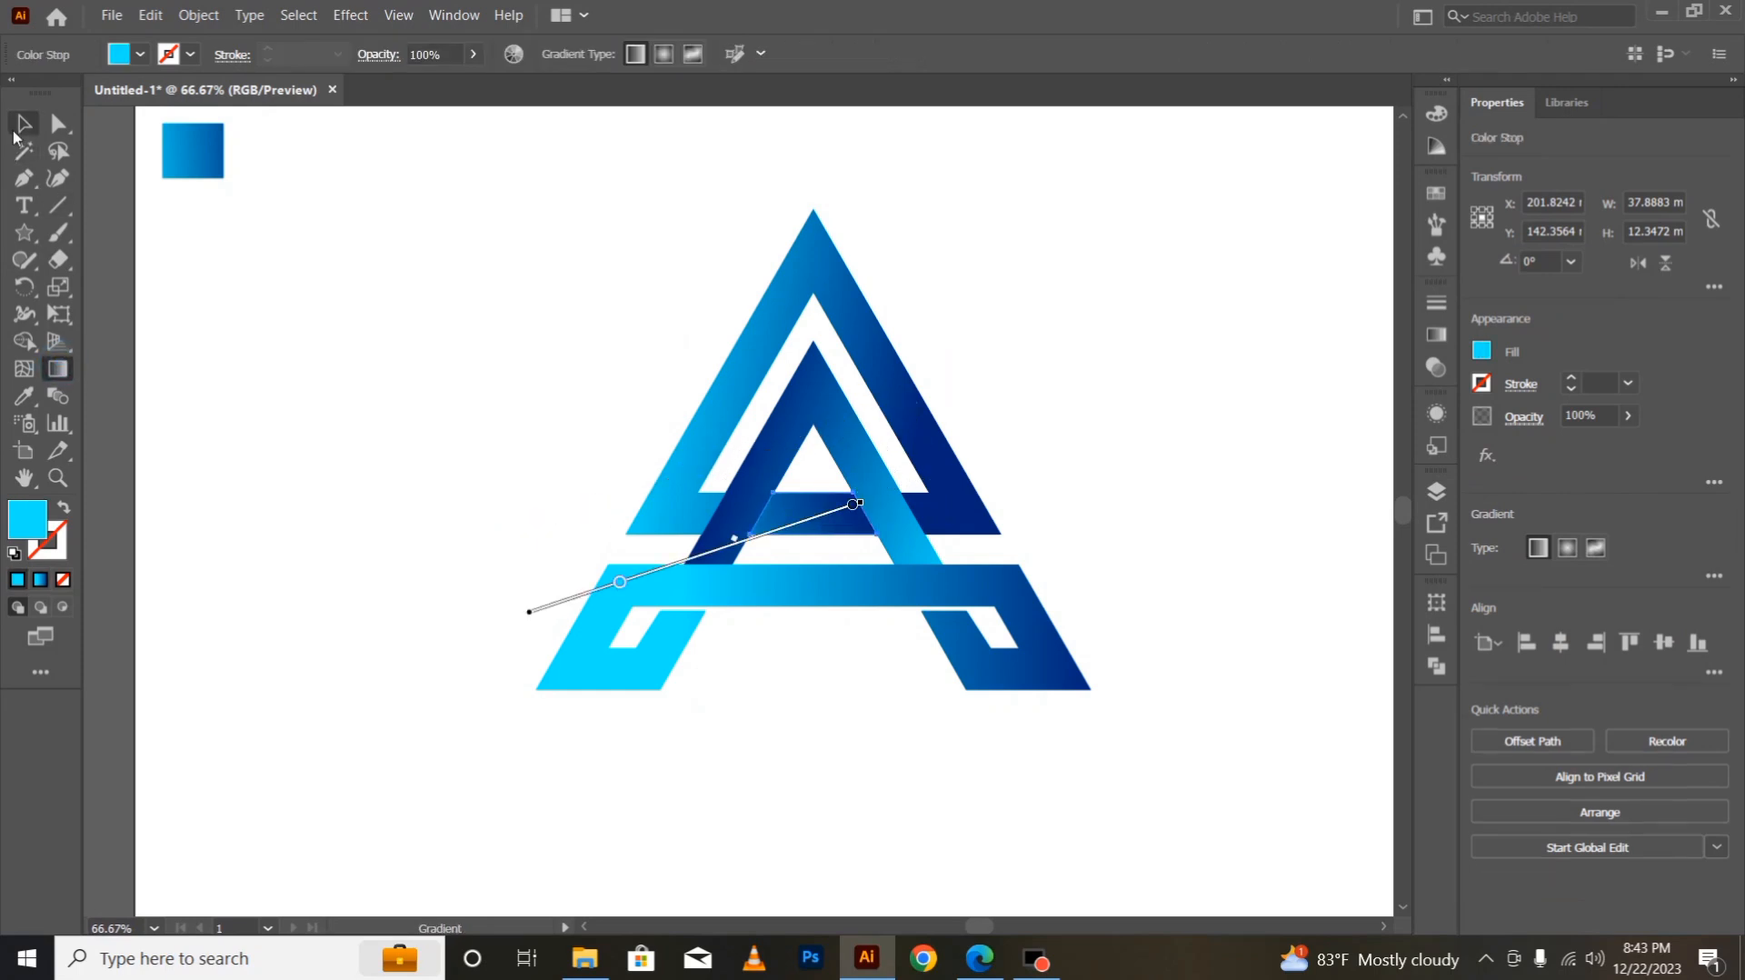
left_click(25, 124)
left_click(269, 481)
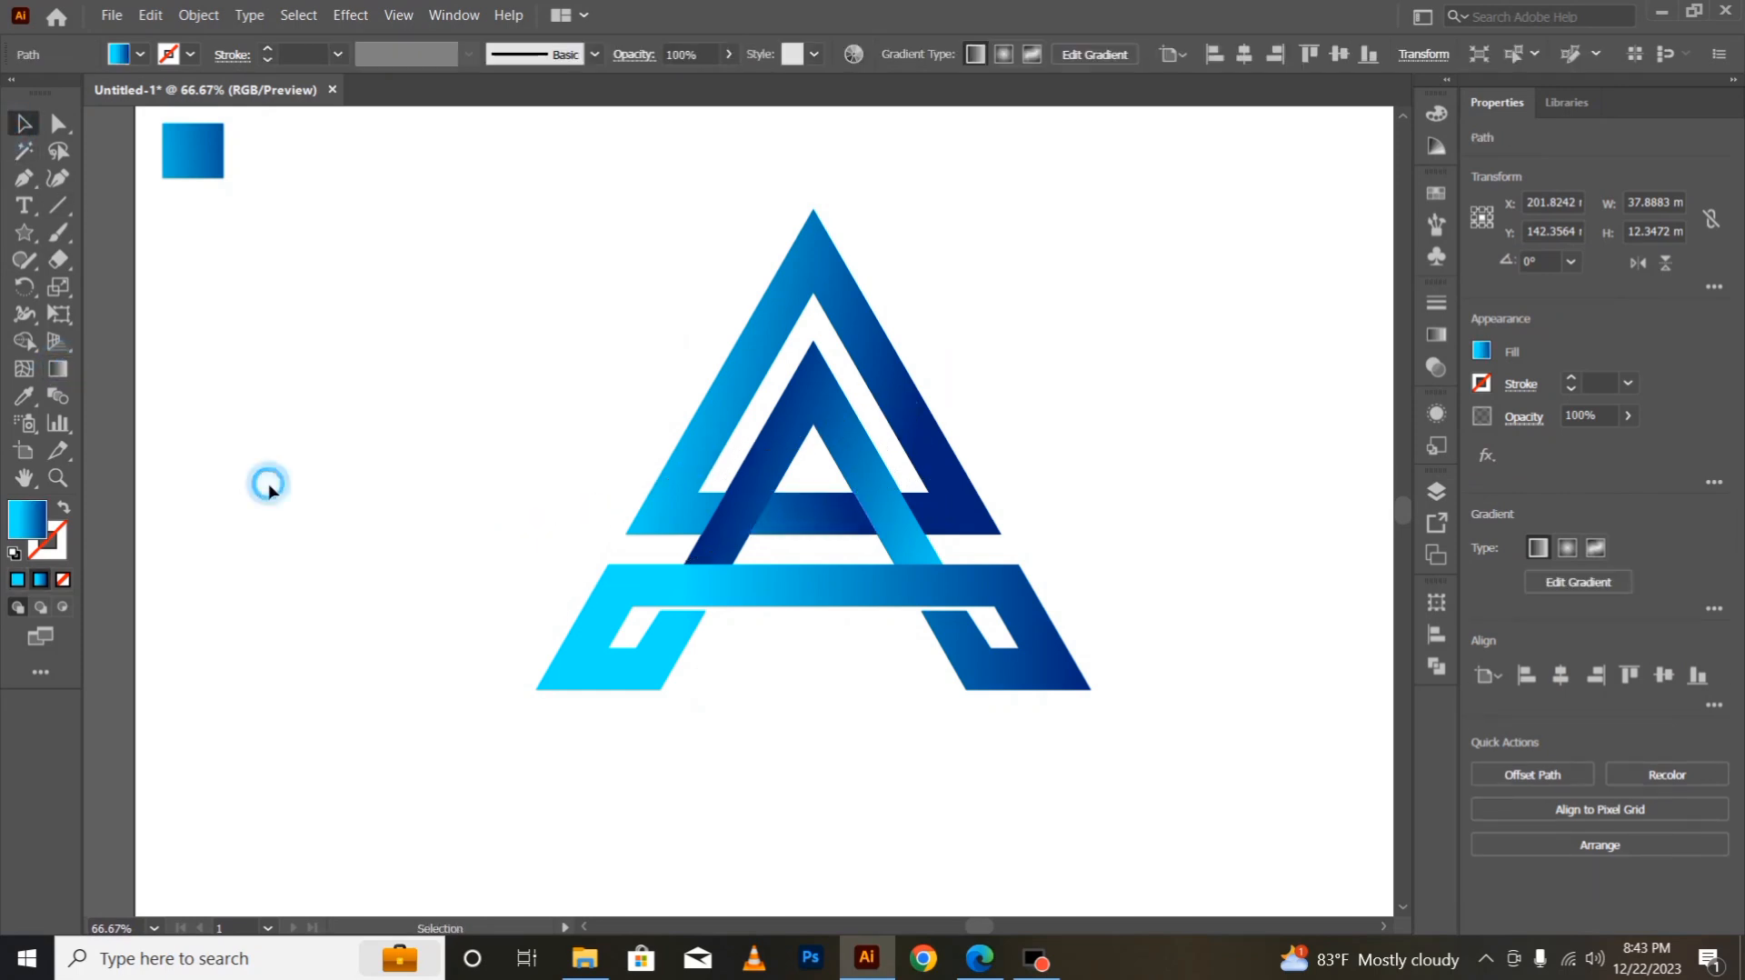
Step: Redraw the lower frame's gradient almost vertically, from lighter blue above the logo to dark blue below the feet
left_click(738, 600)
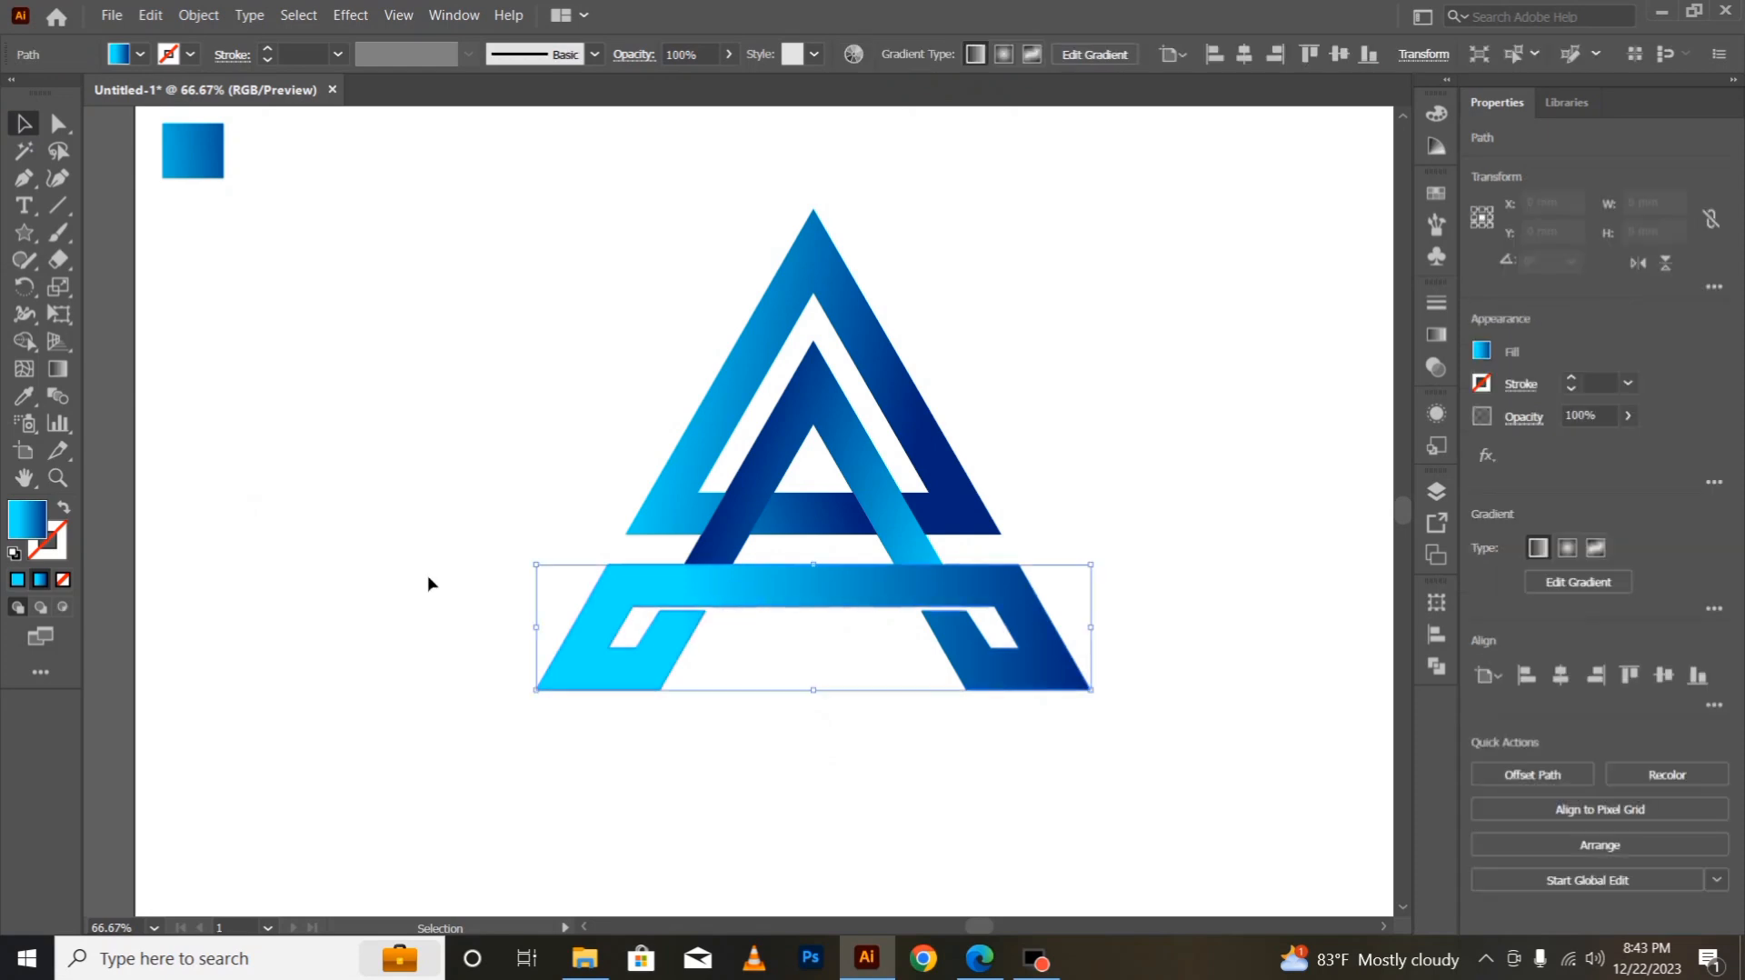
left_click(65, 375)
mouse_move(779, 161)
left_mouse_down()
mouse_move(776, 681)
mouse_move(751, 728)
left_mouse_up()
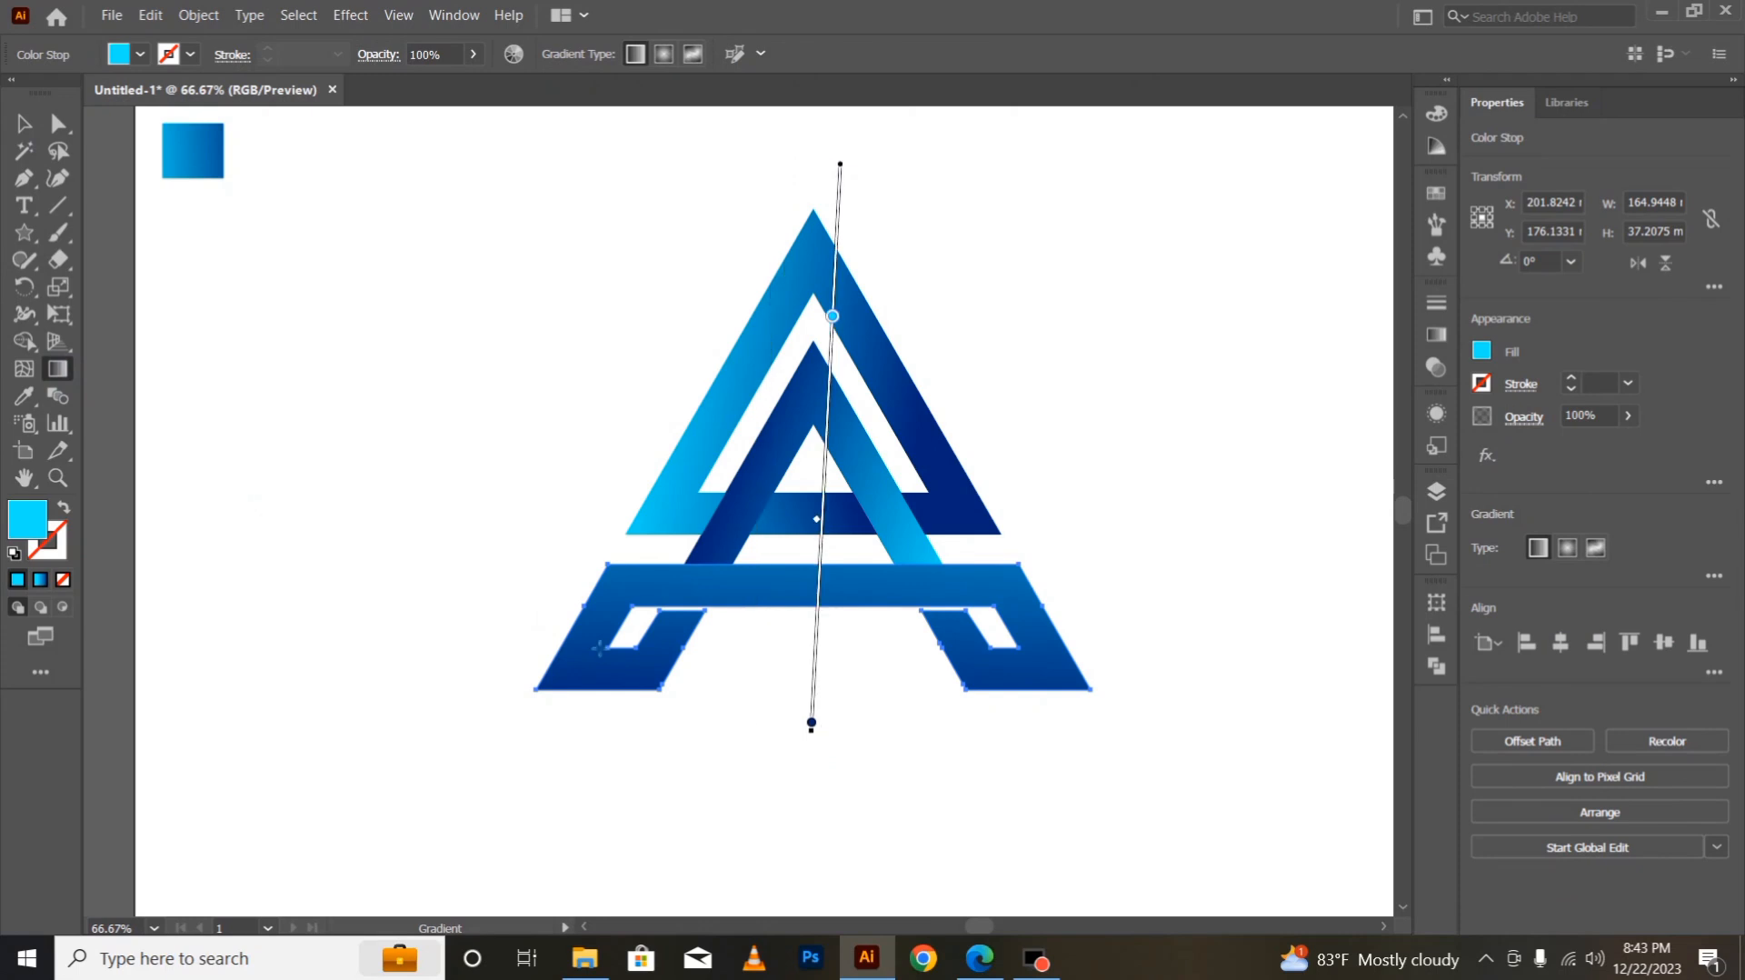
left_click(22, 123)
left_click(344, 524)
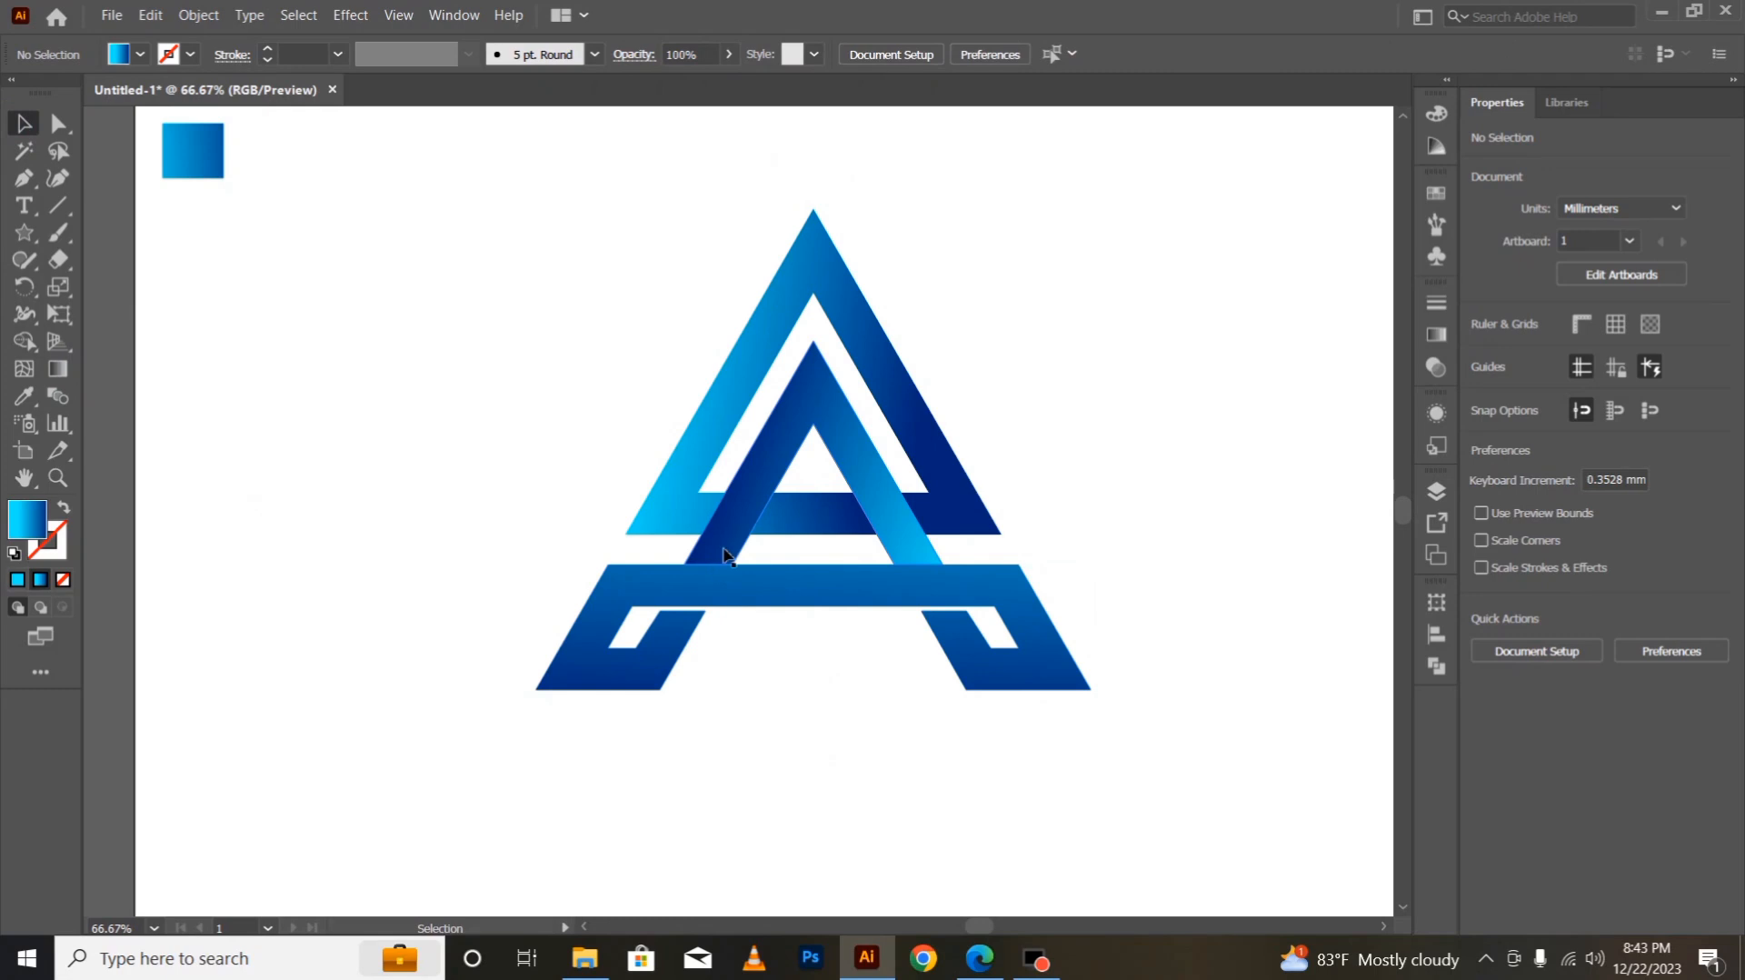
Step: Group all the pieces of the finished logo
left_click(875, 736)
left_click_drag(549, 287, 1136, 719)
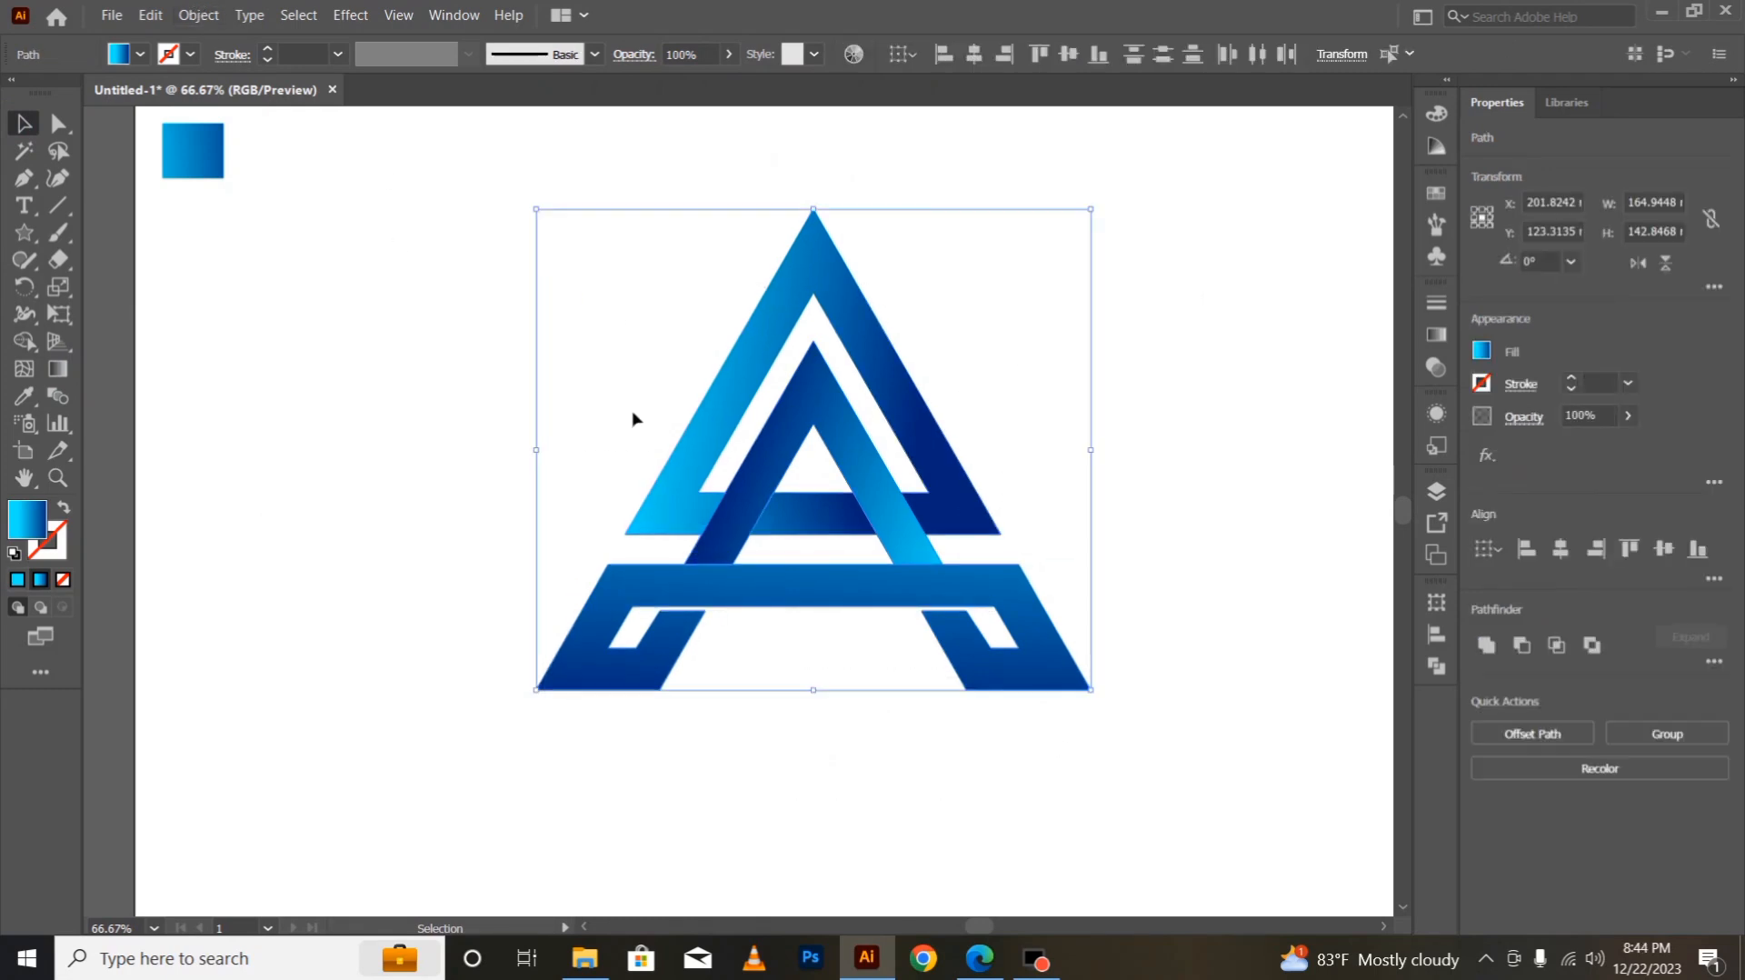
right_click(691, 509)
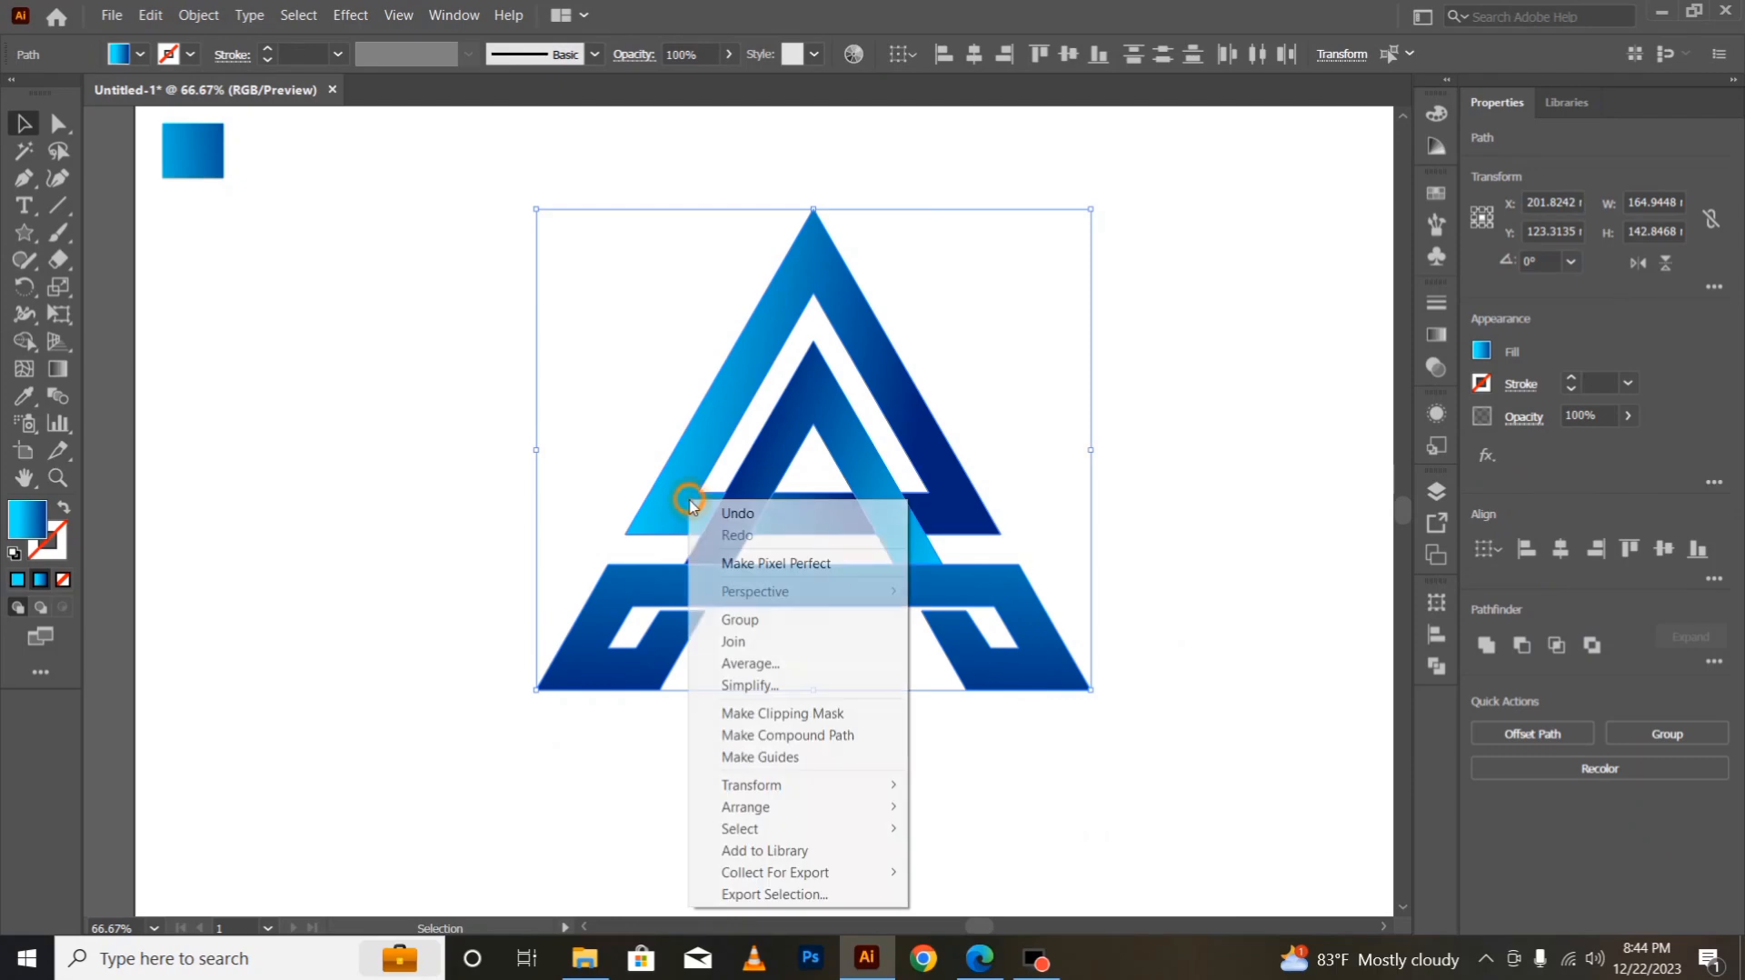
left_click(751, 615)
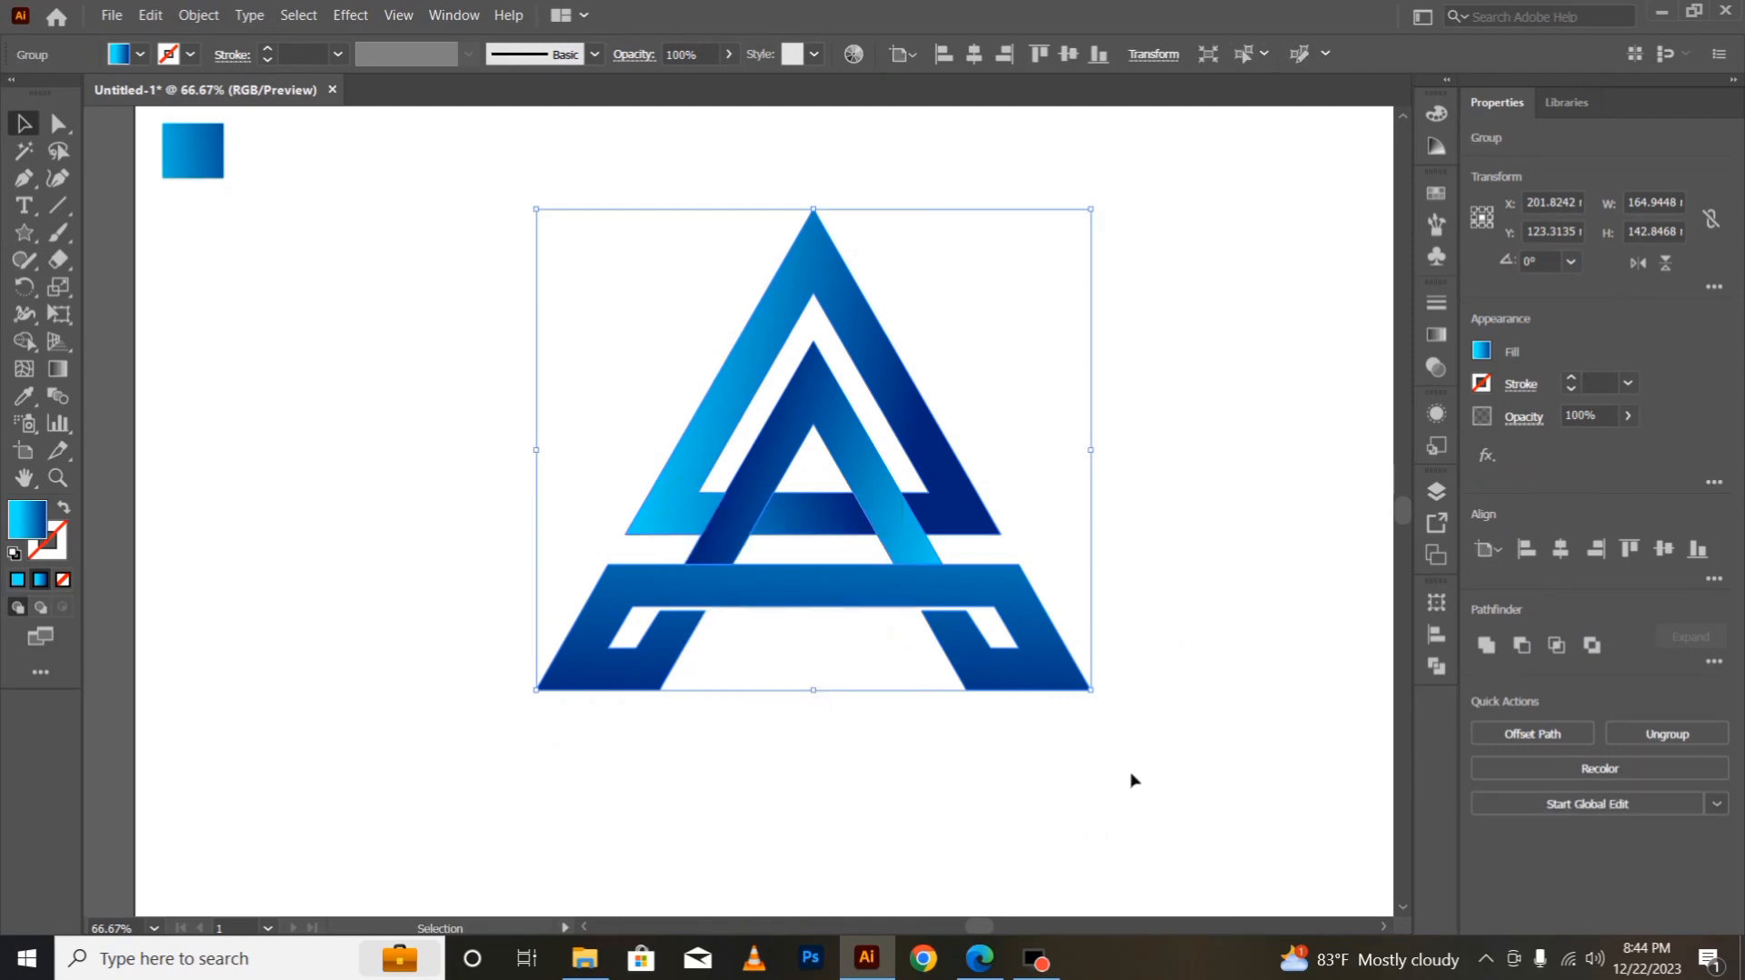
Step: Add a Drop Shadow effect with a 1 mm blur to the grouped logo
left_click(400, 16)
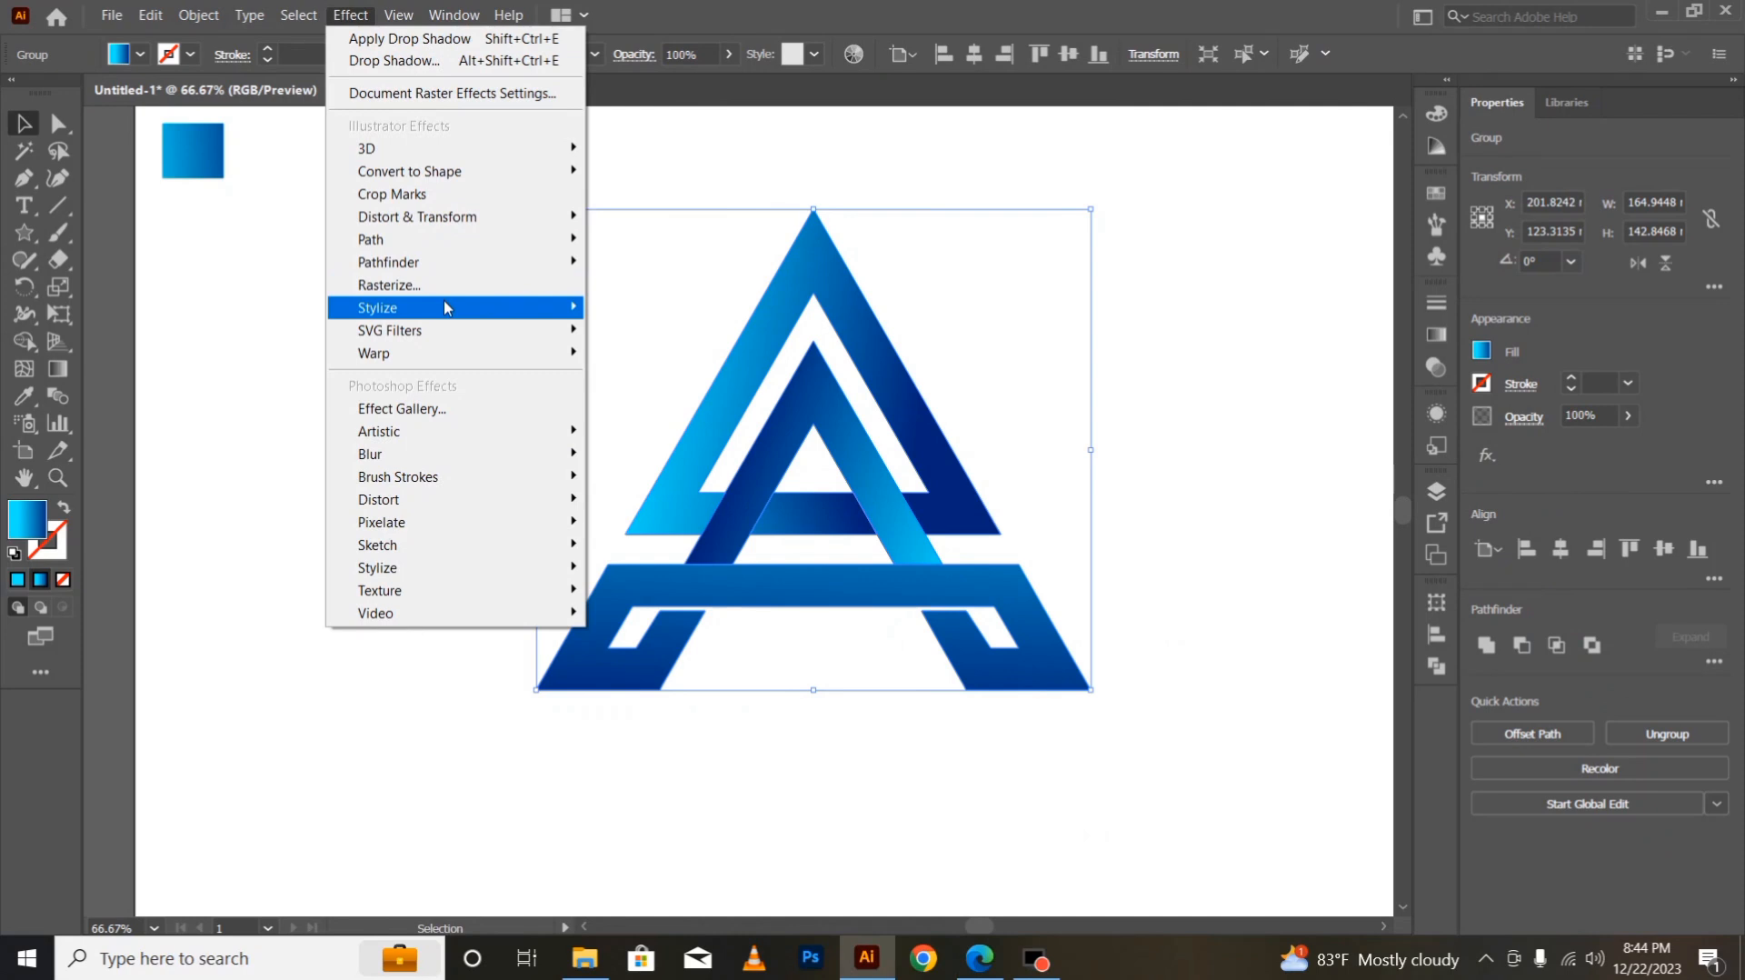
mouse_move(444, 304)
left_click(636, 311)
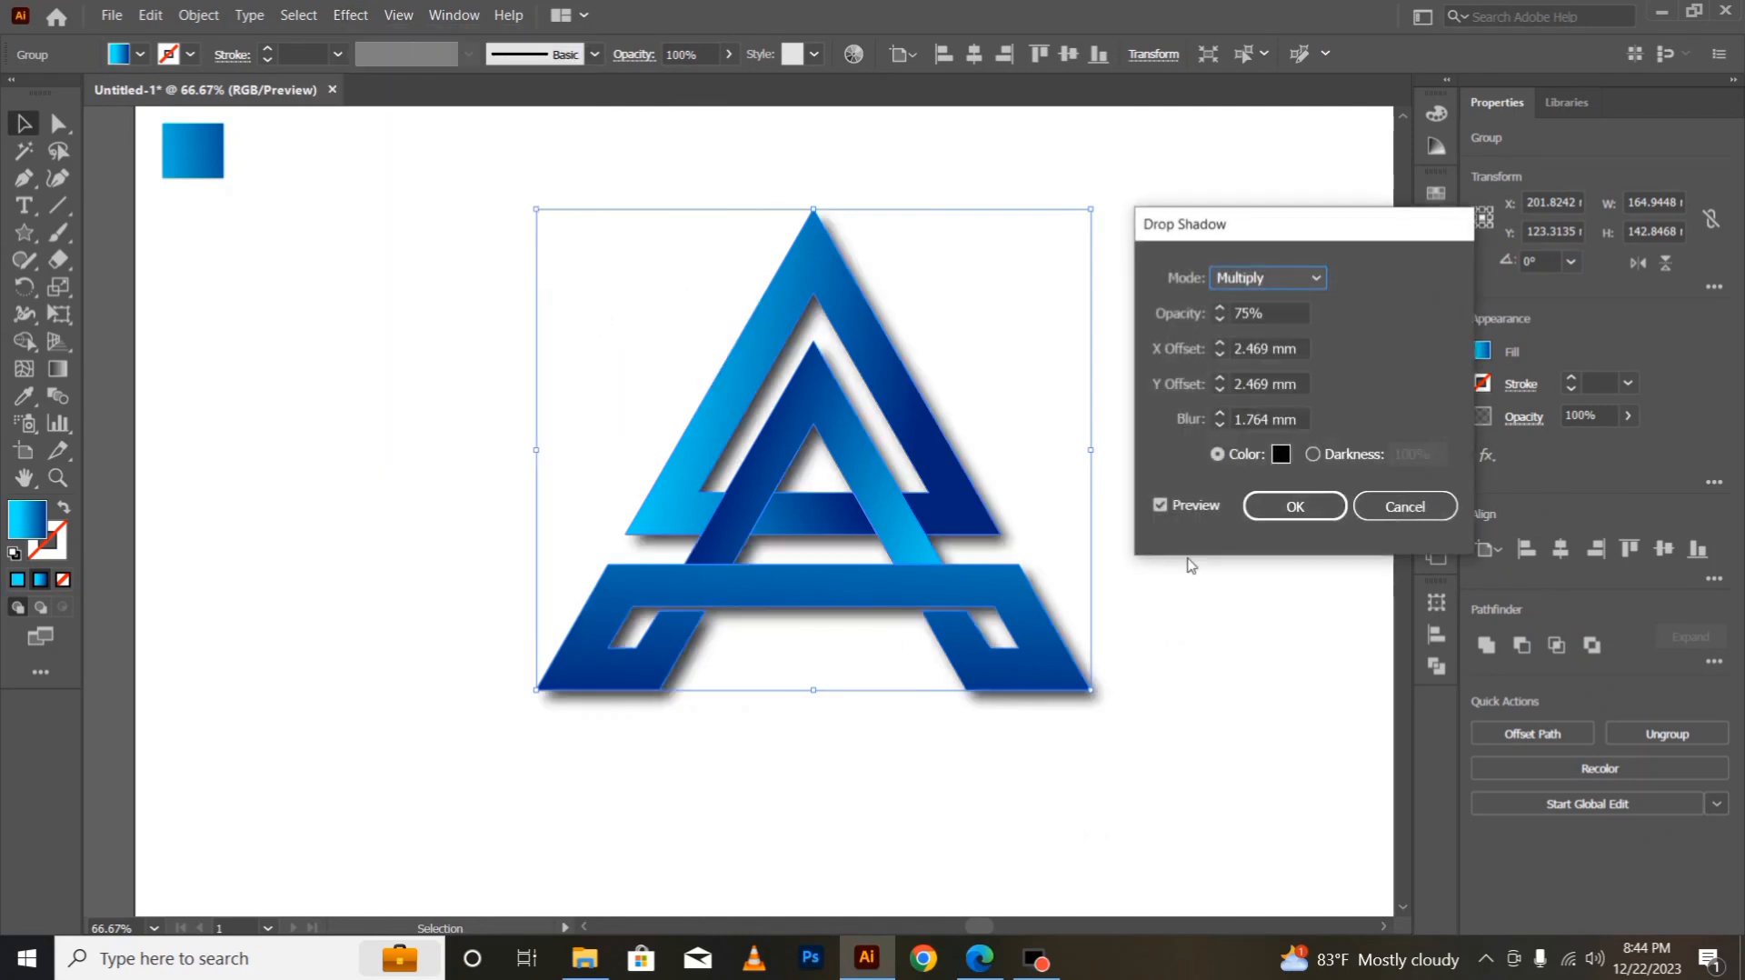
left_click(1221, 425)
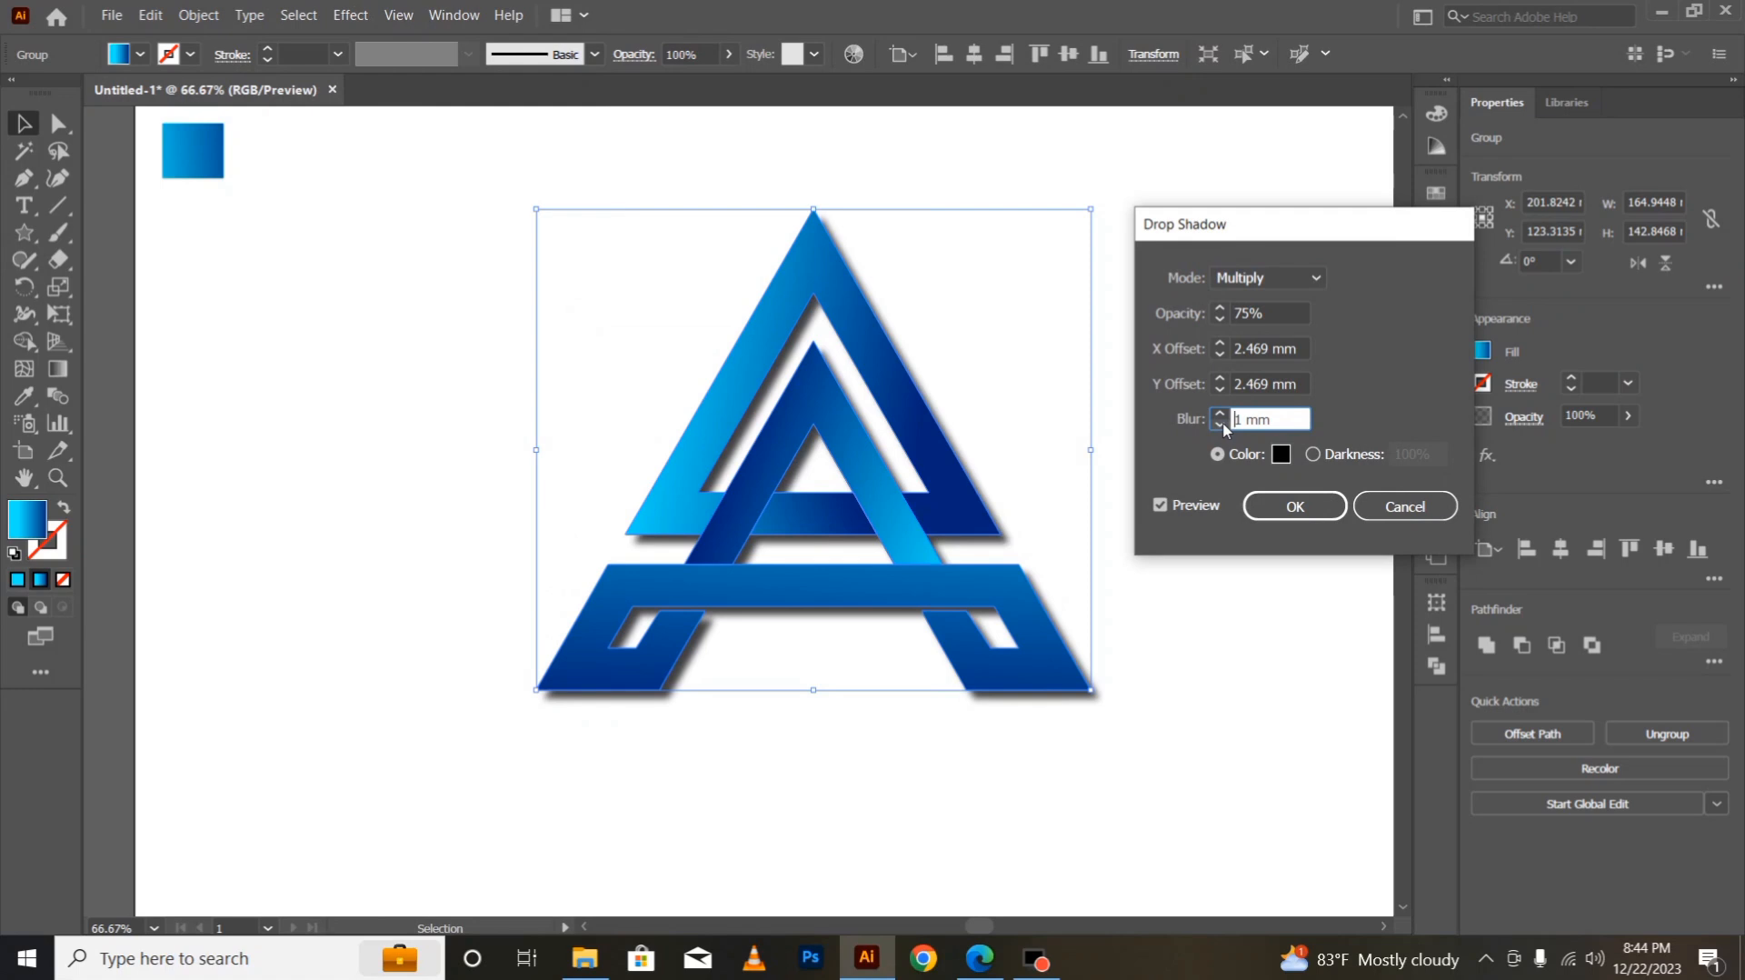
left_click(1311, 514)
left_click(1213, 692)
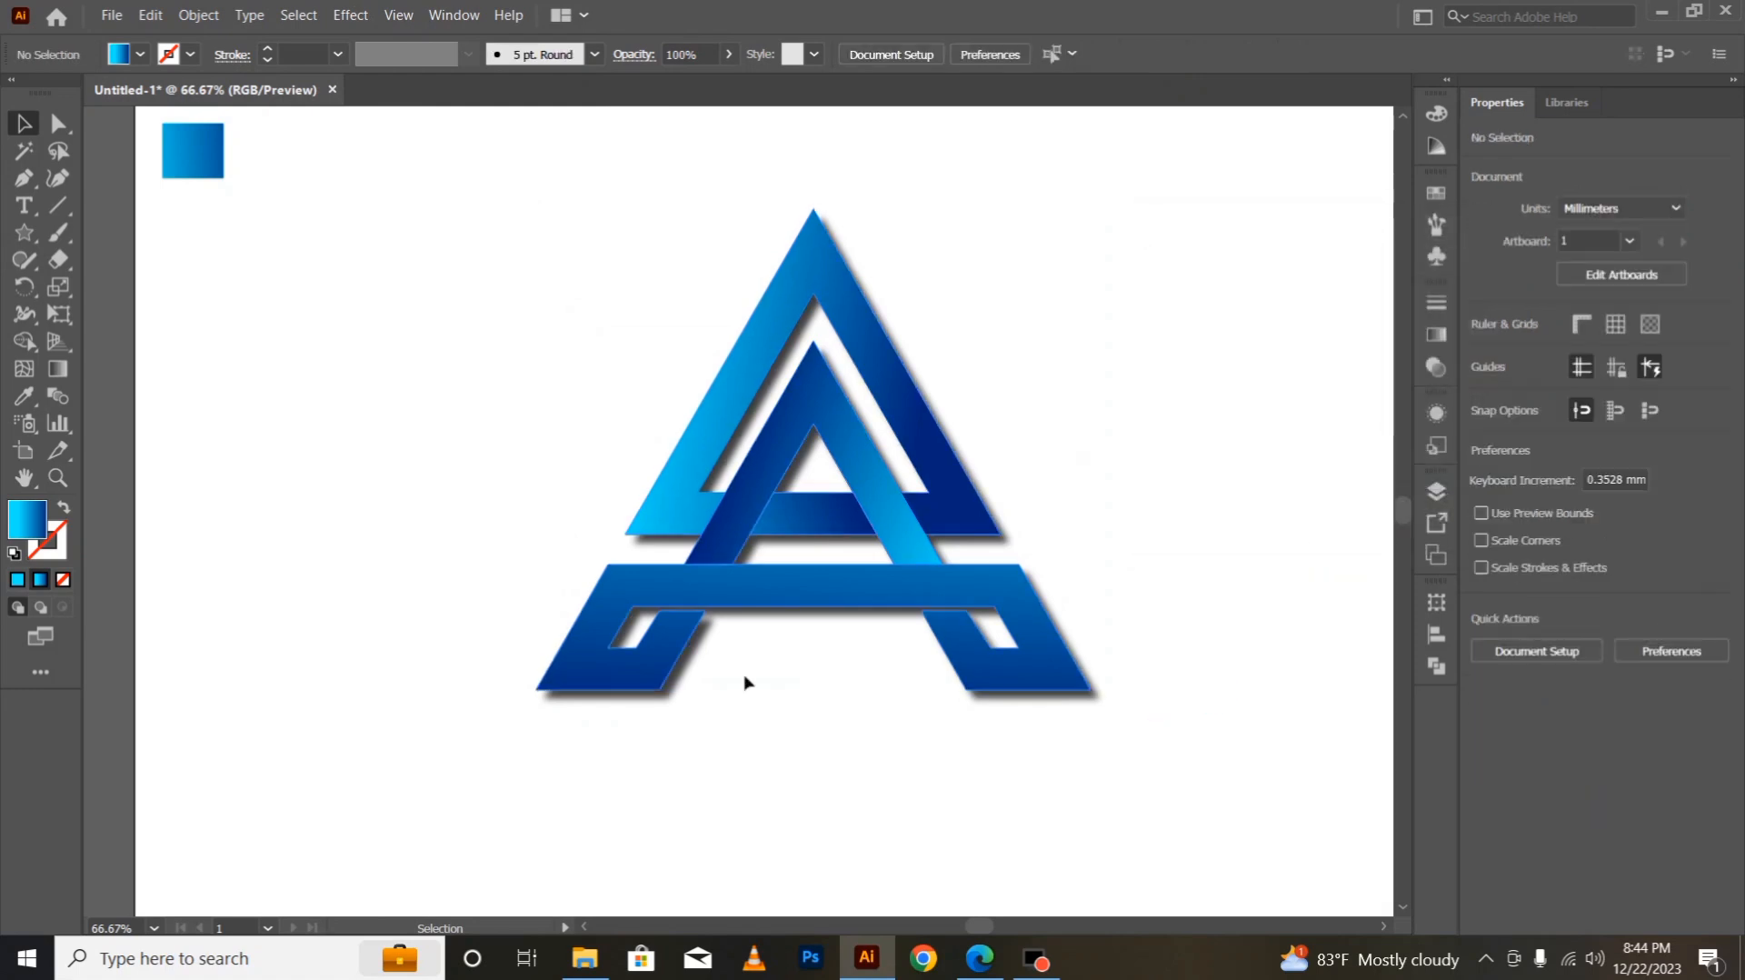